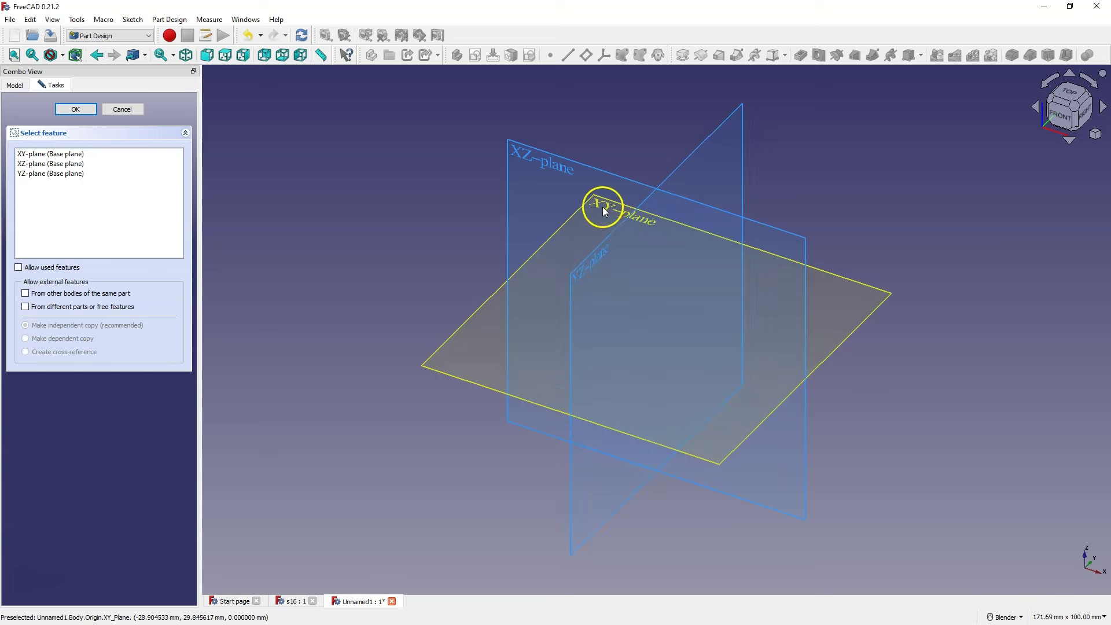
On the XY plane, sketch a rectangle from the origin and dimension it 200 × 70 mm
click(604, 208)
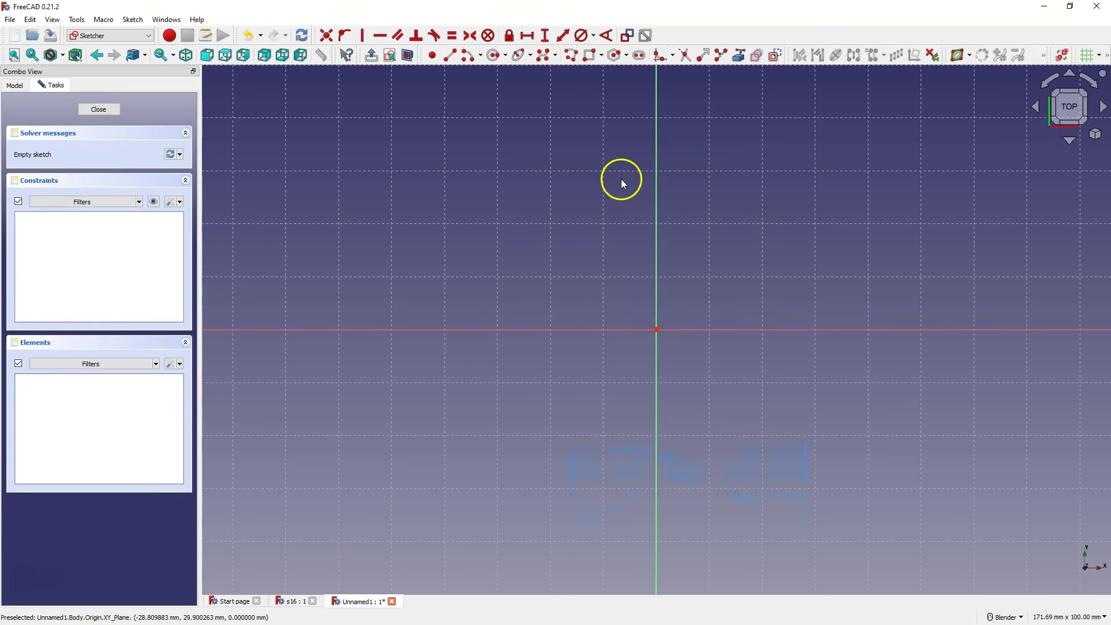
click(590, 56)
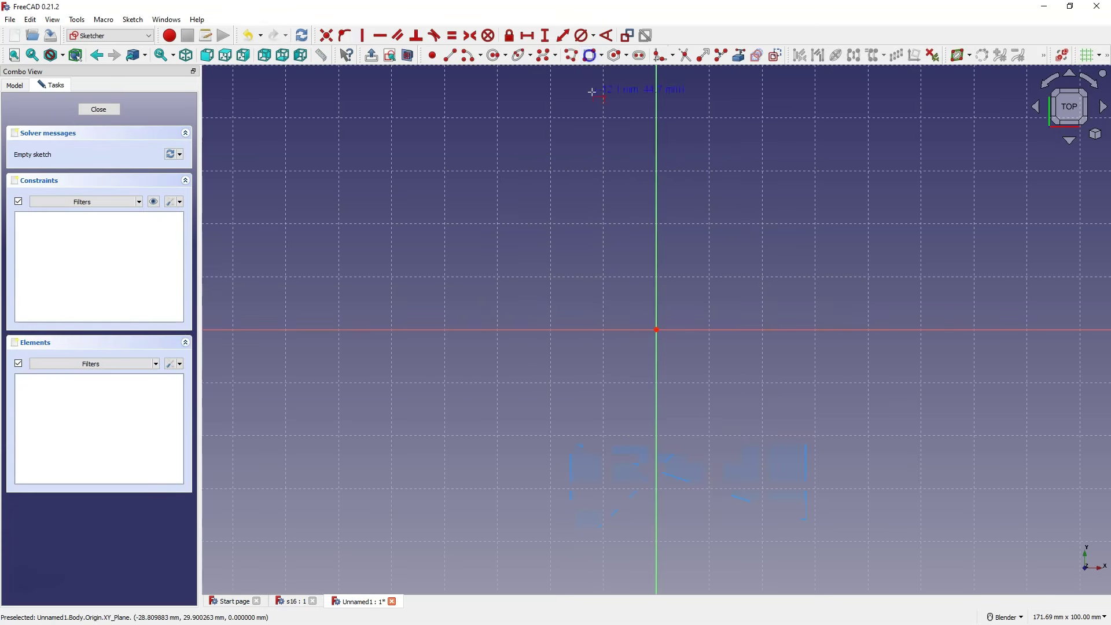
click(657, 329)
click(999, 132)
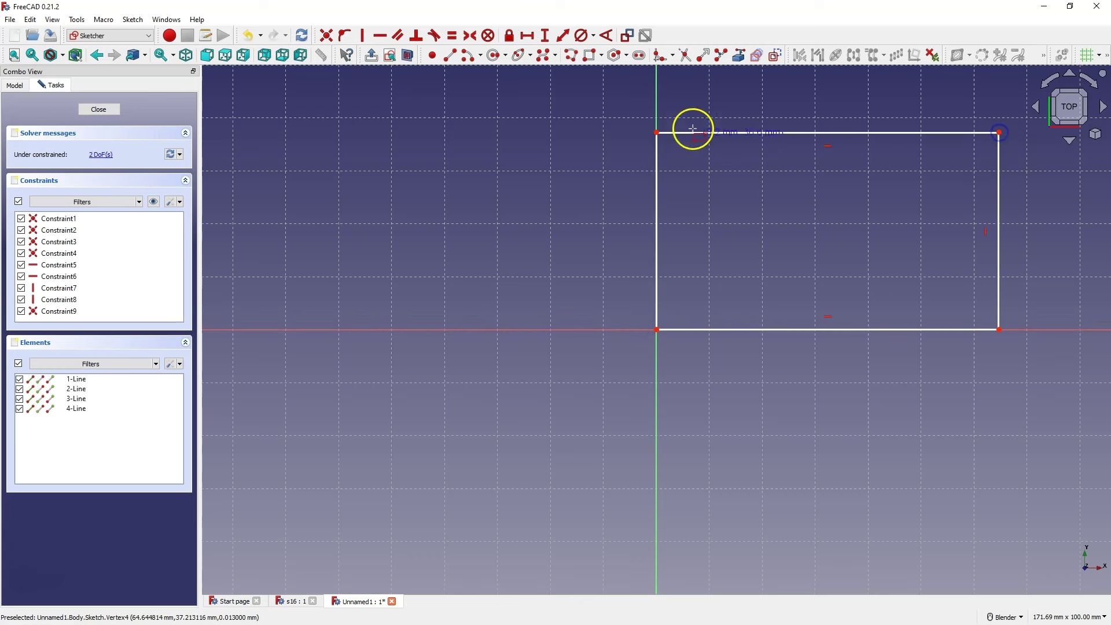
click(562, 36)
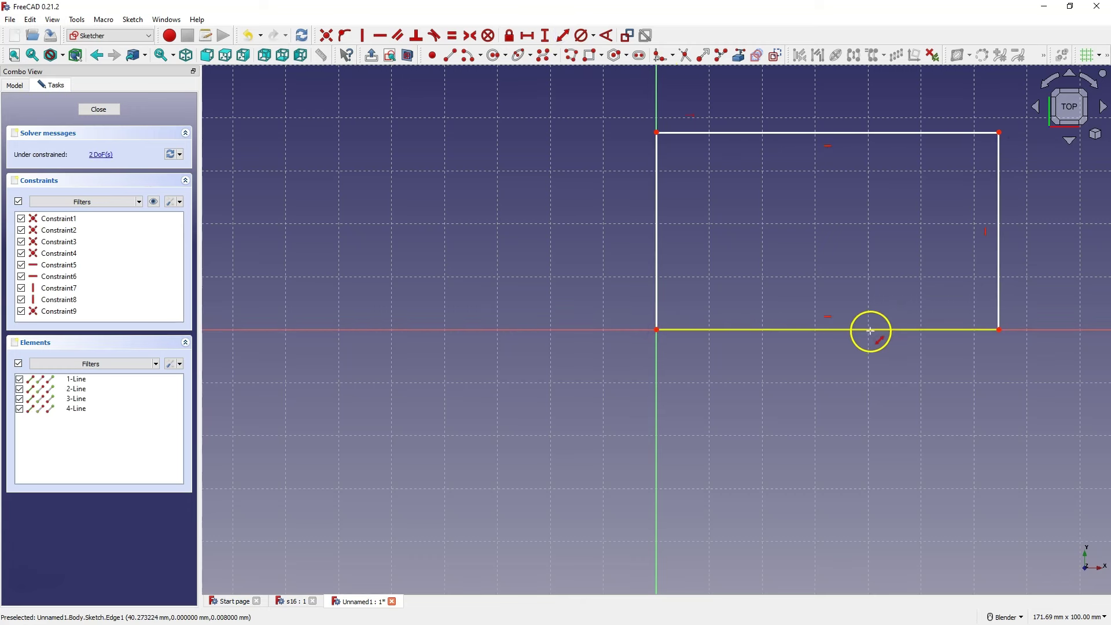
click(869, 329)
key(Return)
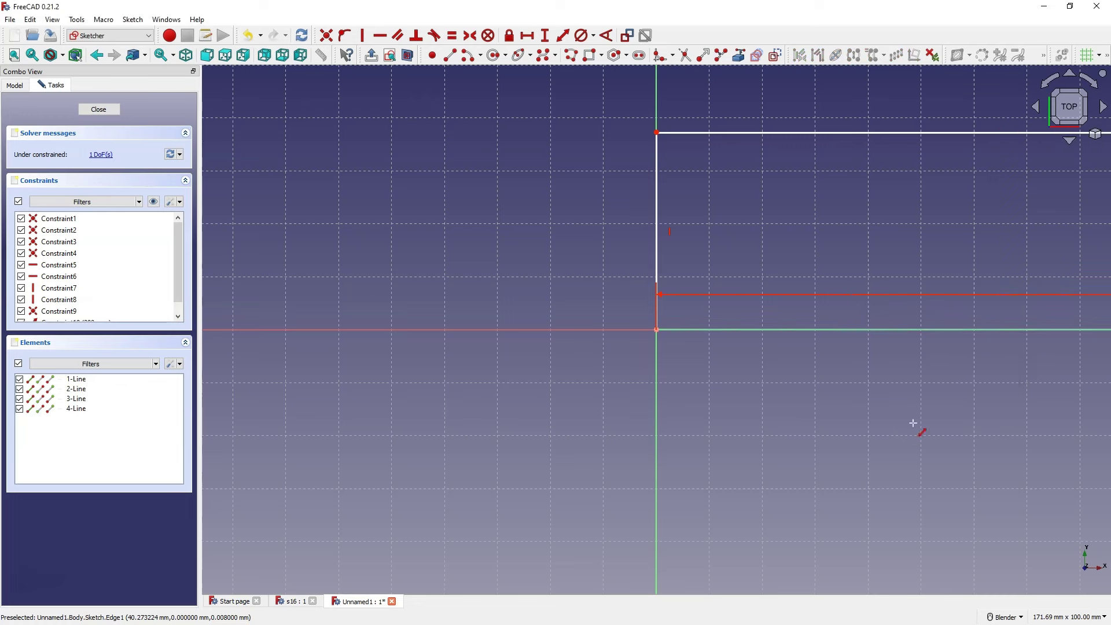
click(658, 215)
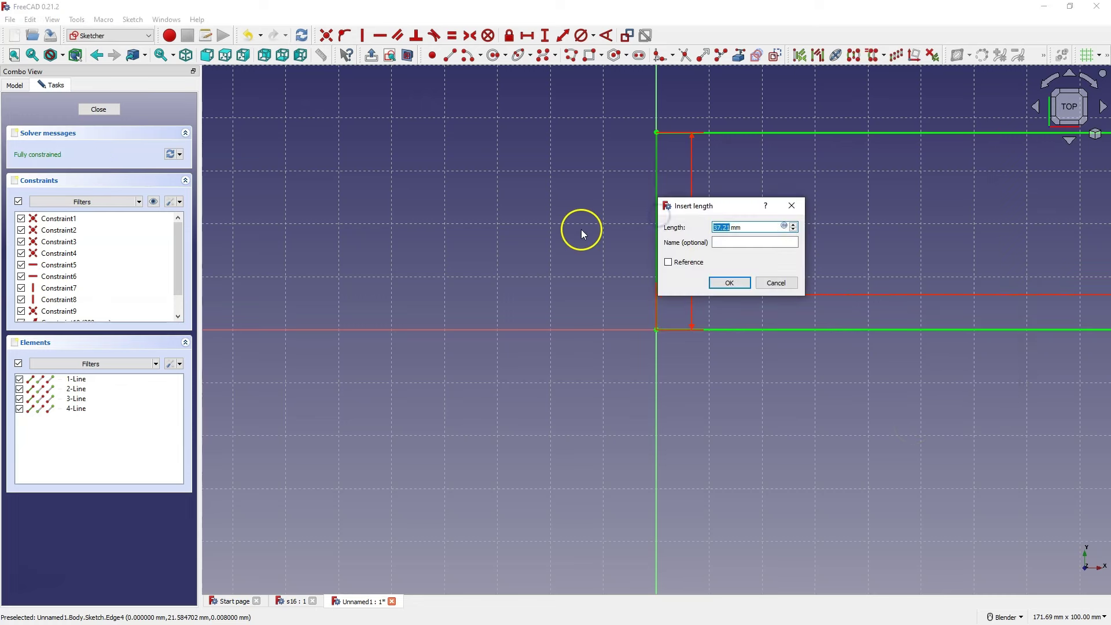
key(Return)
scroll(588, 246, down, 5)
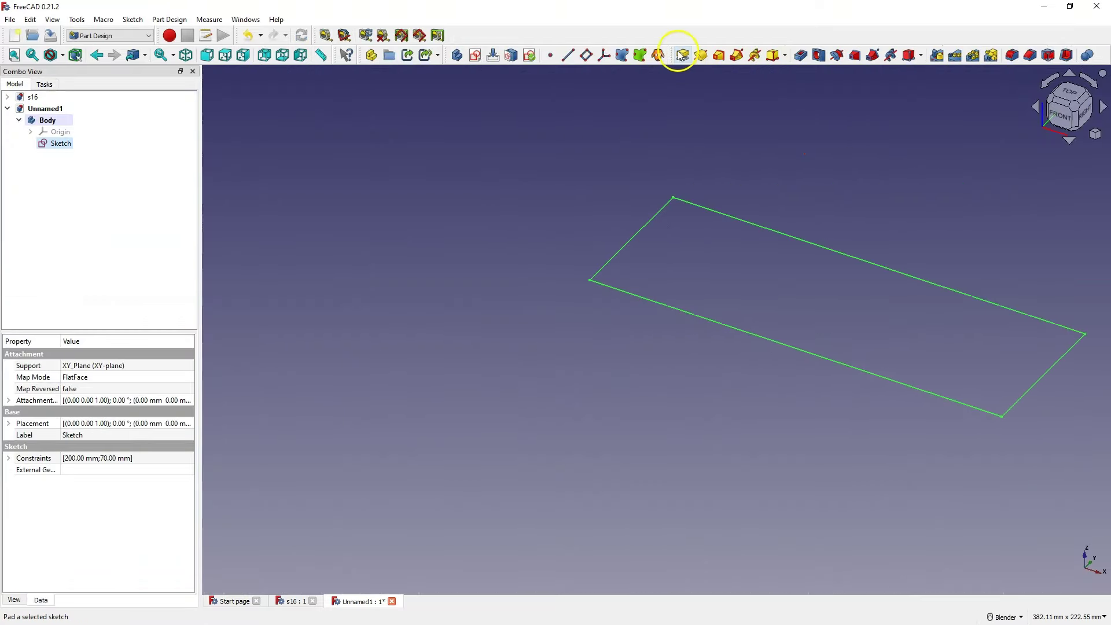
Pad the rectangle 15 mm into a solid plate
click(680, 53)
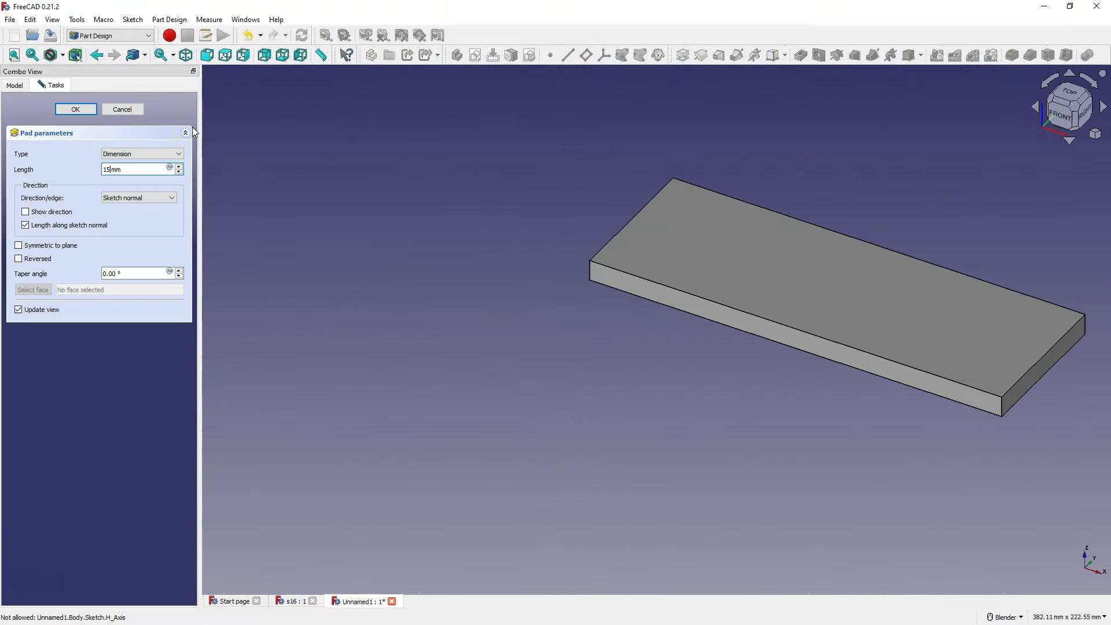
text(15)
key(Return)
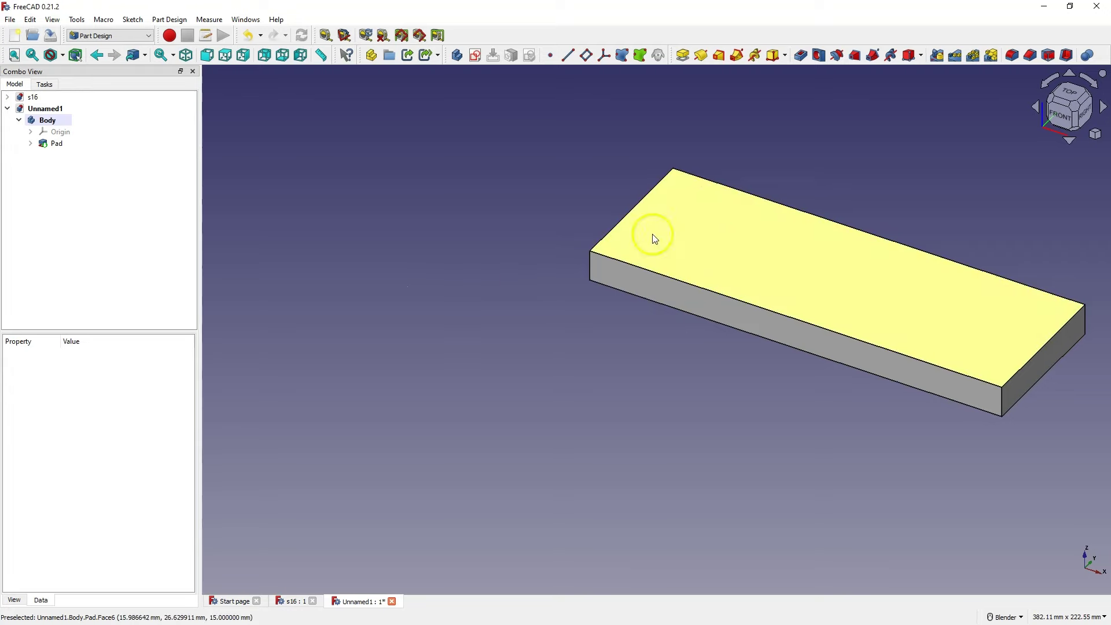
click(661, 221)
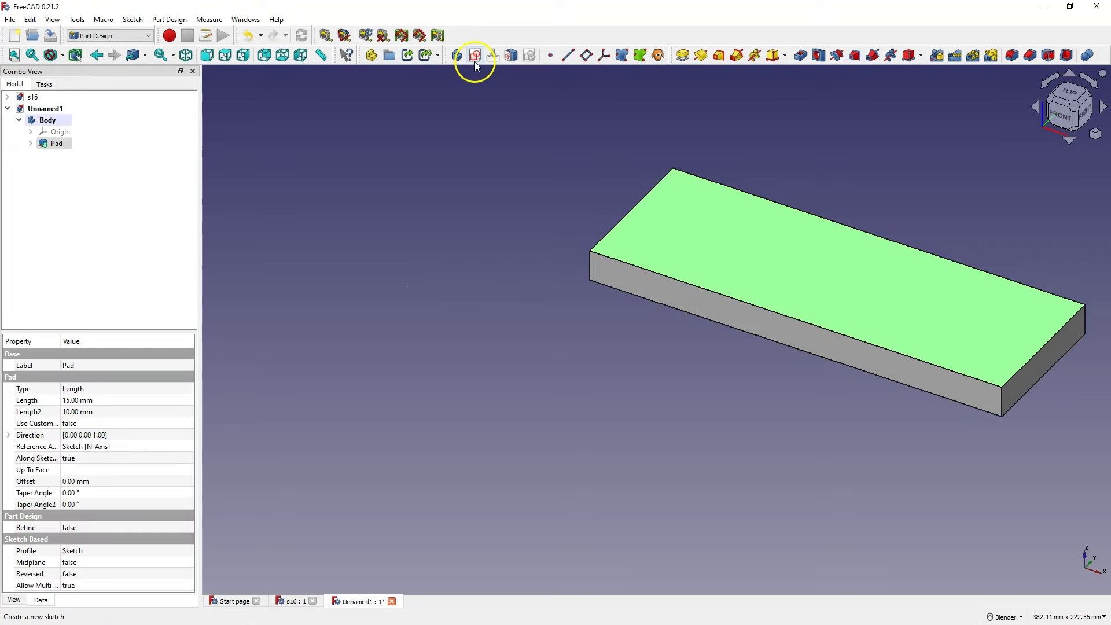
Start a sketch on the plate's top face and link its top edge as external geometry
click(474, 61)
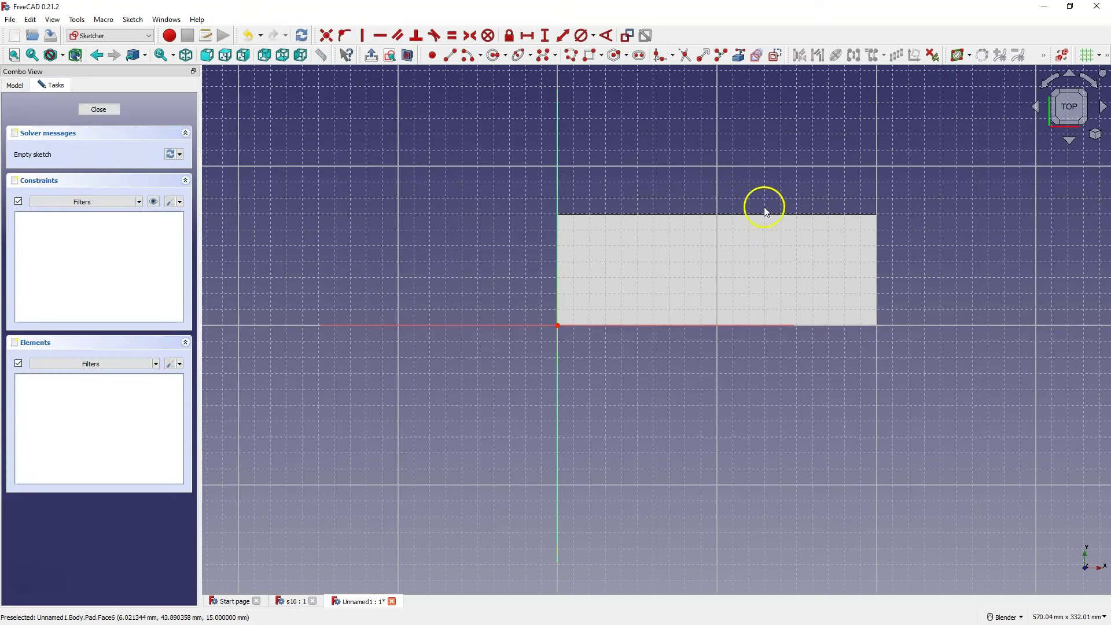
click(740, 56)
click(739, 214)
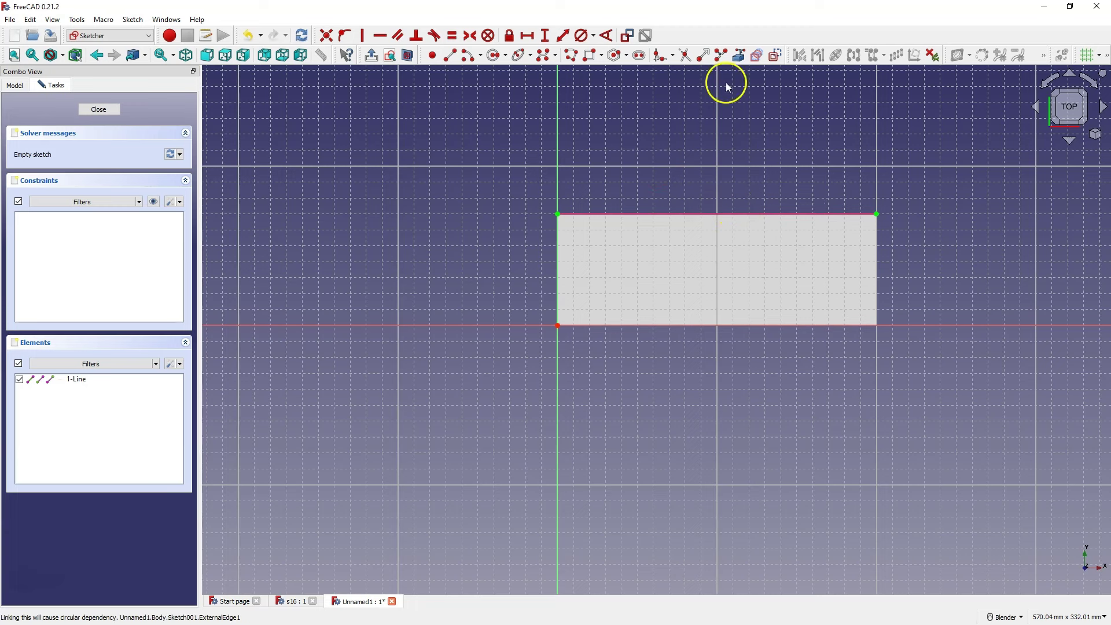
Draw crossing vertical and horizontal lines over the plate and make them construction geometry
click(451, 54)
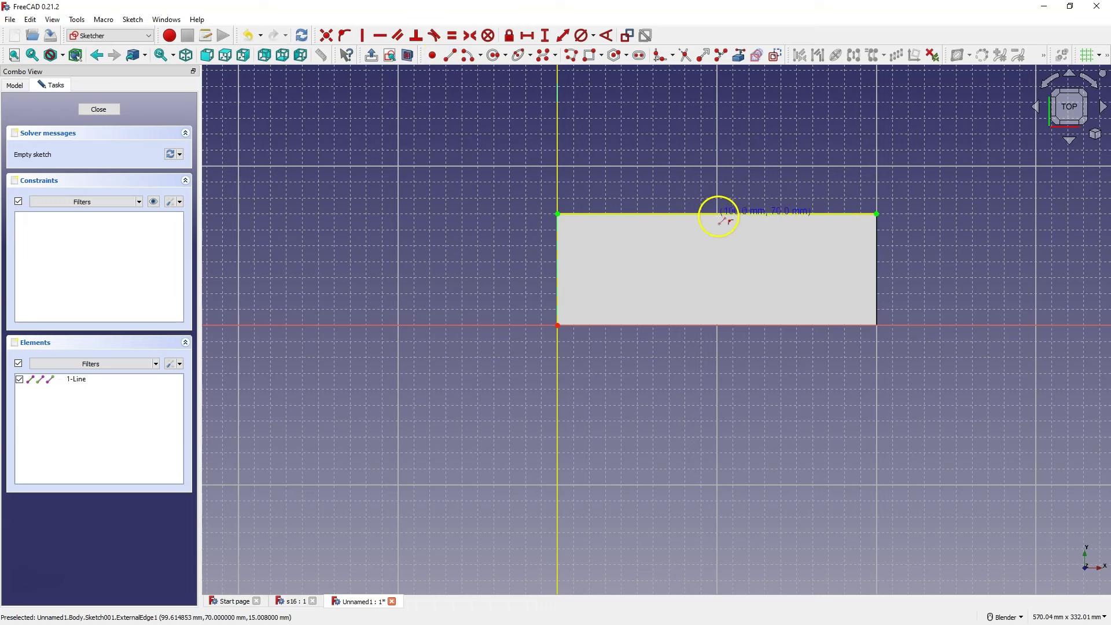
click(716, 206)
click(716, 352)
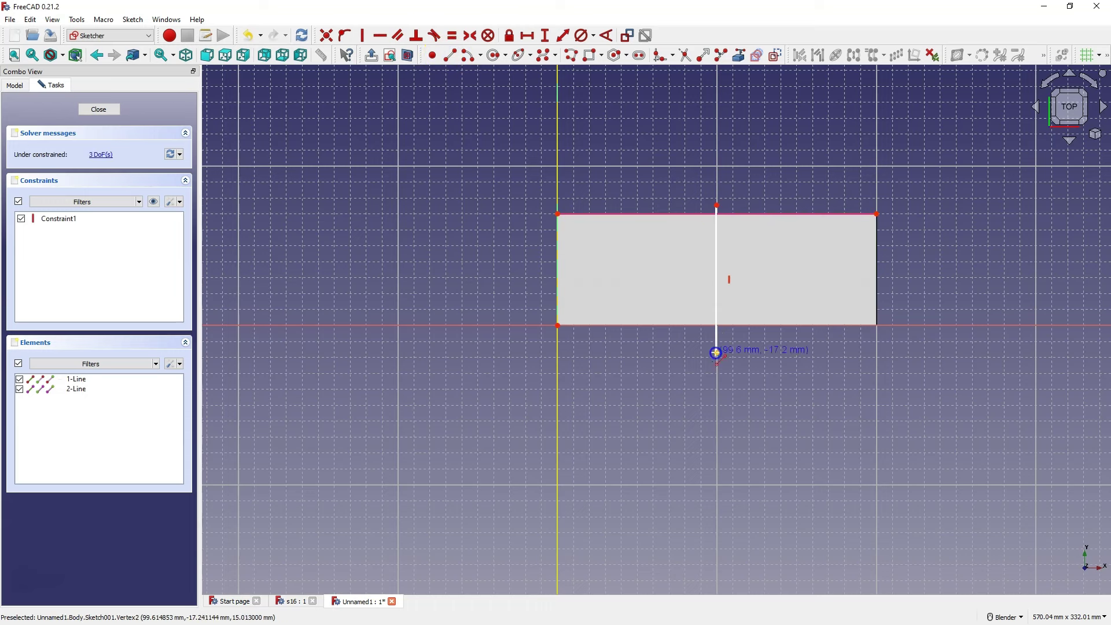
click(544, 267)
click(914, 267)
right_click(811, 179)
right_click(728, 239)
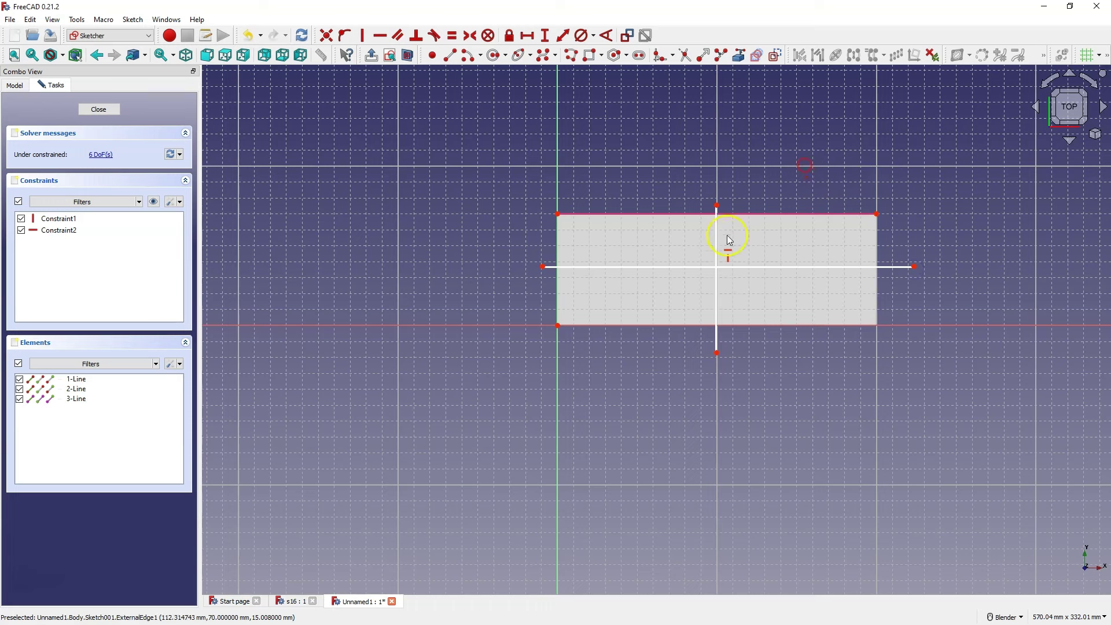
click(717, 242)
click(747, 268)
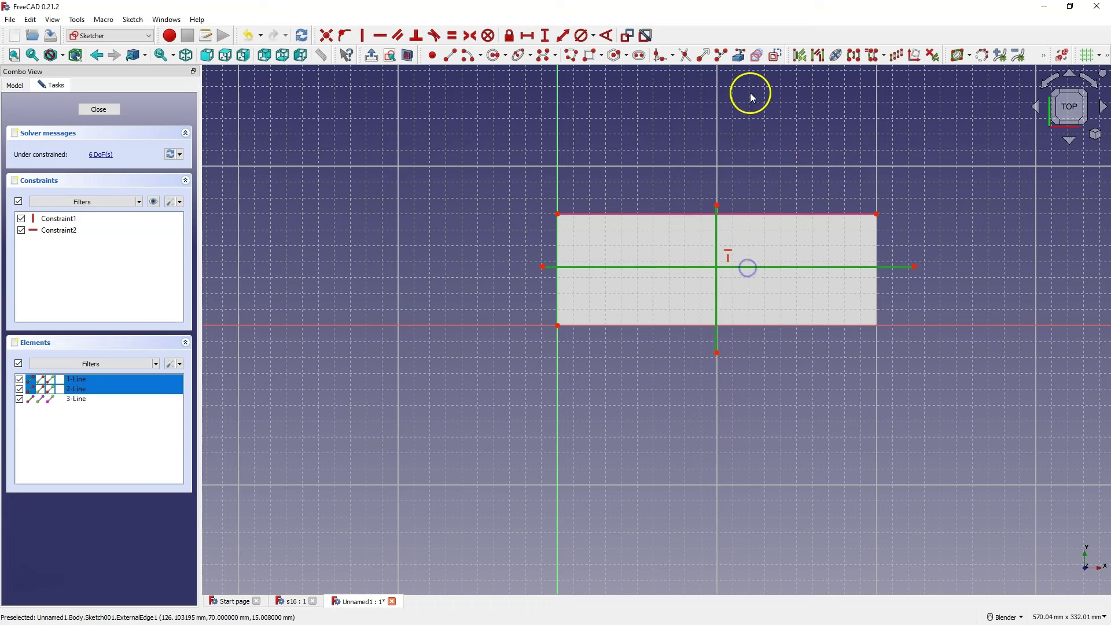
click(774, 56)
Make the vertical line symmetric between the top corners, then select the left corners and horizontal line
click(557, 215)
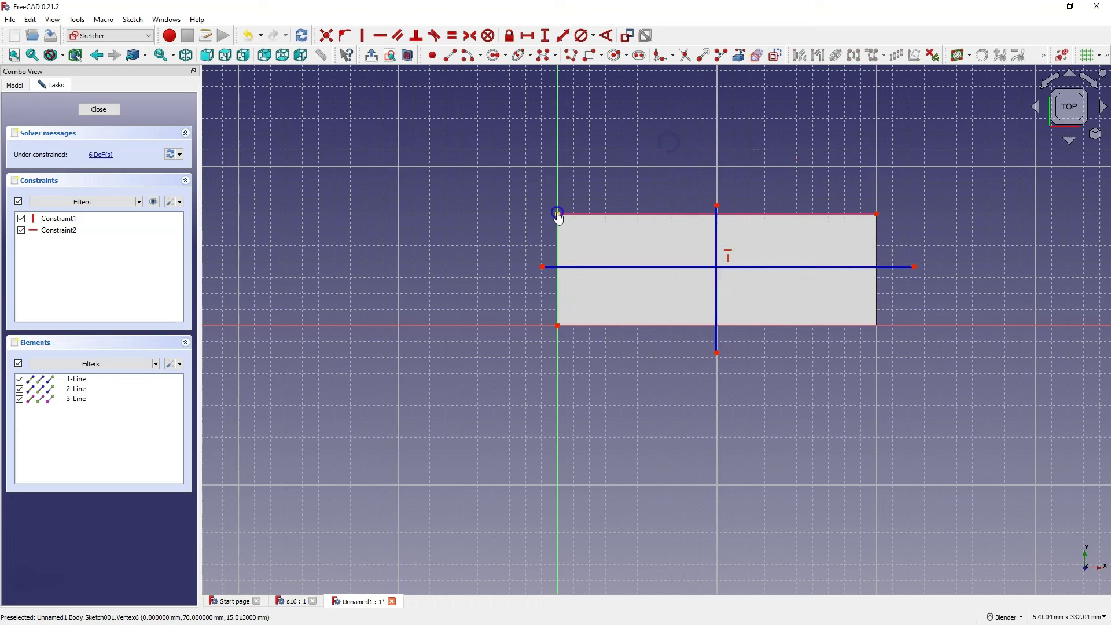
click(877, 214)
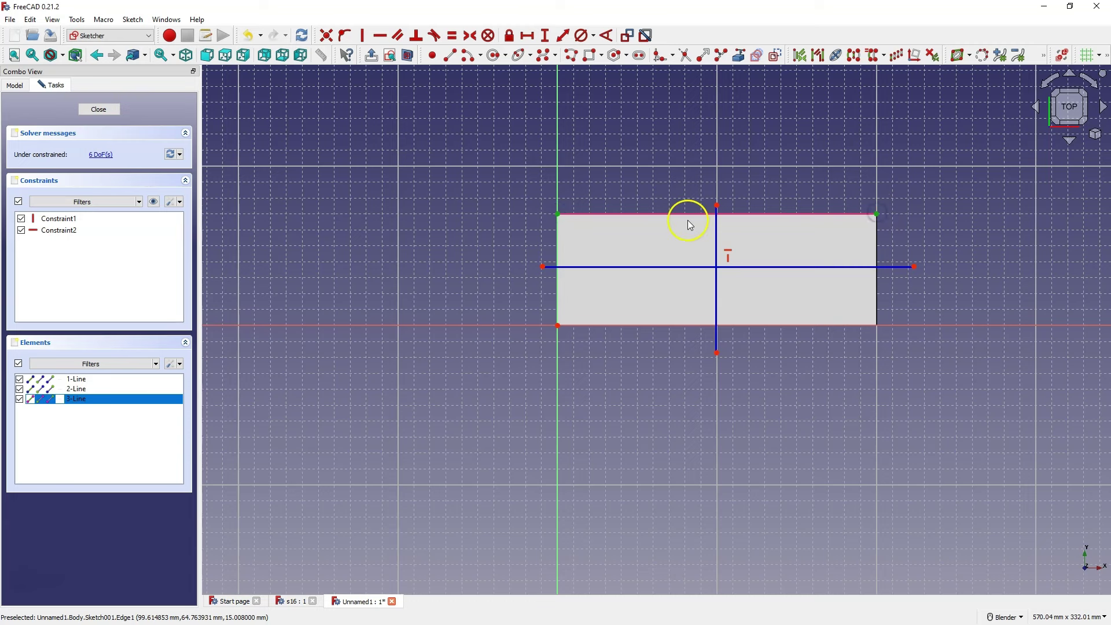
click(716, 248)
click(470, 36)
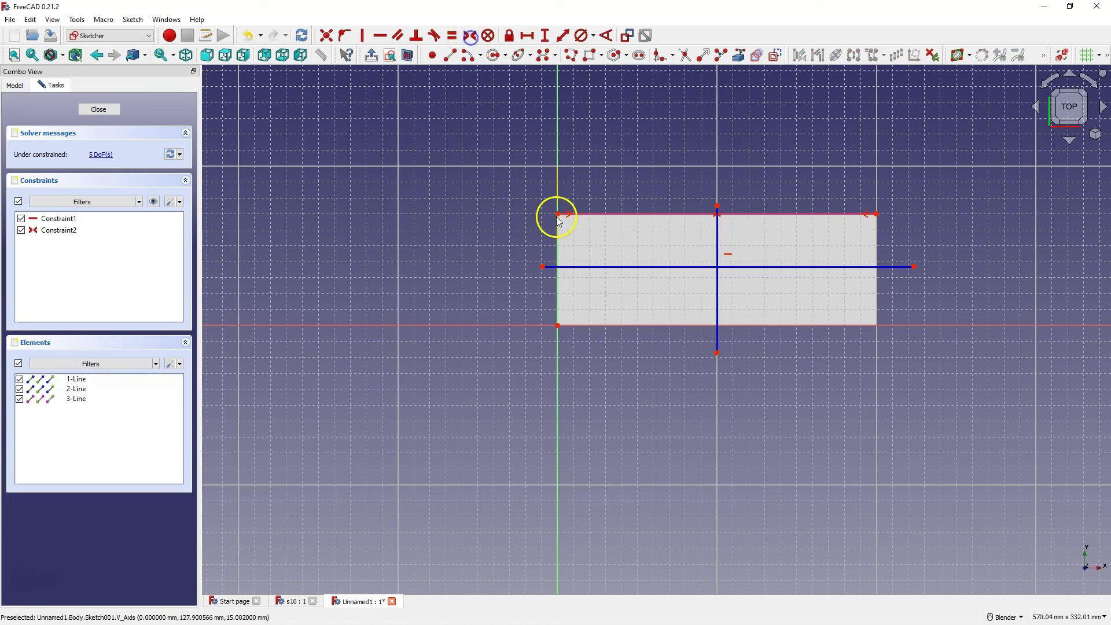
click(557, 214)
click(557, 325)
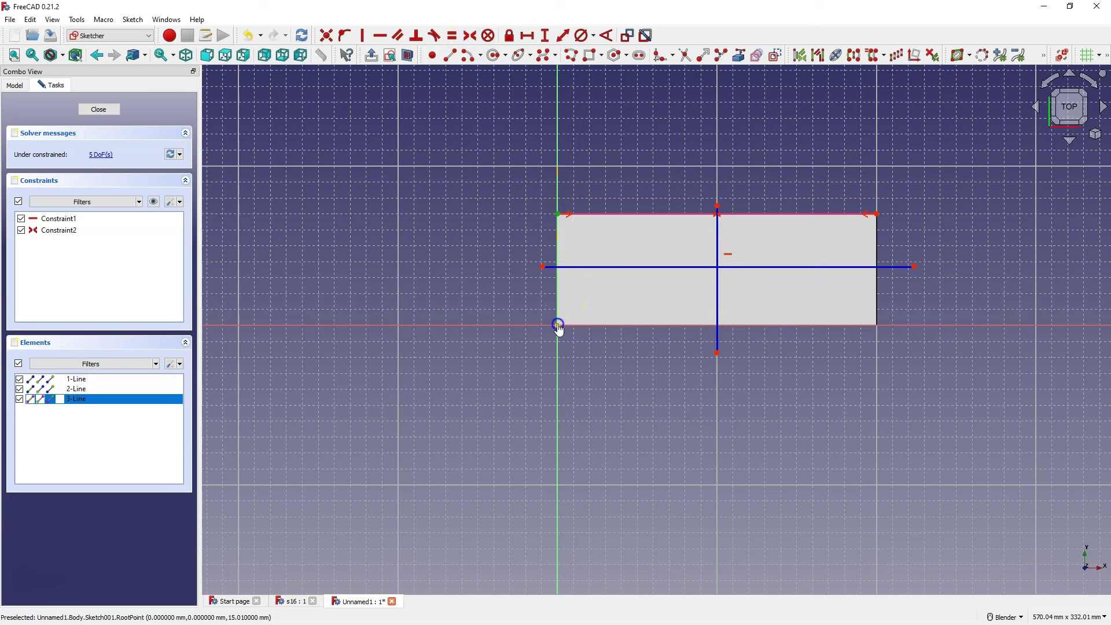
click(575, 267)
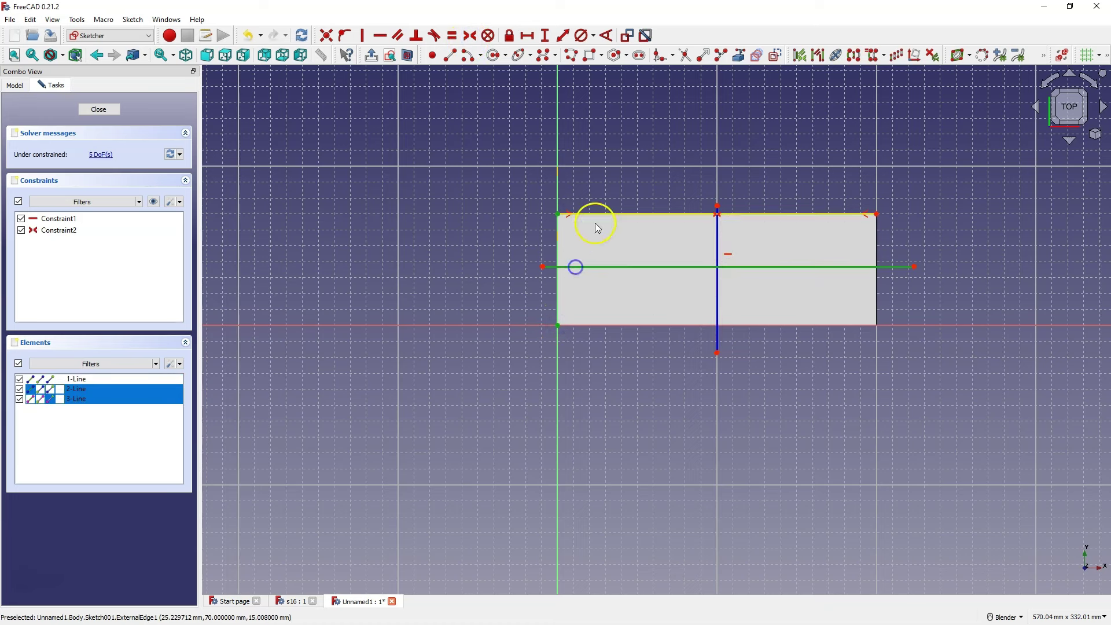
Centre the horizontal line between the left corners and draw four circles near the plate corners
click(471, 36)
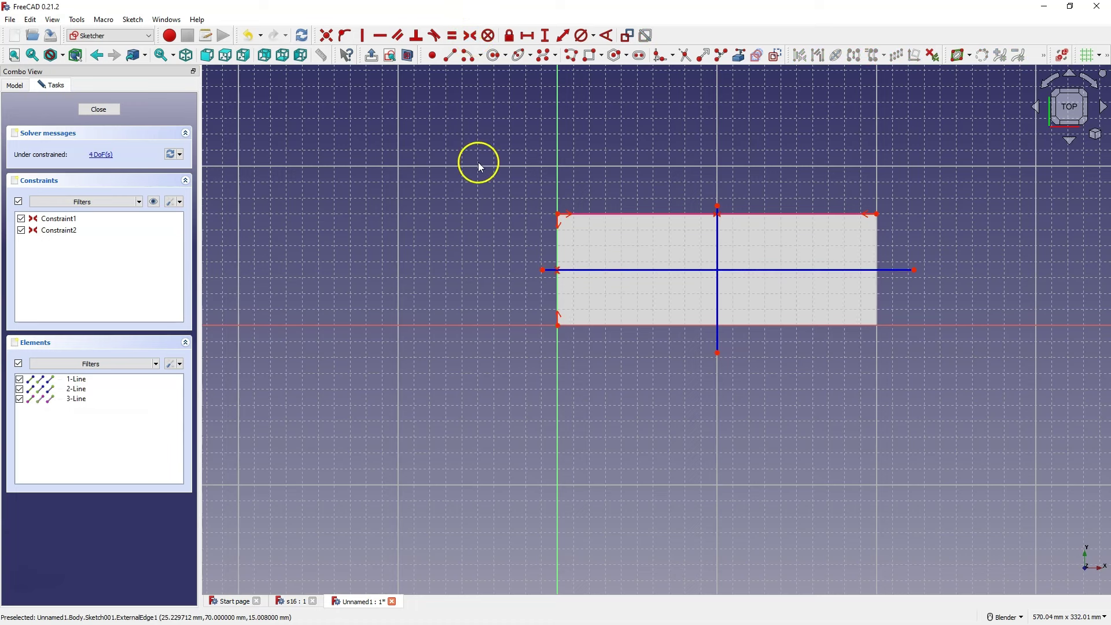
click(493, 56)
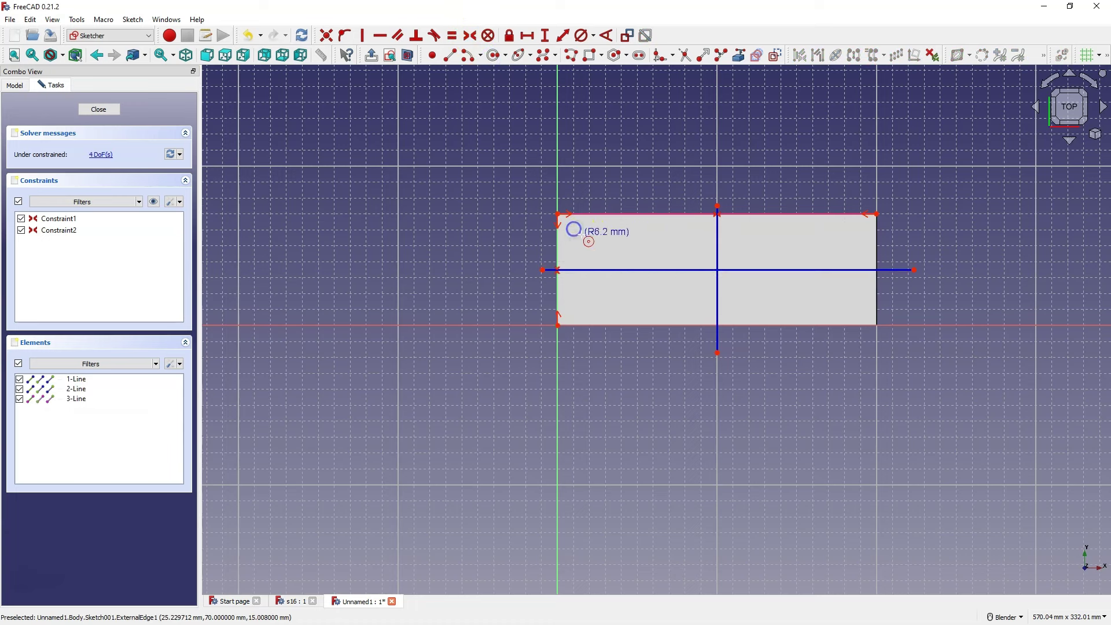
click(581, 236)
click(846, 230)
click(853, 237)
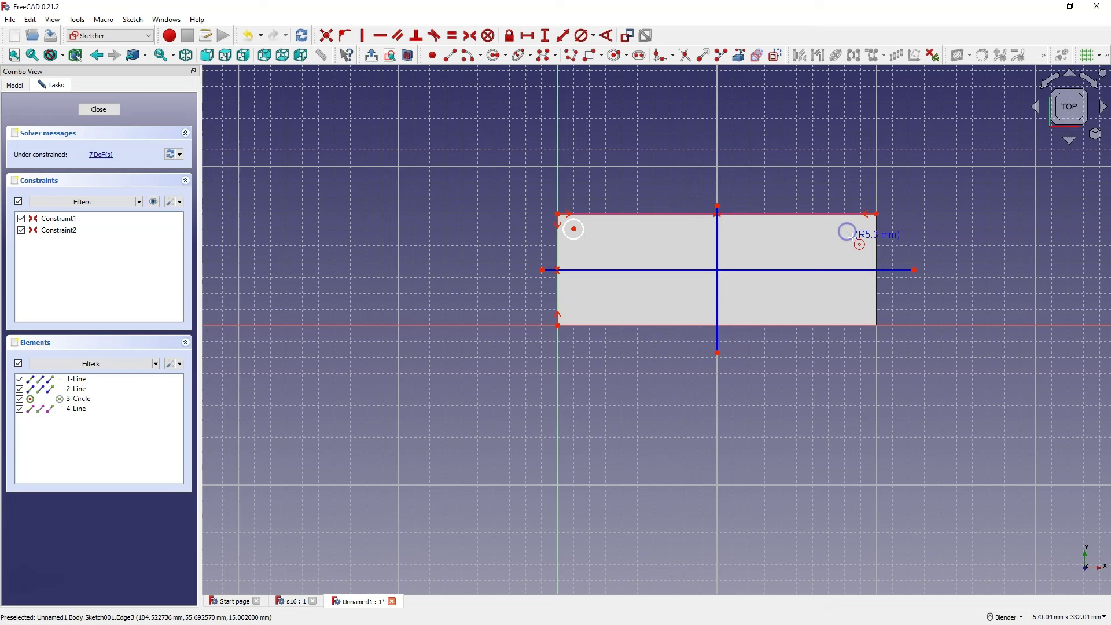
click(853, 304)
click(859, 306)
click(579, 302)
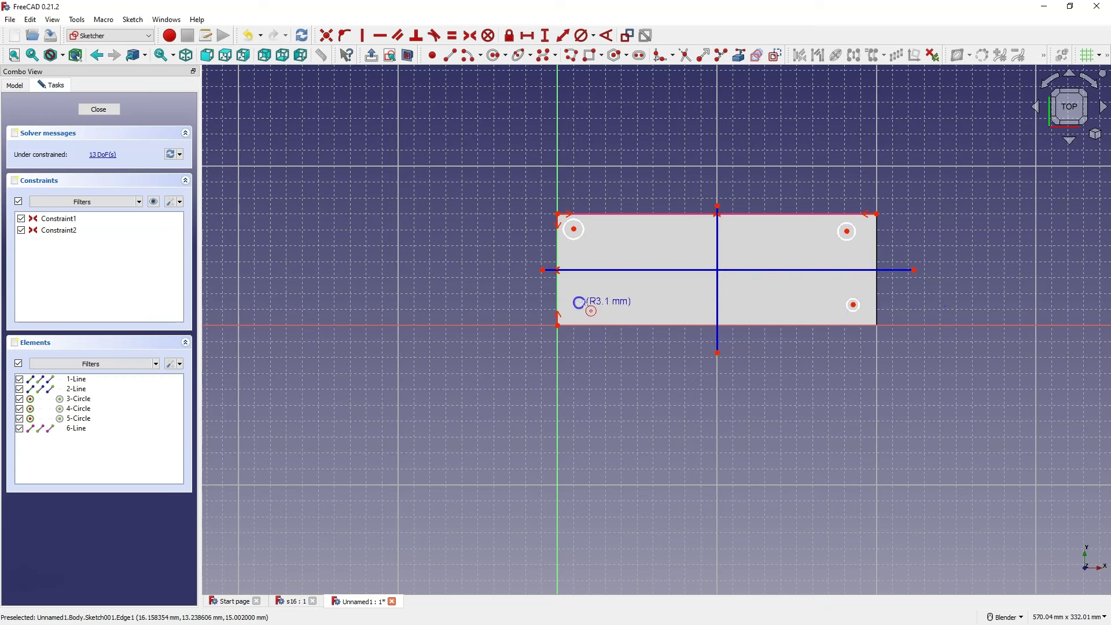
click(587, 303)
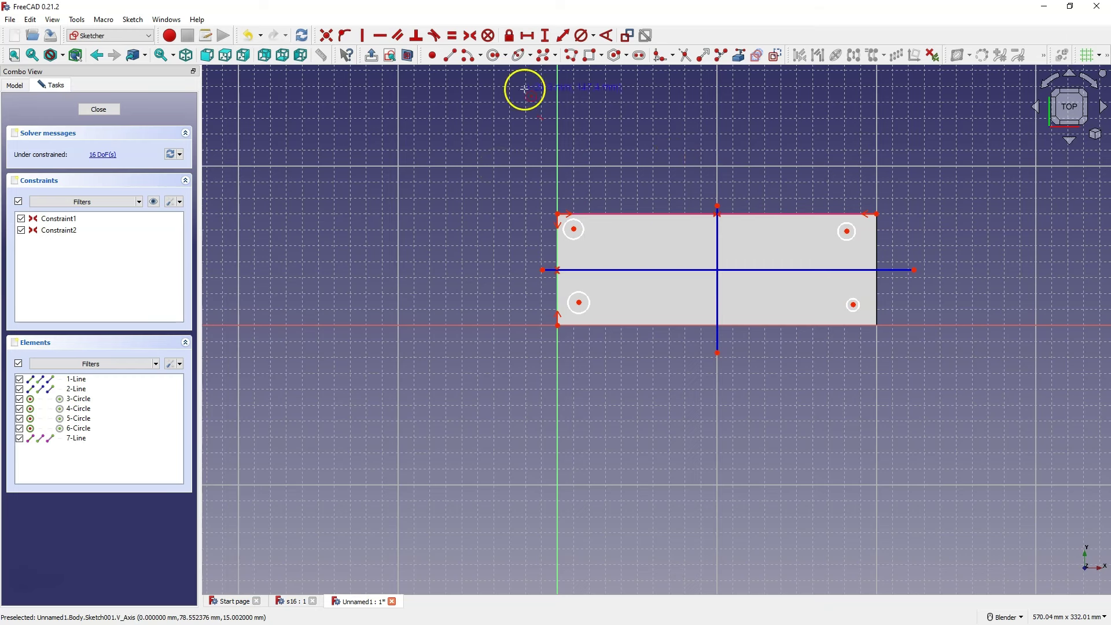
Space the circle centres 170 mm apart horizontally and 40 mm apart vertically
click(527, 36)
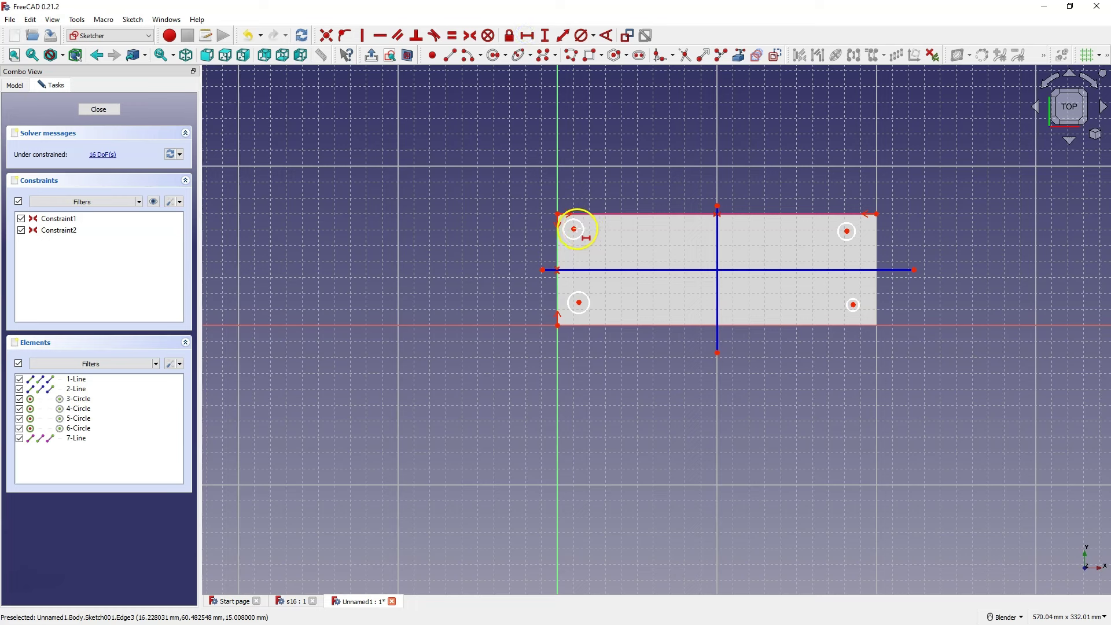
click(574, 229)
click(846, 231)
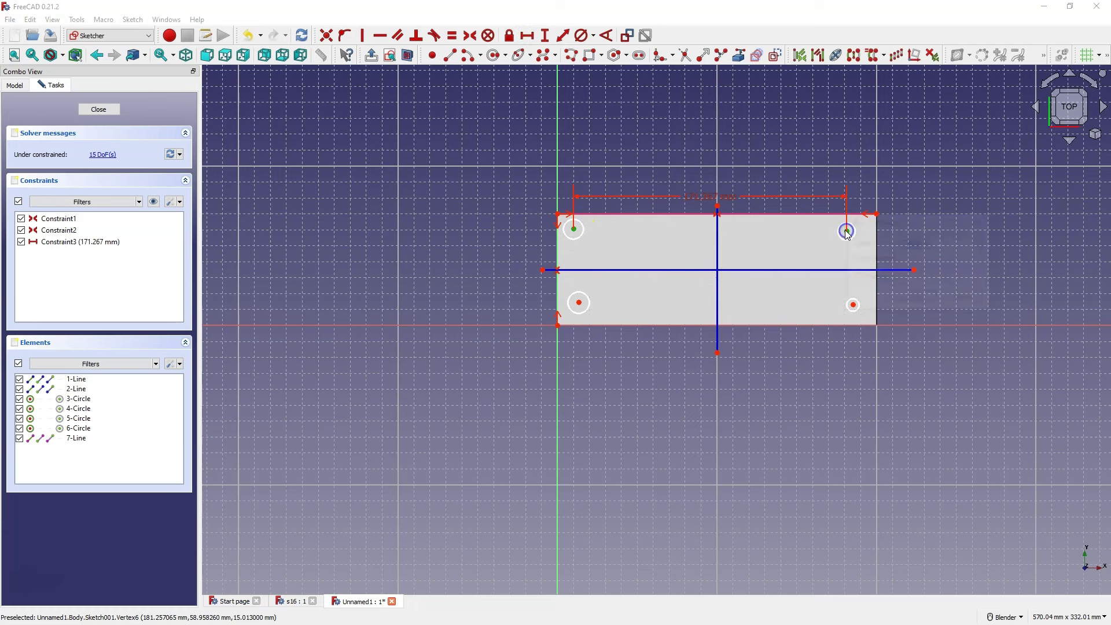
text(170)
key(Return)
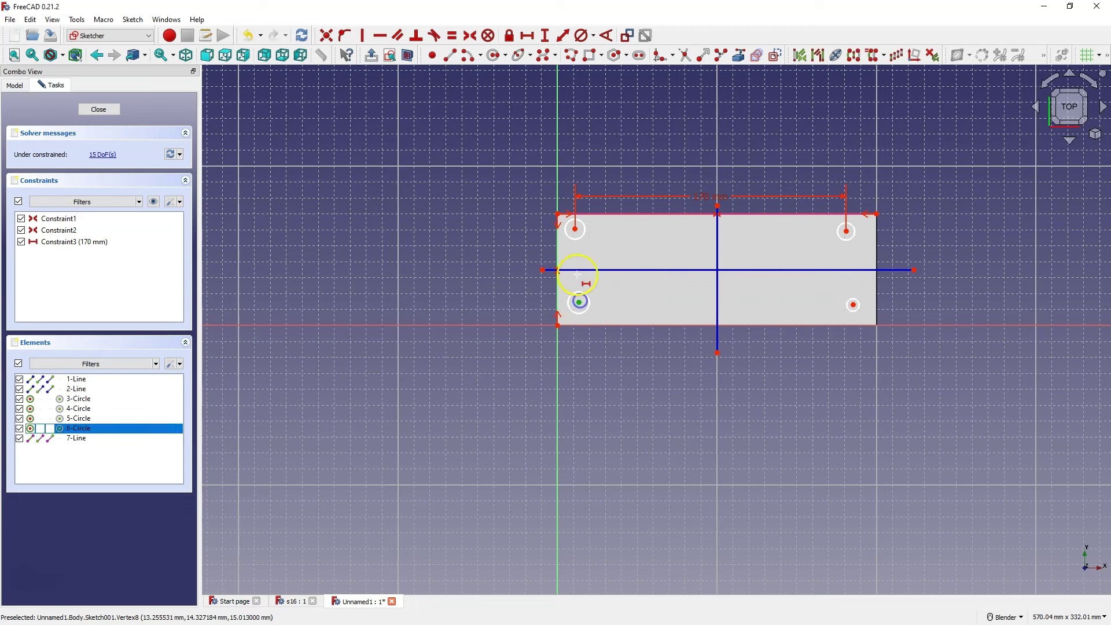
click(544, 30)
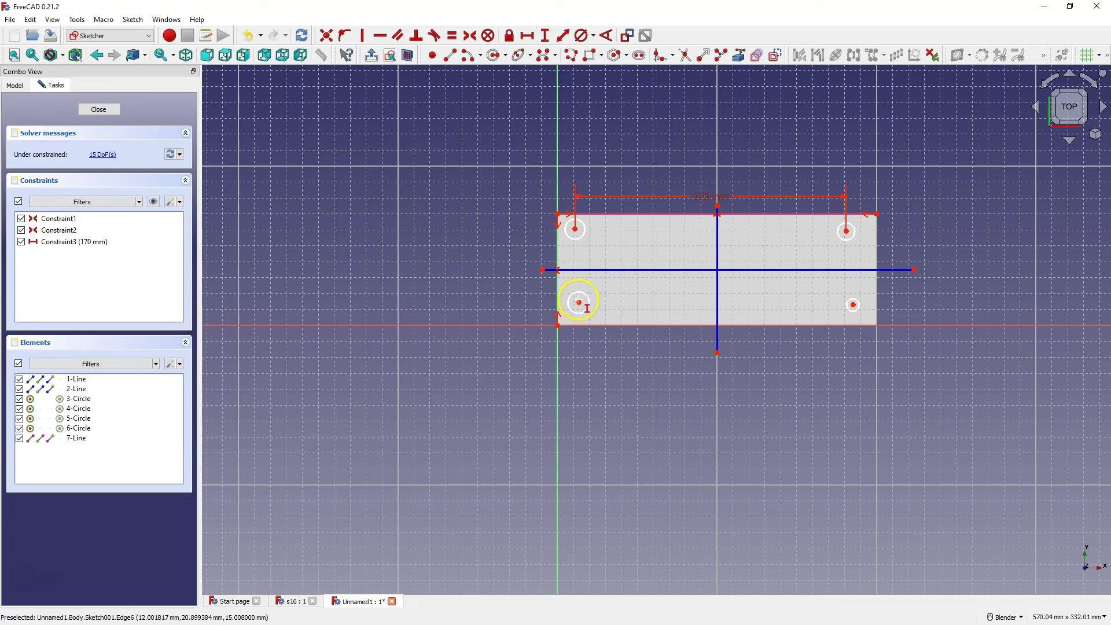
click(578, 301)
click(574, 229)
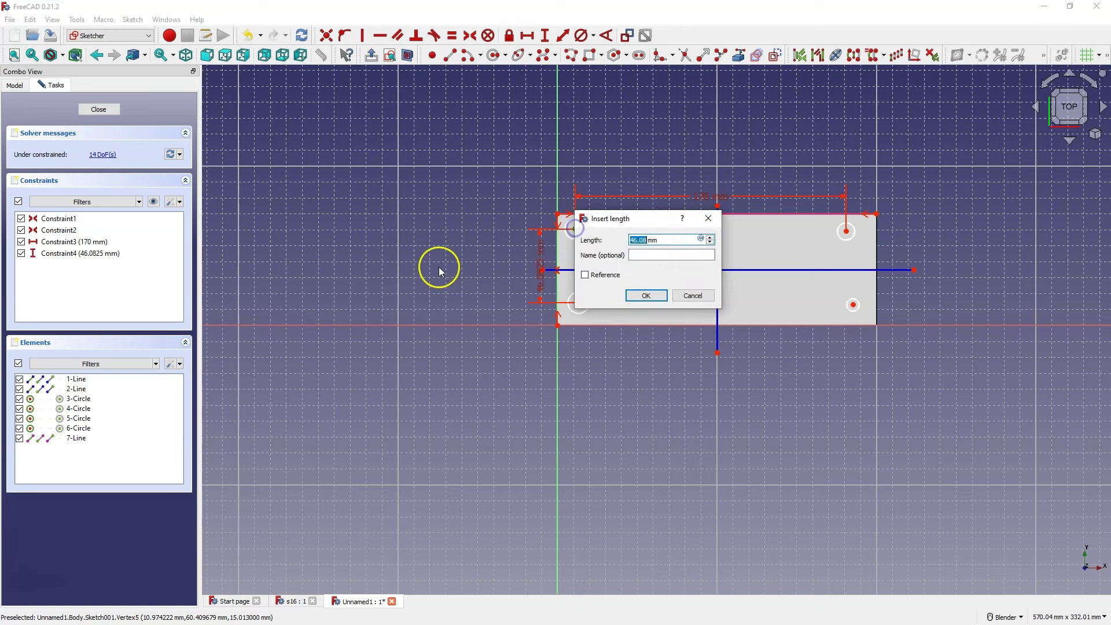
text(40)
key(Return)
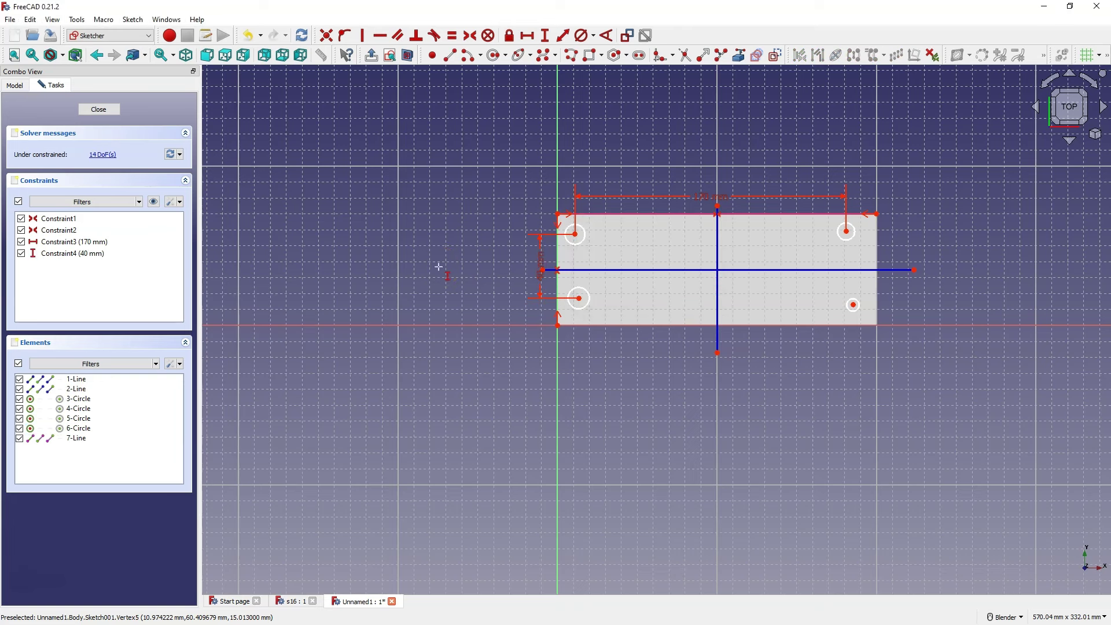
Make top and bottom circle pairs symmetric about the vertical line, left pair about the horizontal
click(469, 35)
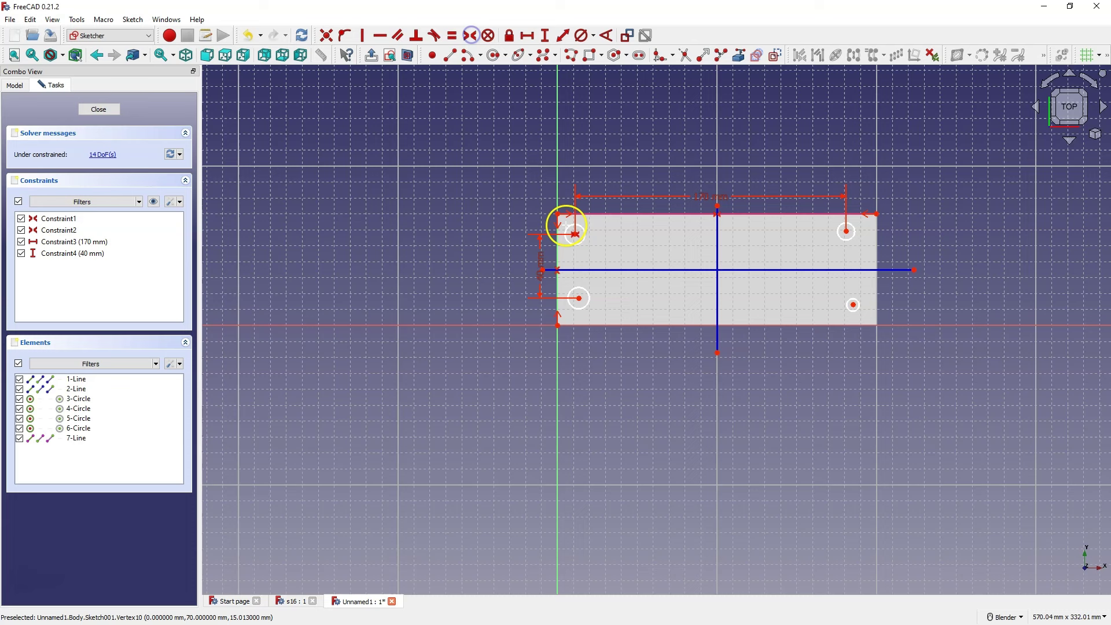
click(574, 234)
click(846, 230)
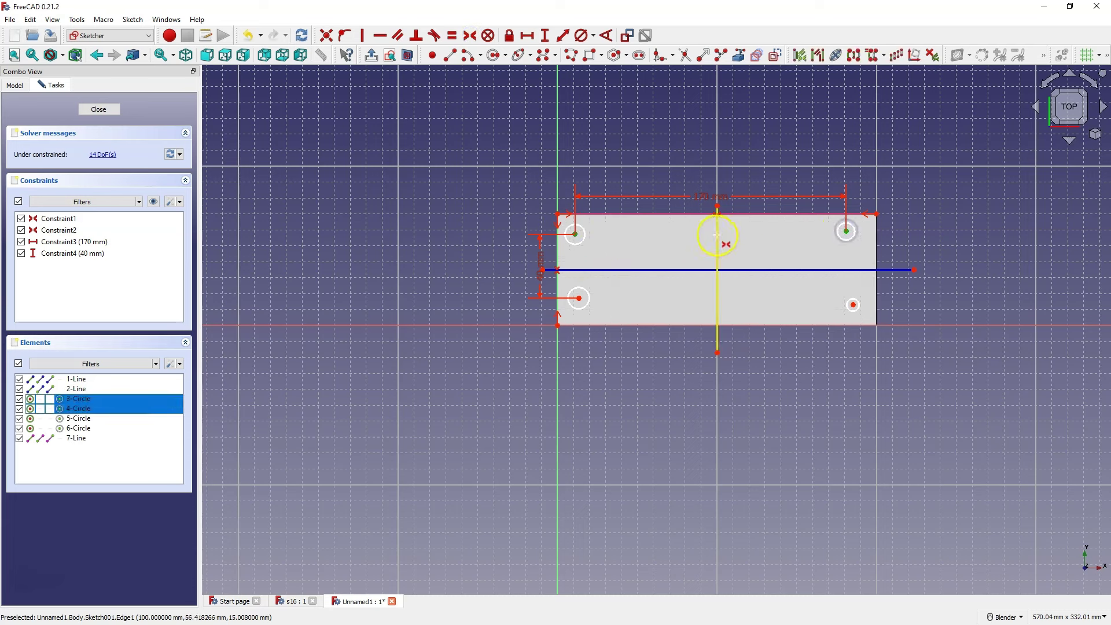
click(718, 241)
click(581, 233)
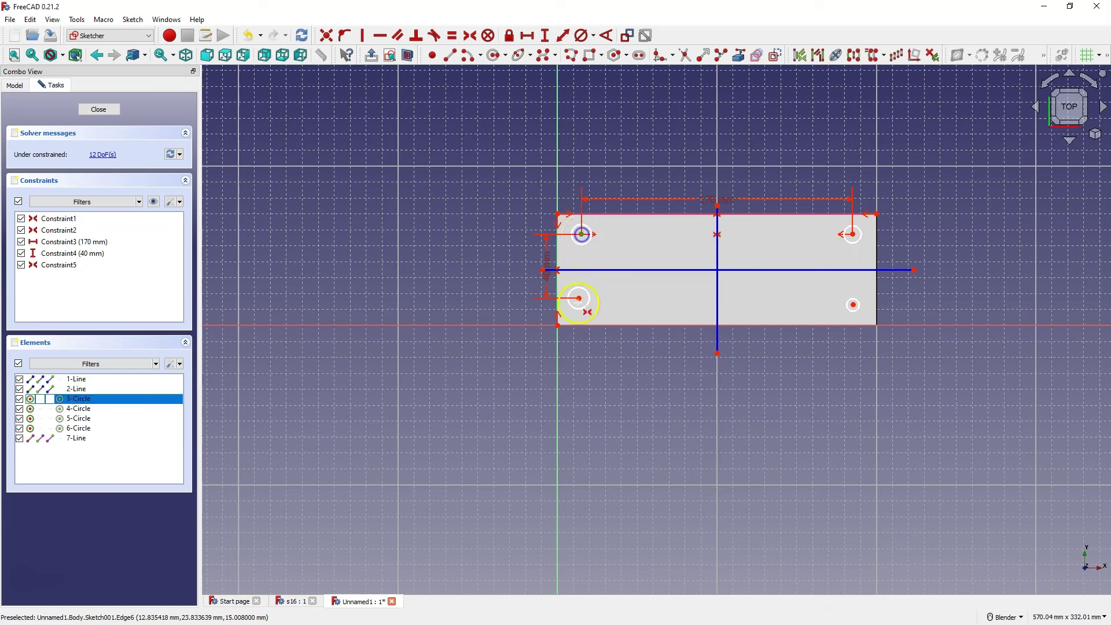
click(579, 298)
click(587, 270)
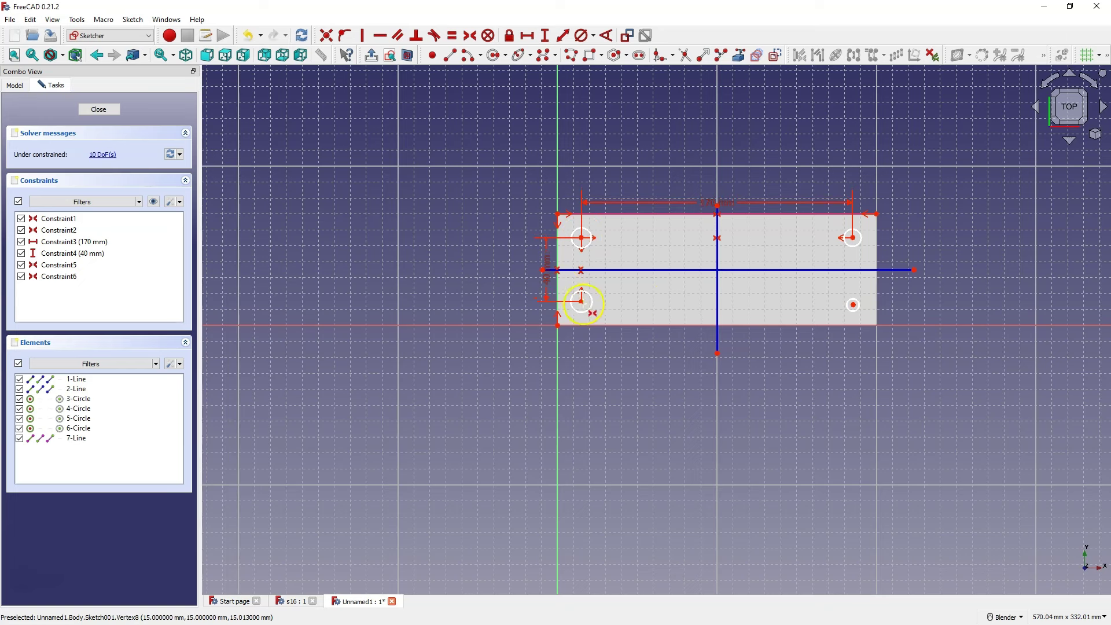
click(582, 301)
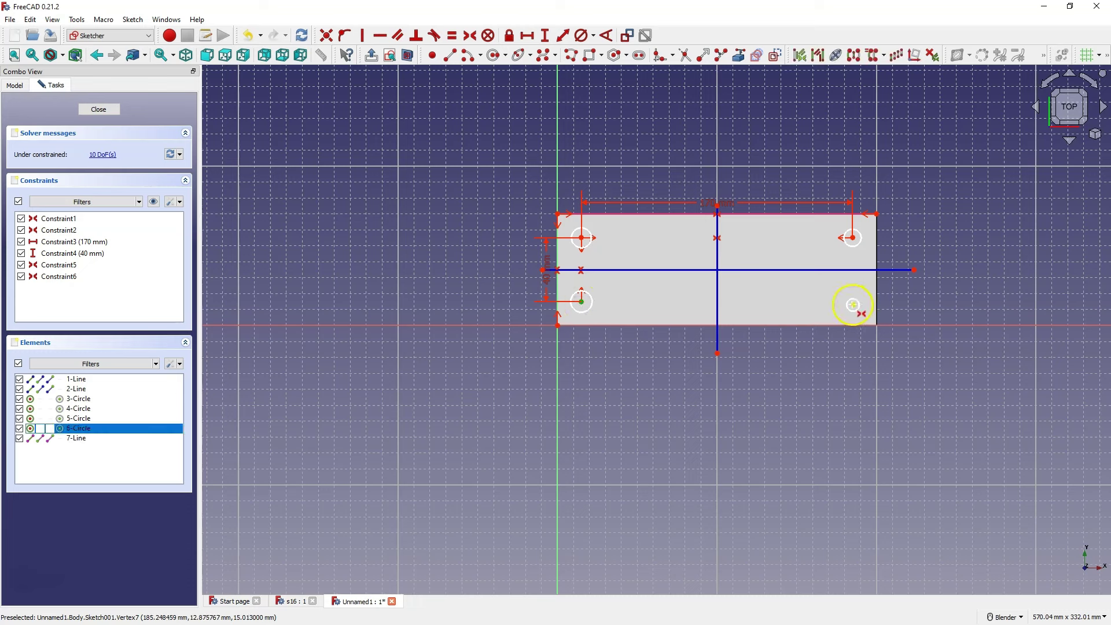
click(853, 305)
click(717, 293)
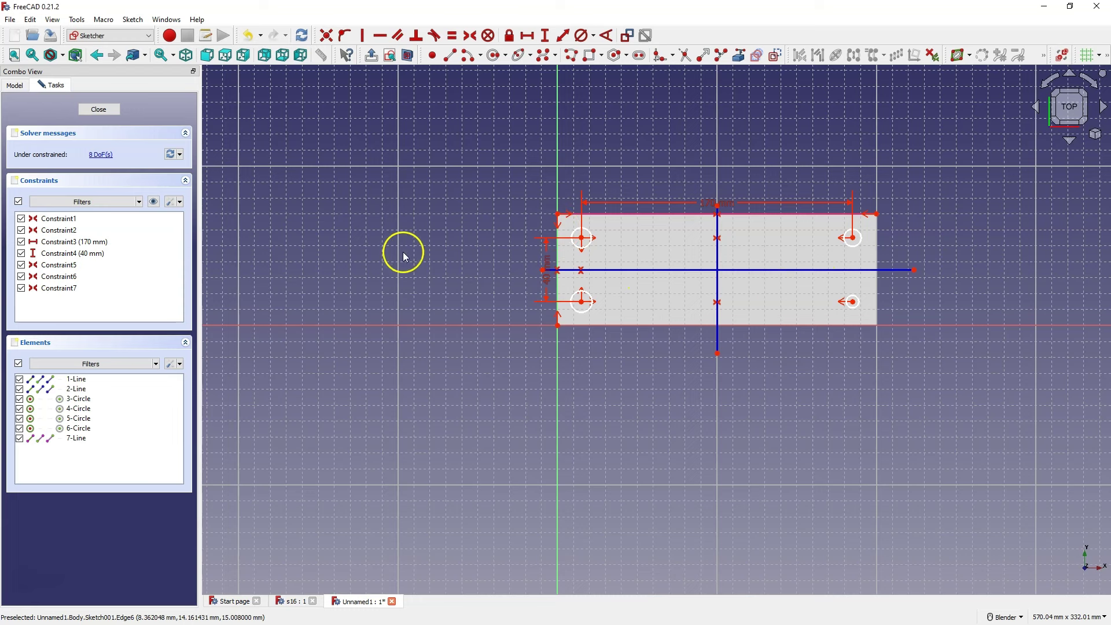
click(103, 155)
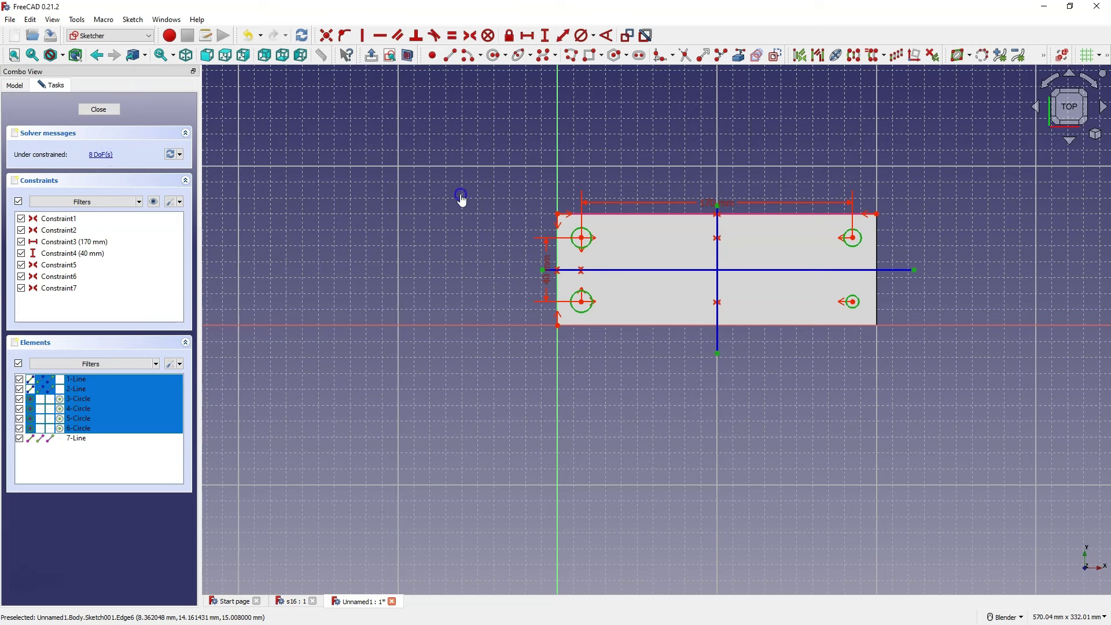
Give the top-left circle a 10 mm diameter and make all four circles equal
click(461, 199)
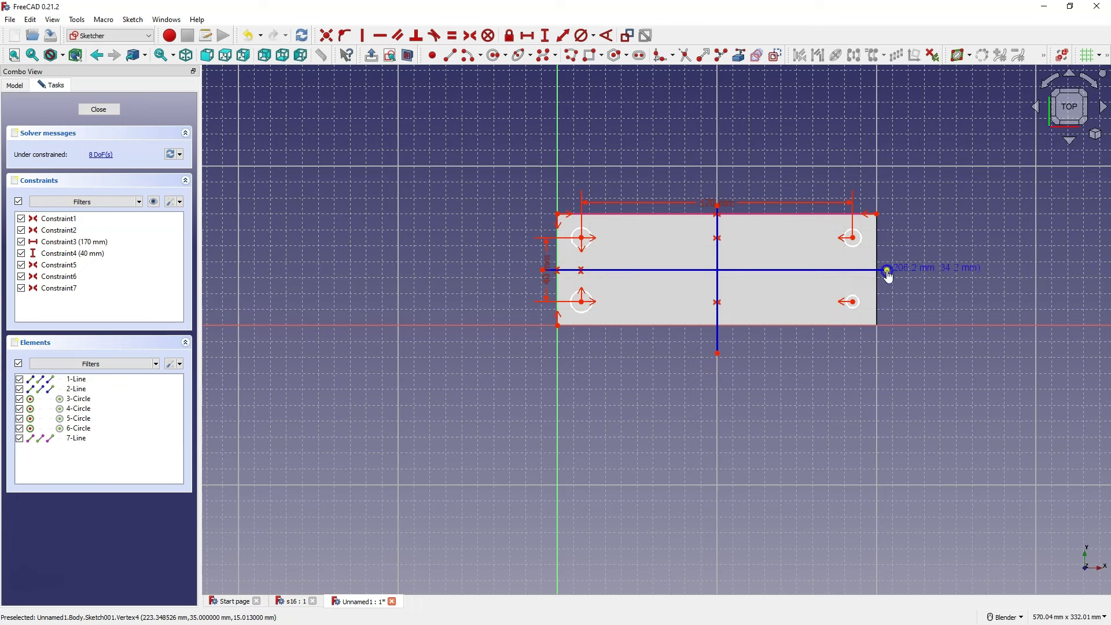
drag(887, 270, 906, 266)
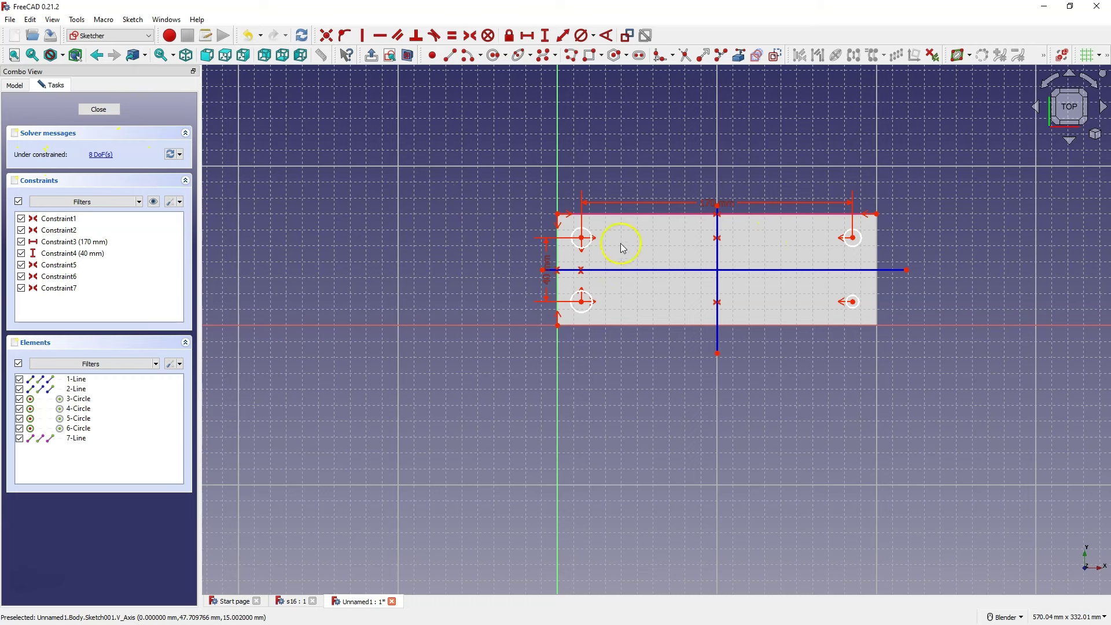
click(585, 235)
click(581, 35)
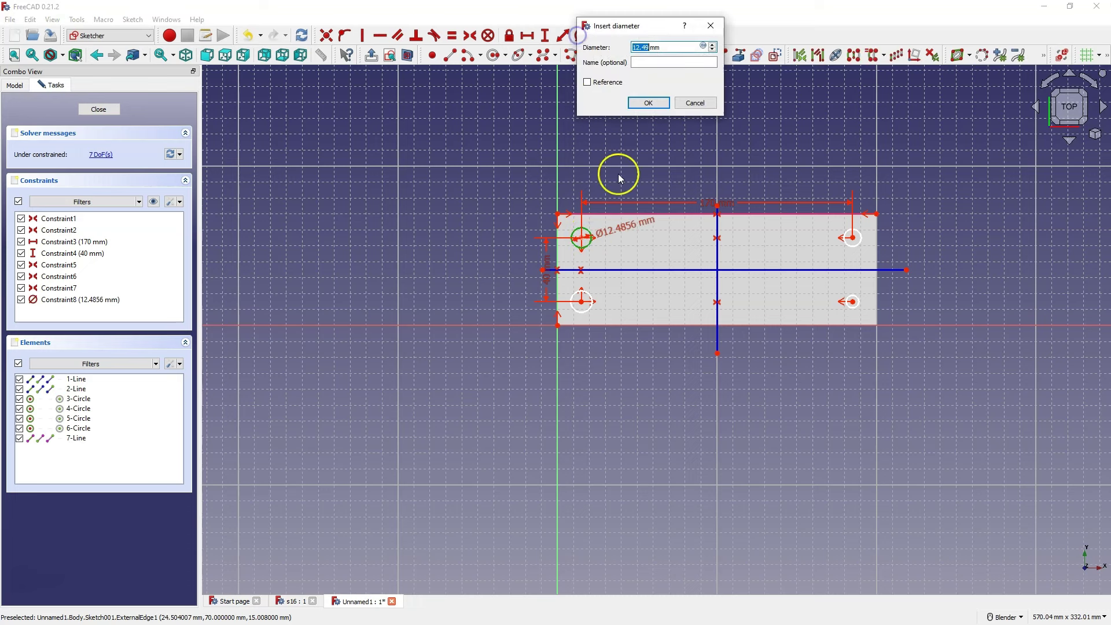
text(10)
key(Return)
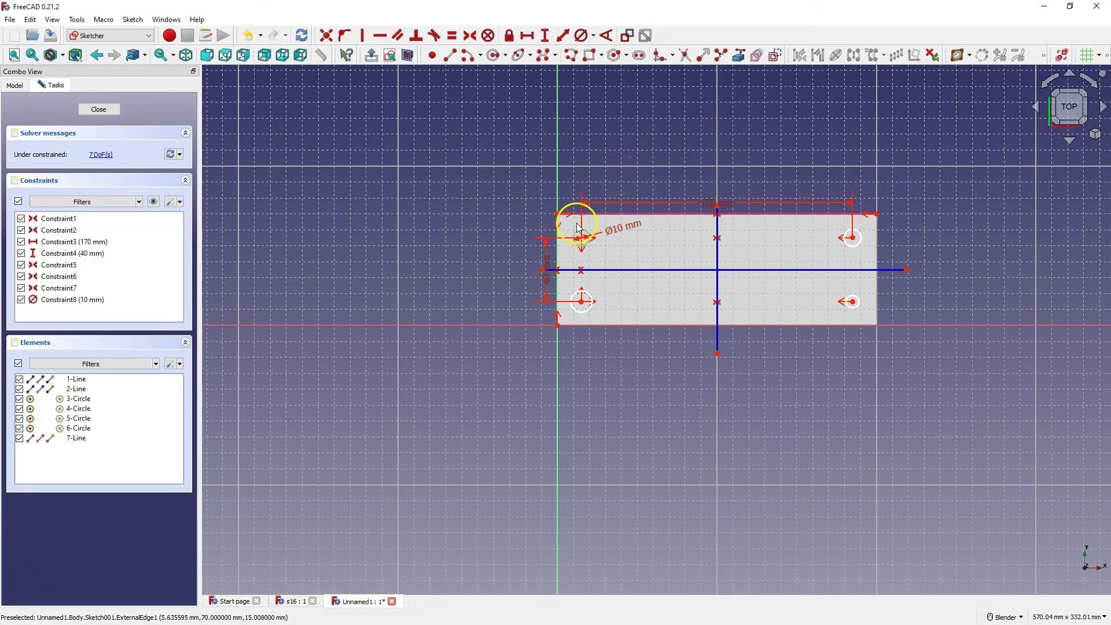
click(580, 232)
click(859, 236)
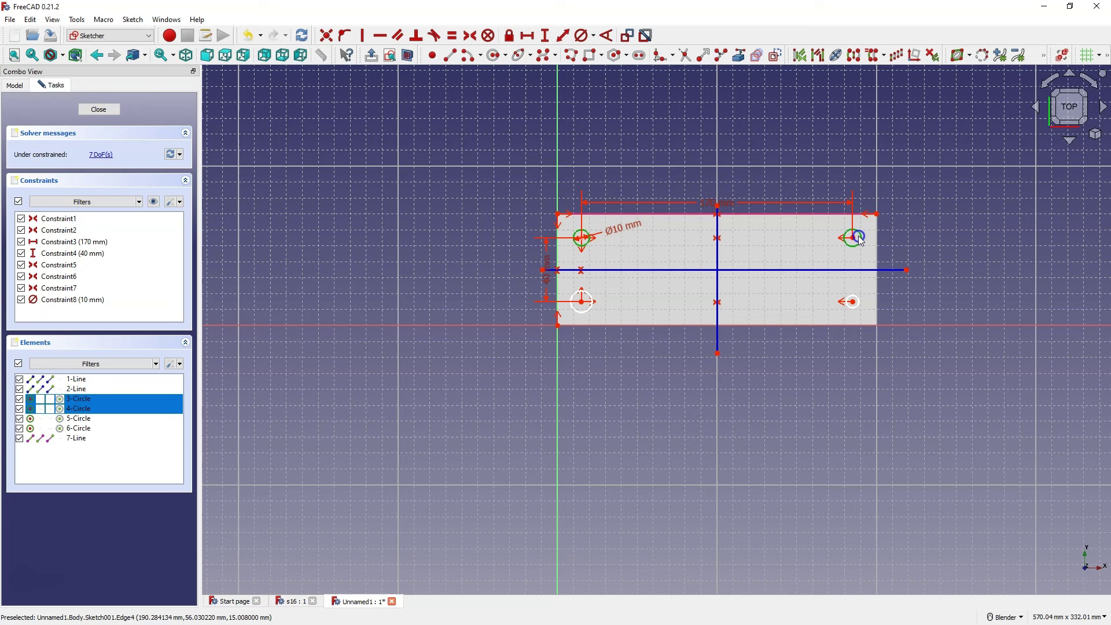
click(855, 304)
click(592, 314)
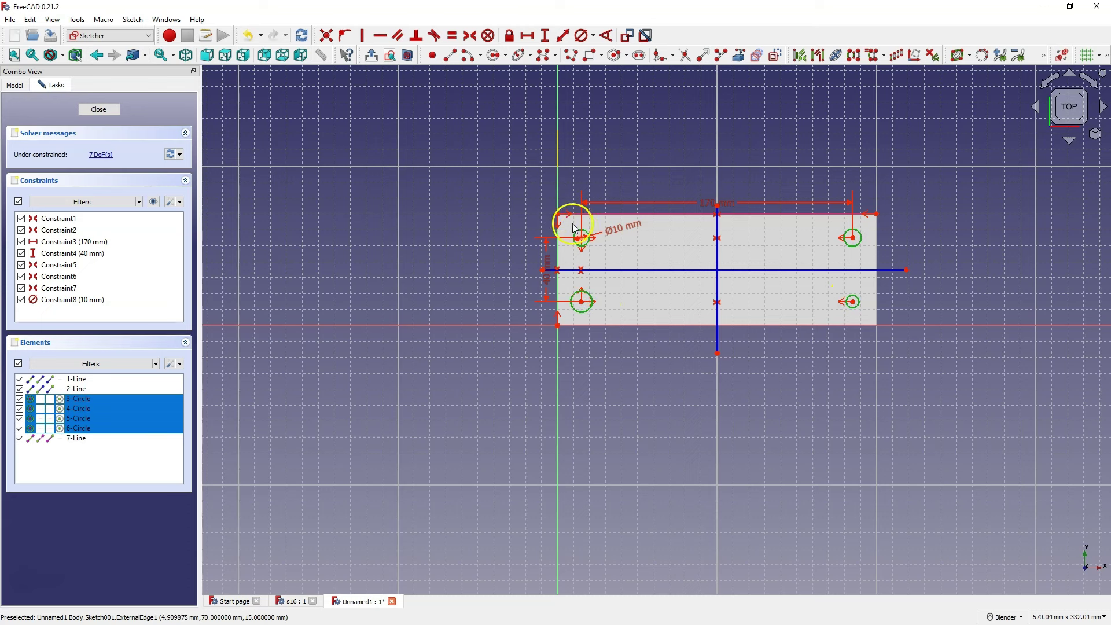
click(452, 35)
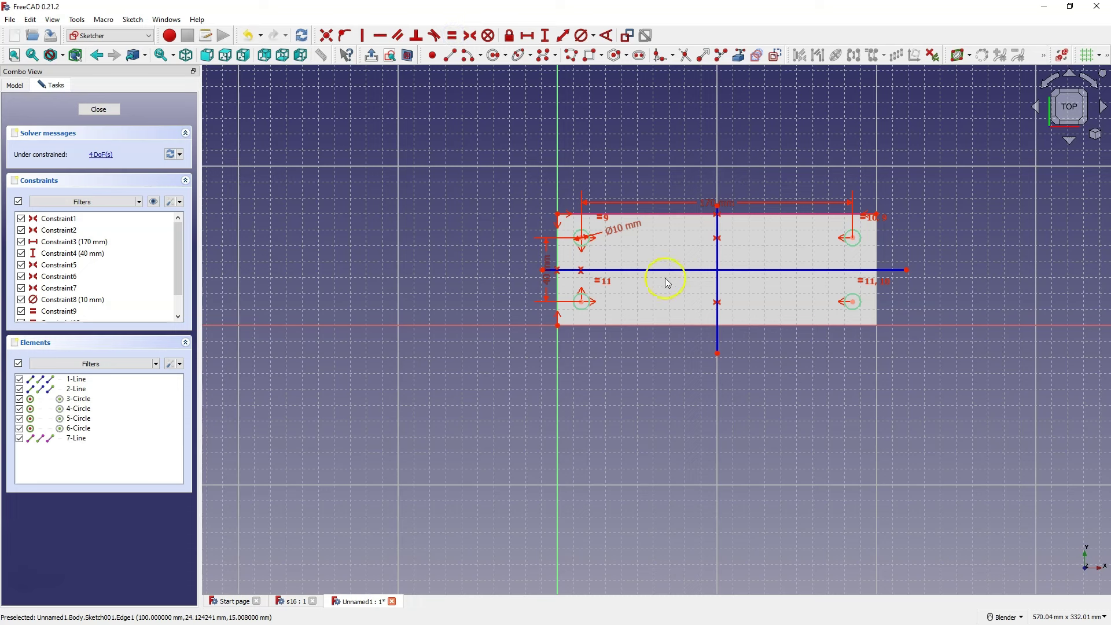
Pin the centre-line endpoints to the axes and plate edges, then close the fully constrained sketch
click(543, 271)
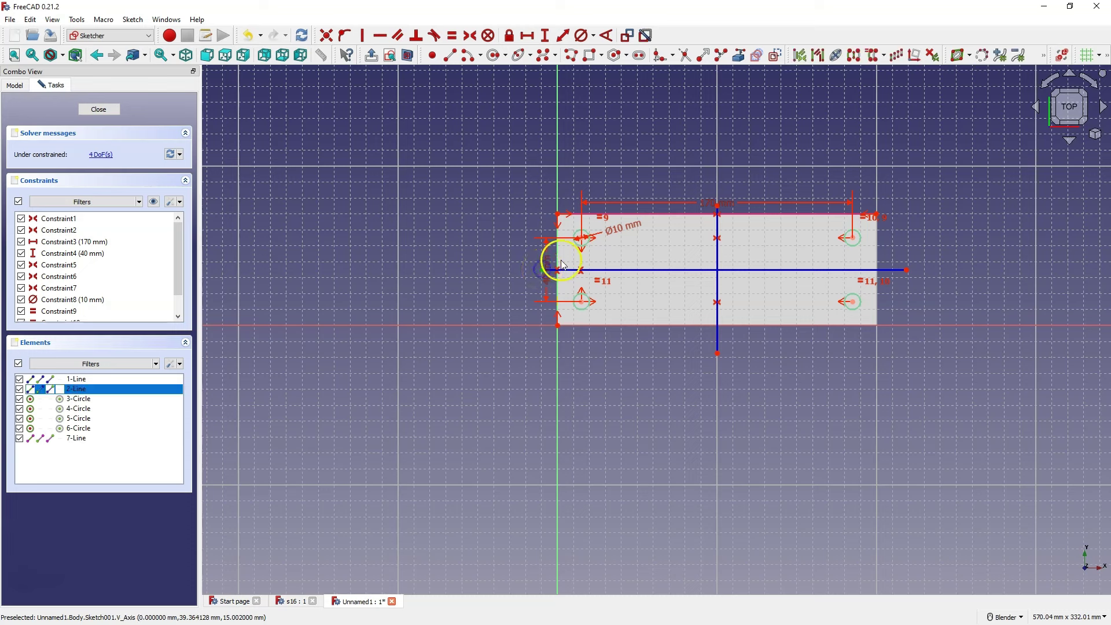
click(343, 37)
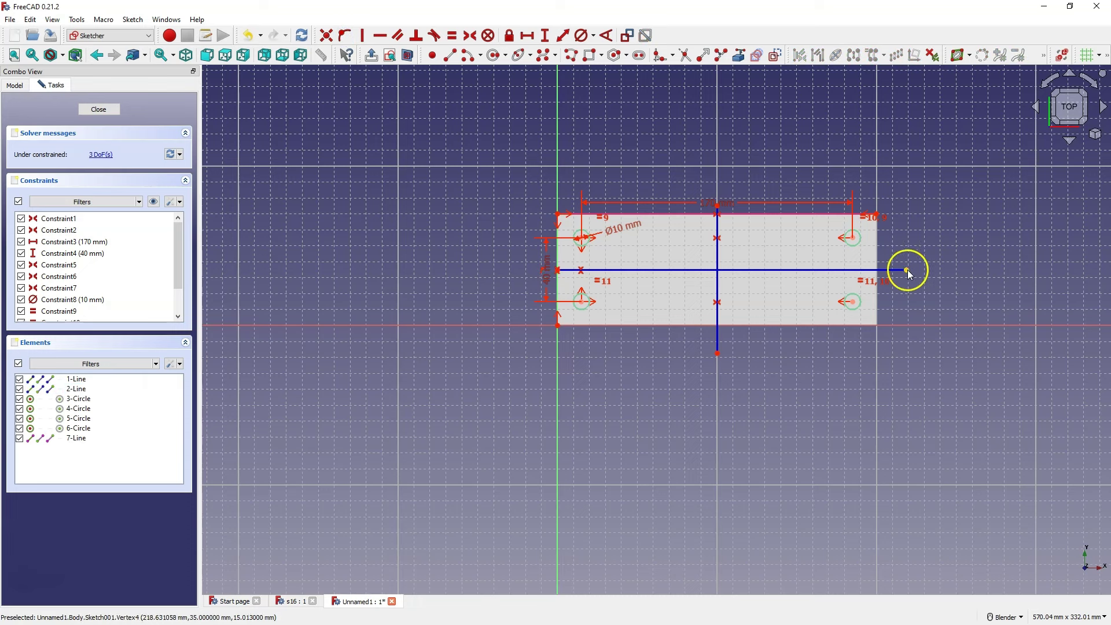
click(876, 214)
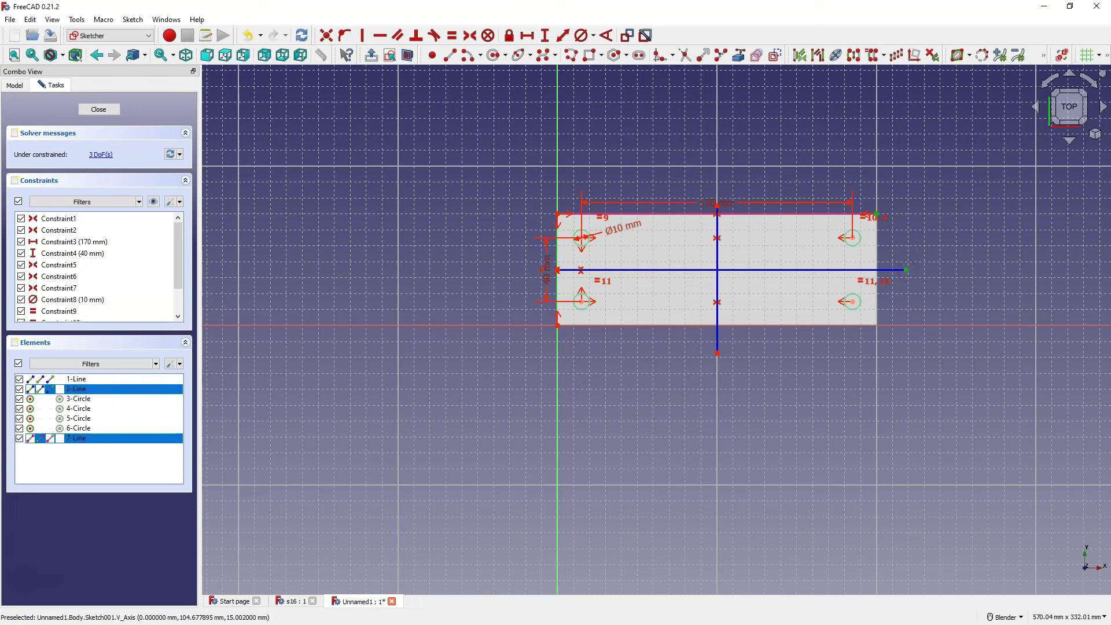
click(364, 36)
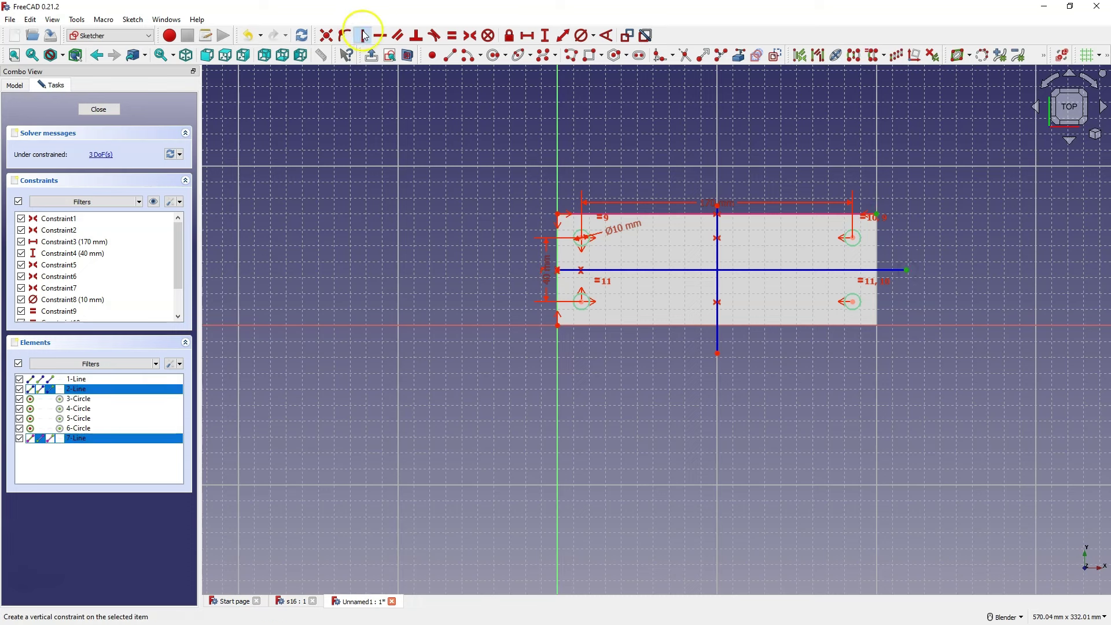
click(717, 354)
click(741, 327)
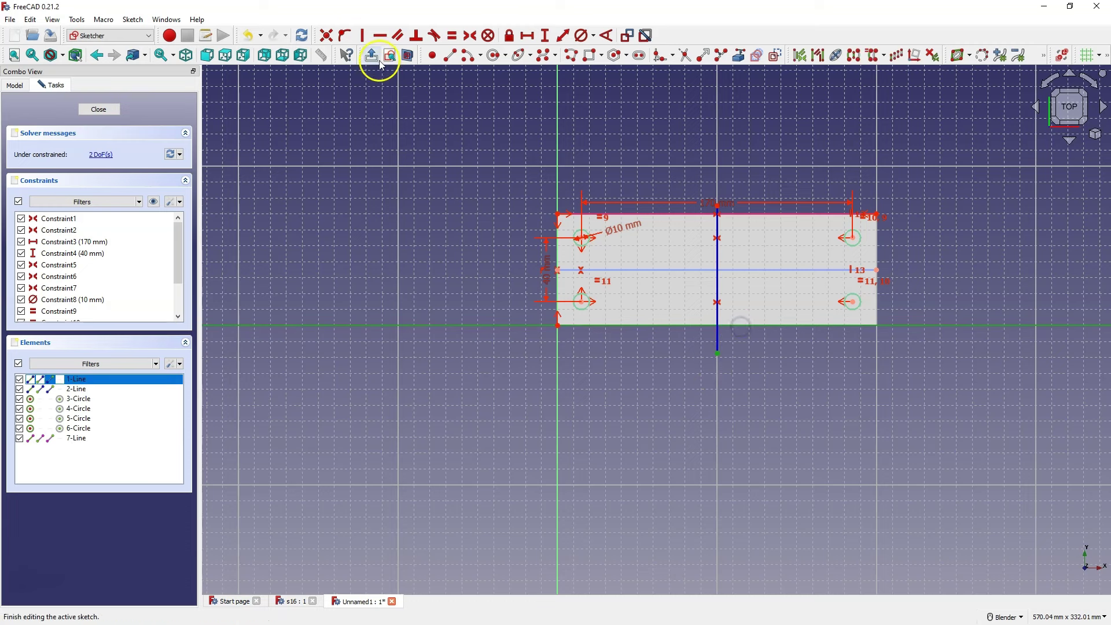
click(345, 35)
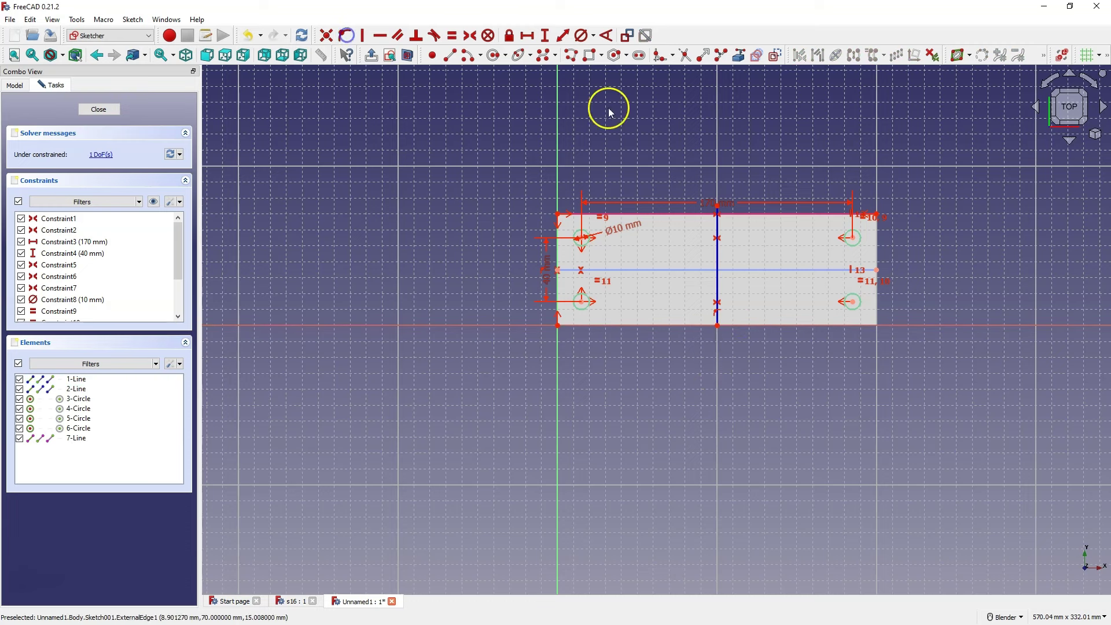
click(718, 207)
click(744, 213)
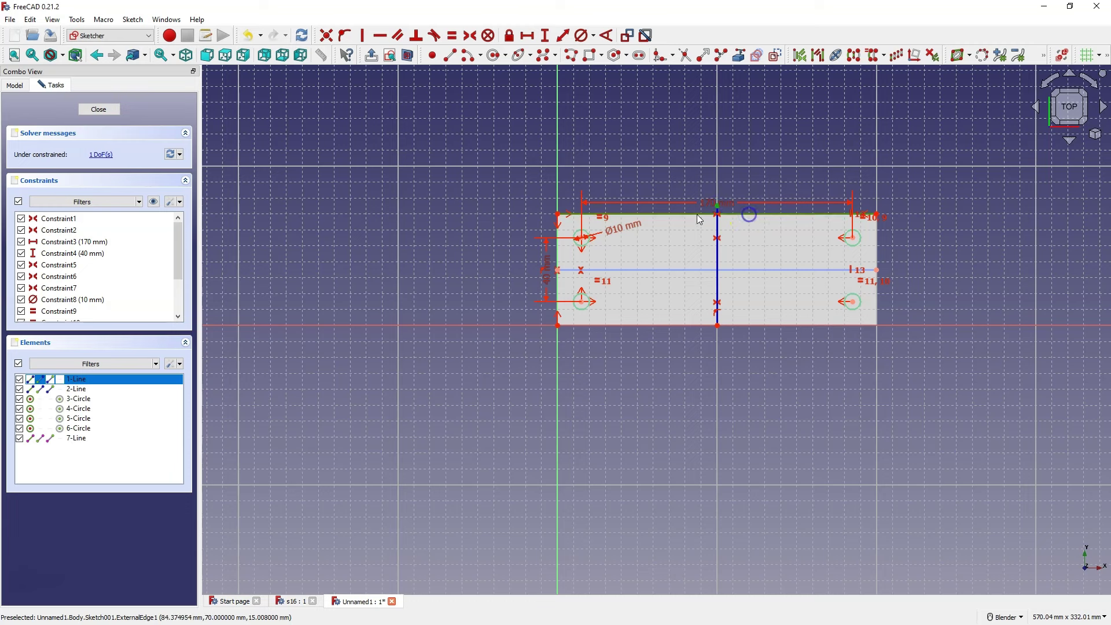
click(348, 35)
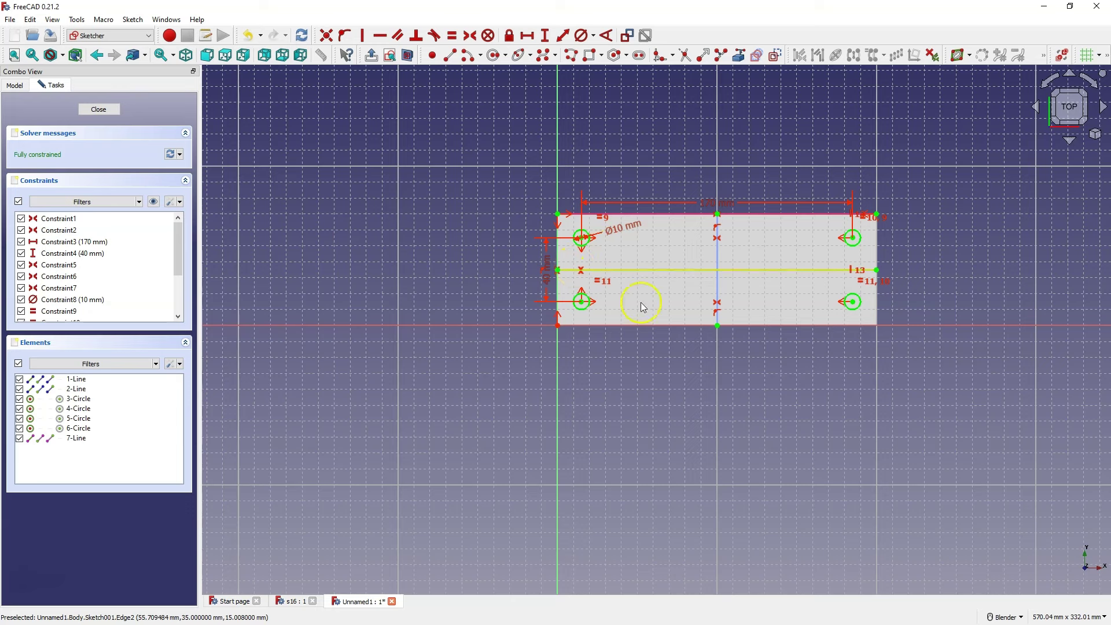
click(111, 109)
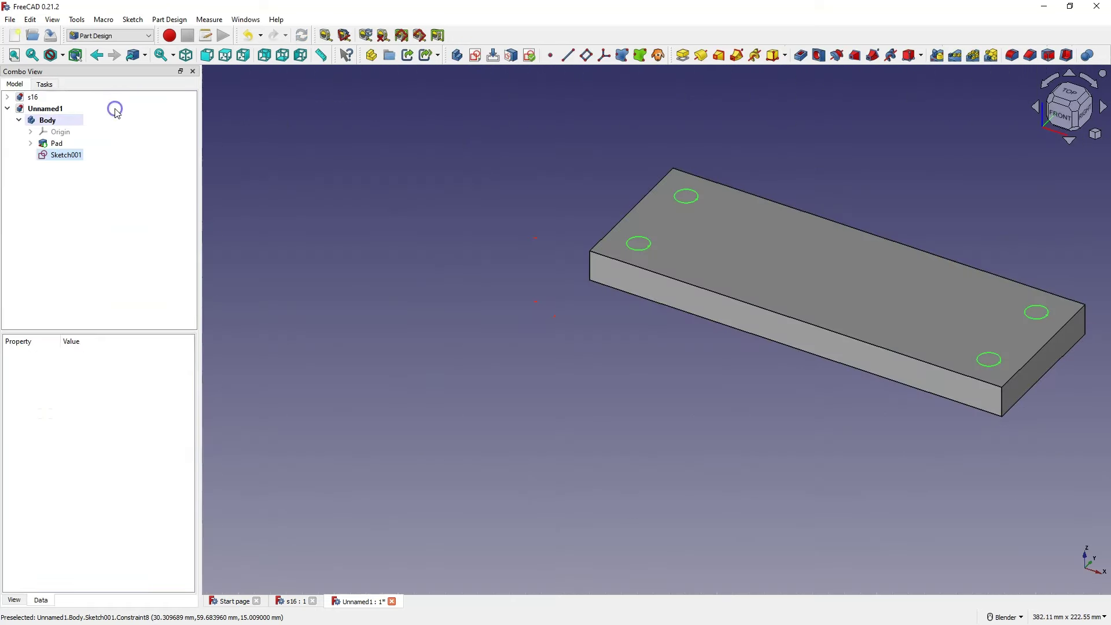
Create an ISO metric regular M8 counterbored Hole feature from the four circles
click(817, 55)
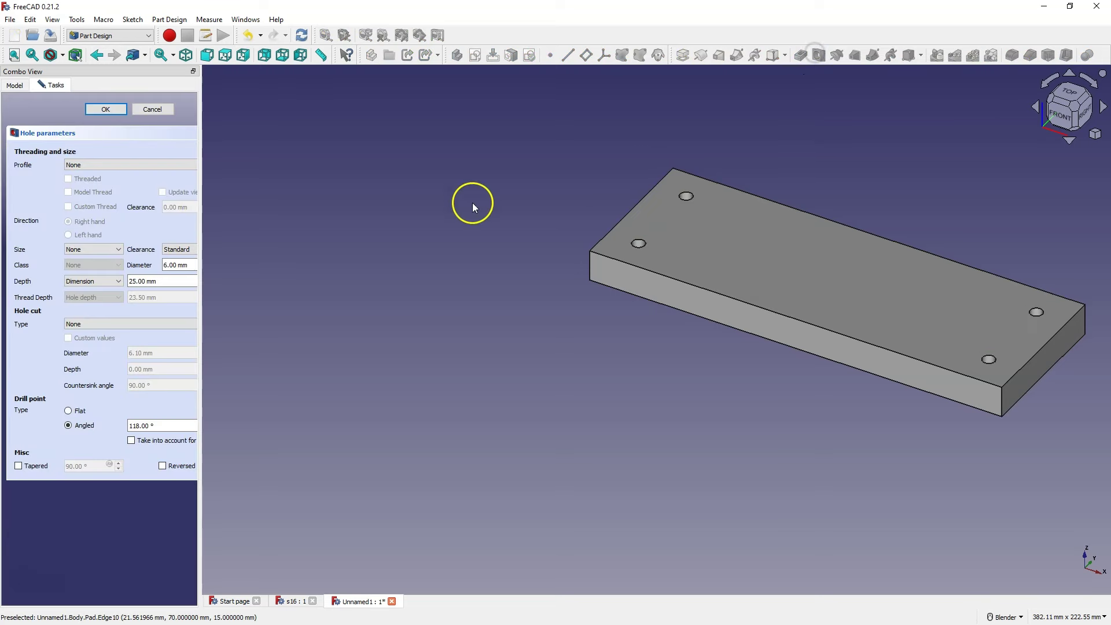
click(95, 165)
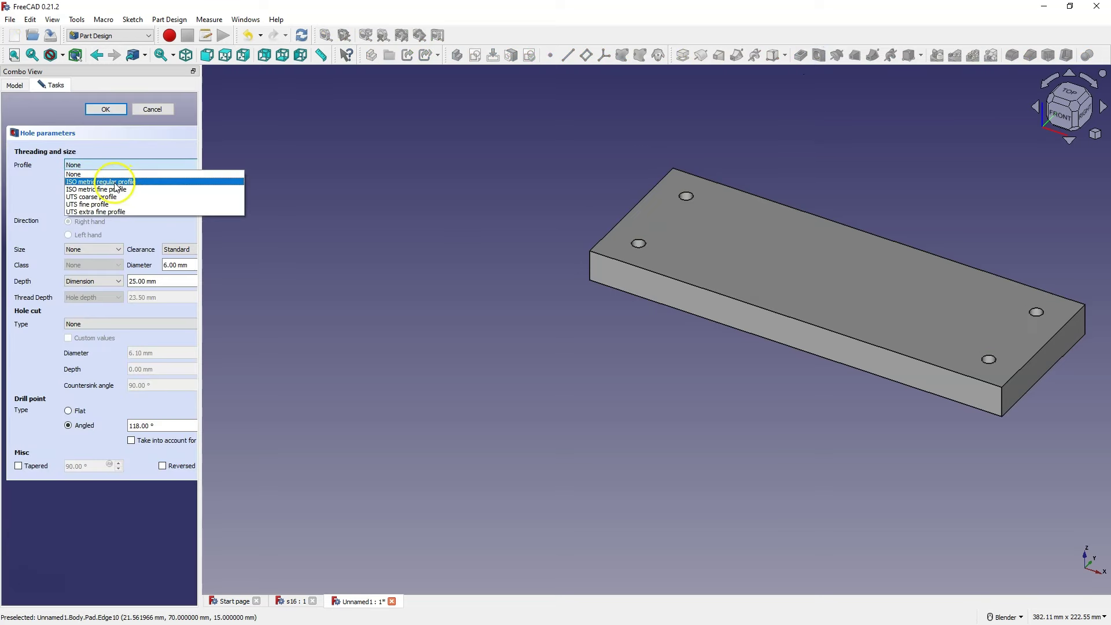
click(116, 183)
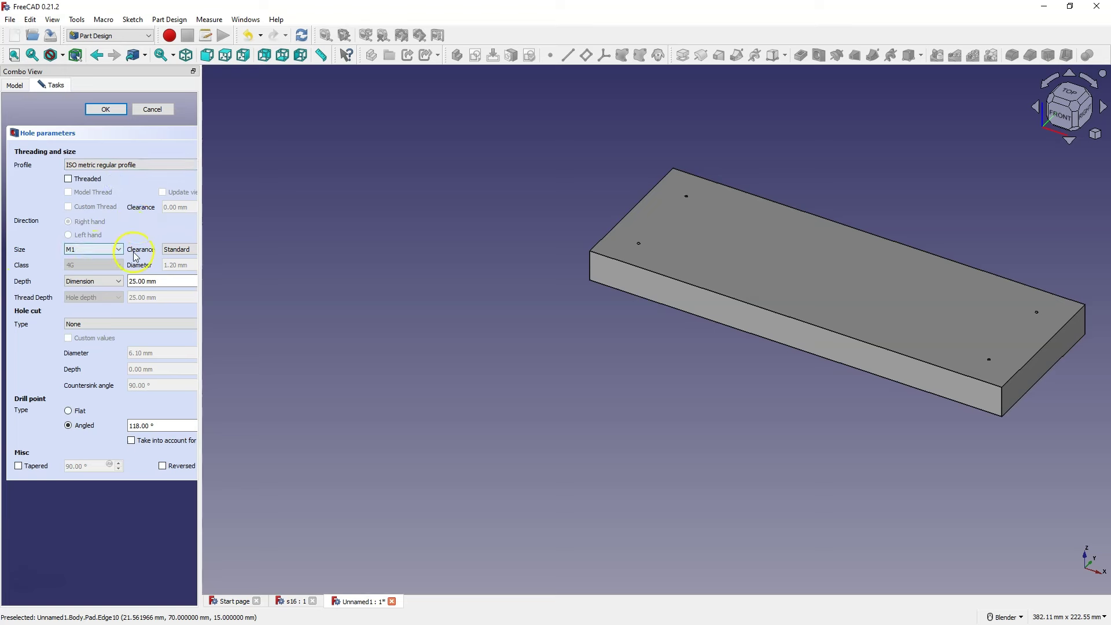
click(112, 249)
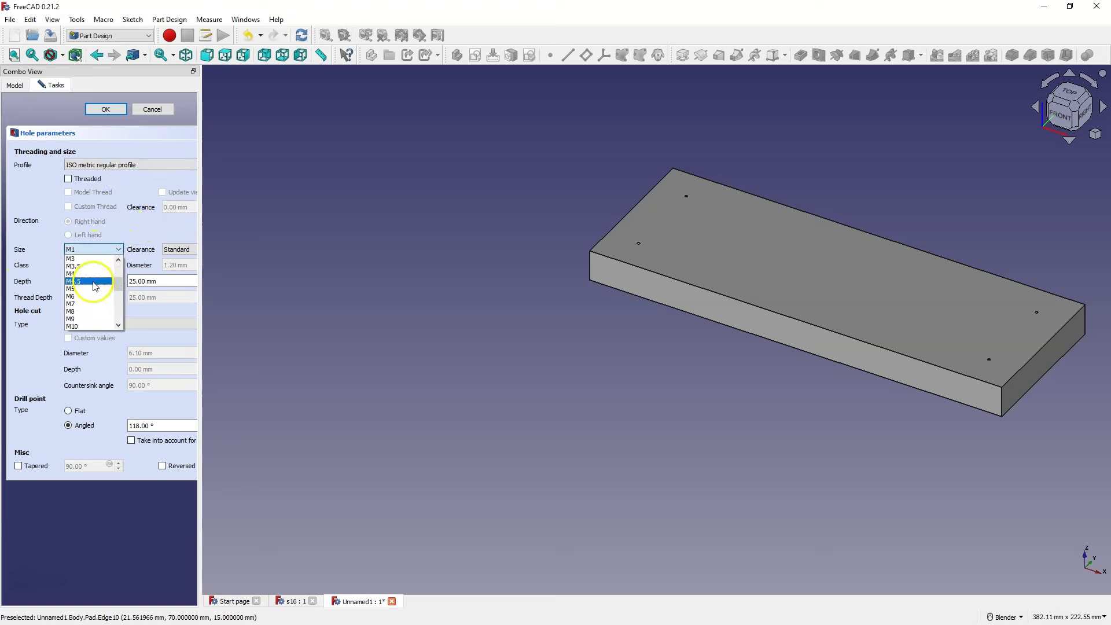
click(92, 310)
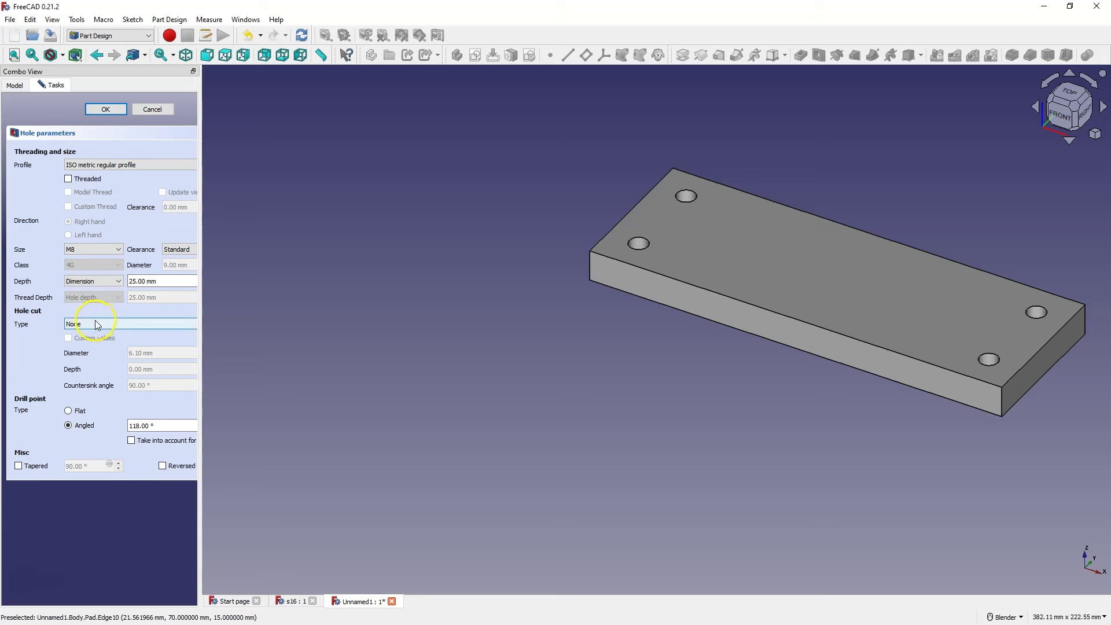
click(96, 325)
click(114, 341)
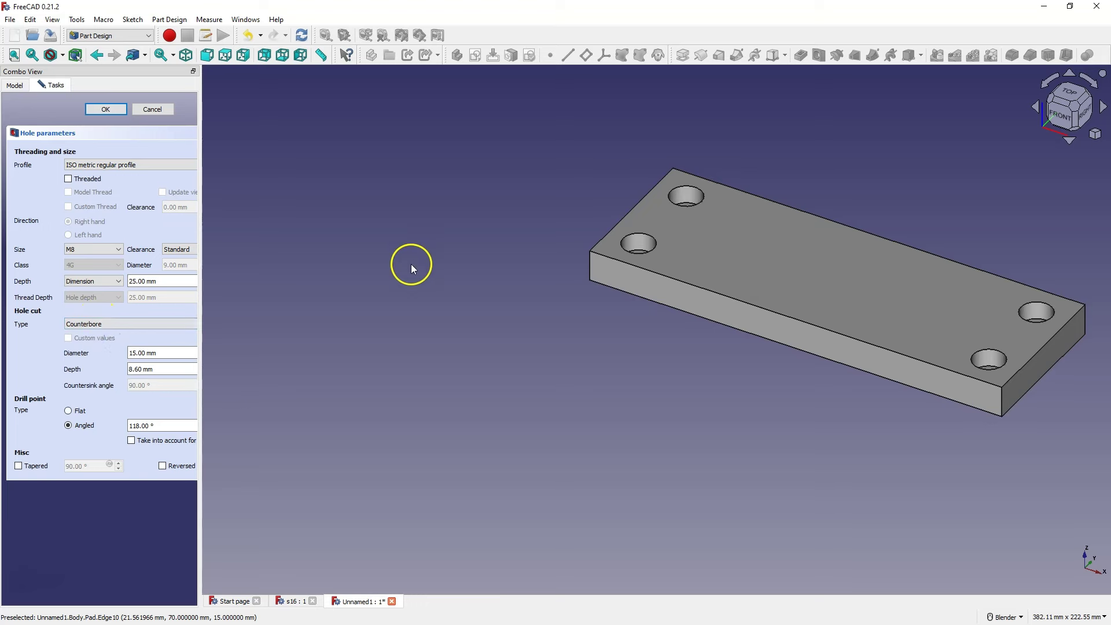
mouse_move(411, 264)
middle_down()
mouse_move(353, 272)
mouse_move(256, 244)
middle_up()
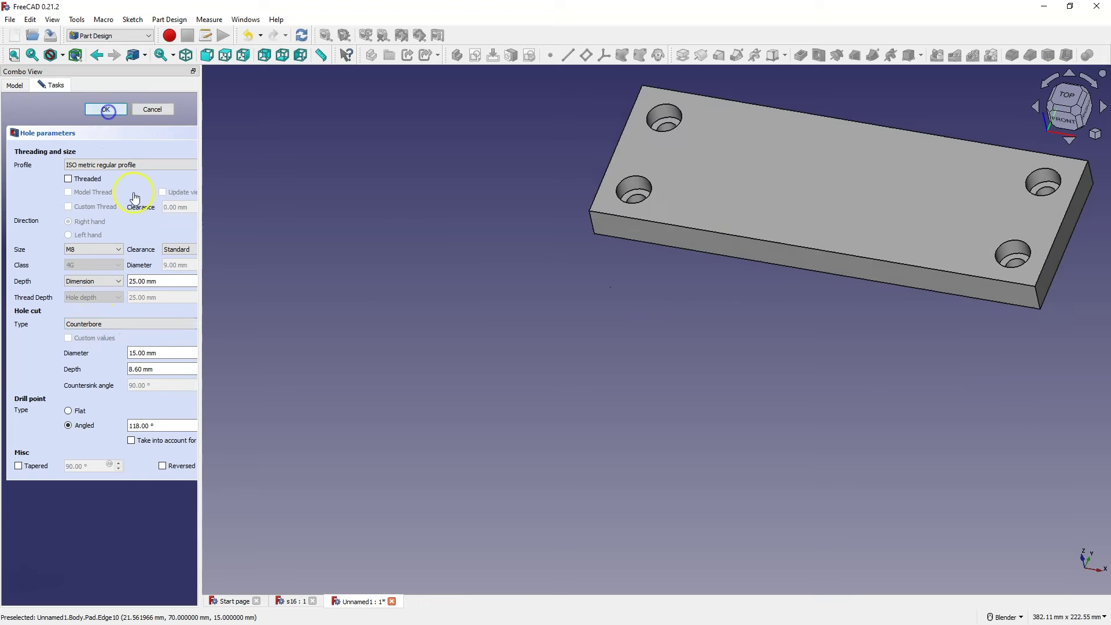
scroll(413, 360, down, 3)
middle_drag(413, 360, 683, 230)
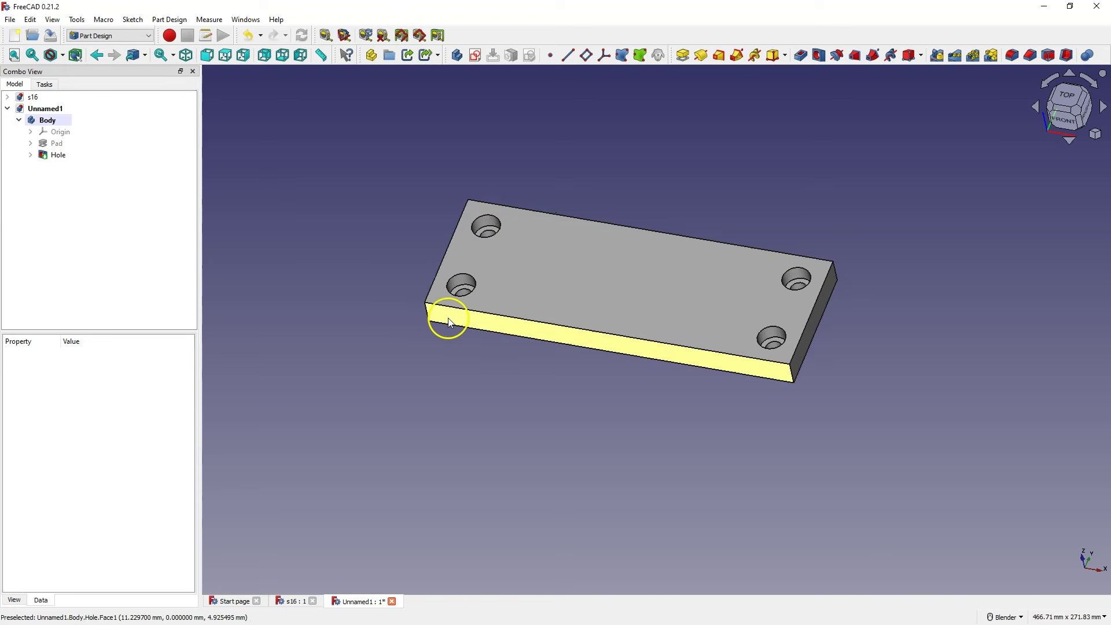
Start a sketch on the plate's front face and reference its top edge
click(564, 333)
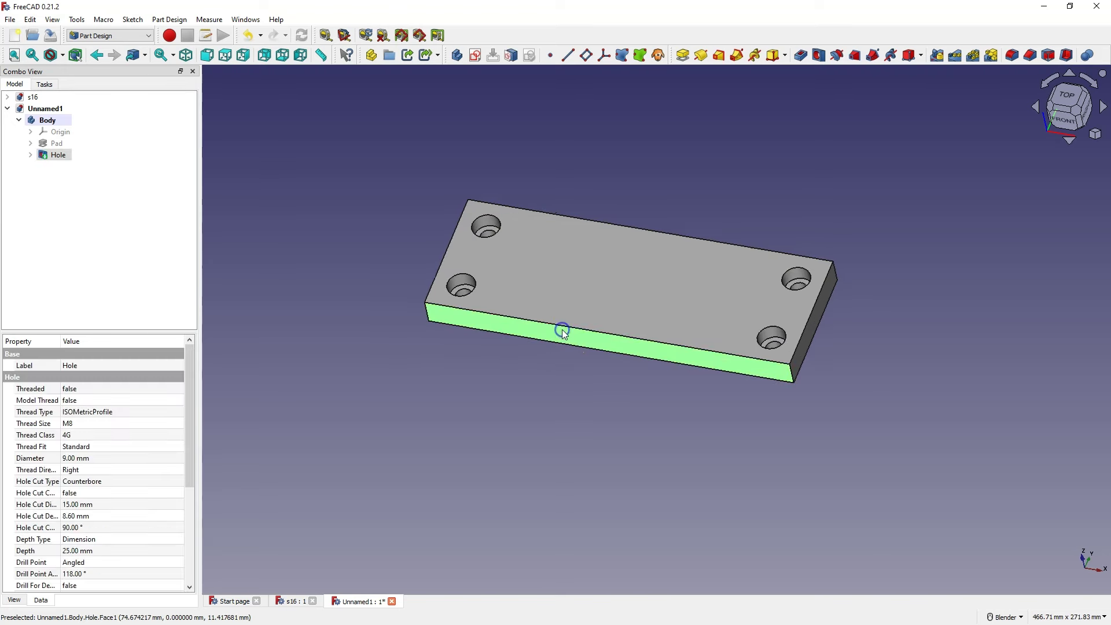
click(479, 56)
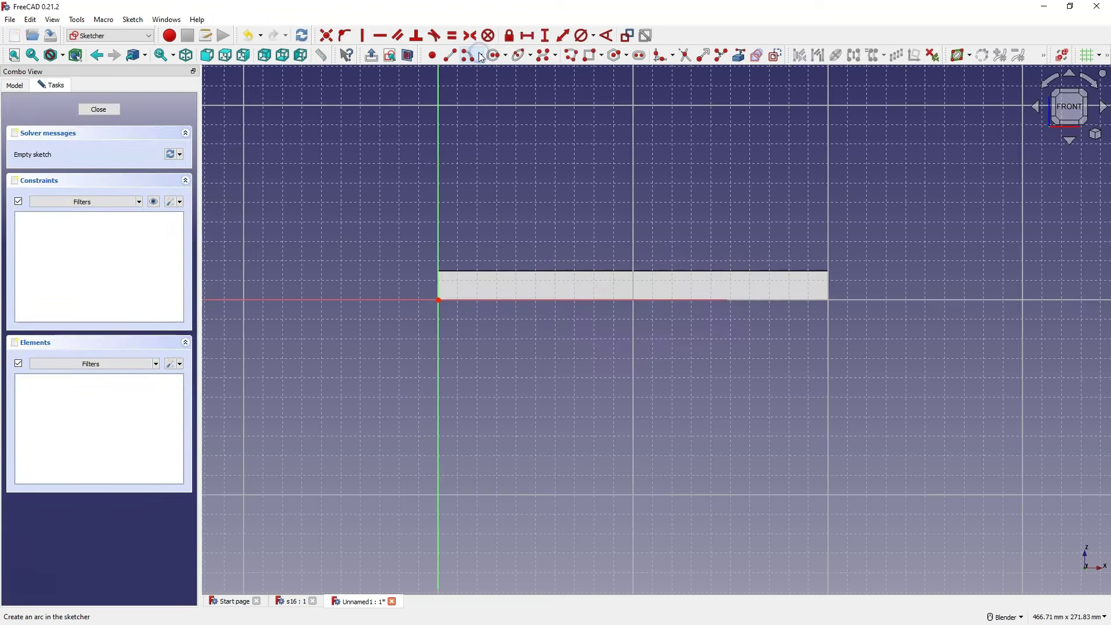
click(740, 55)
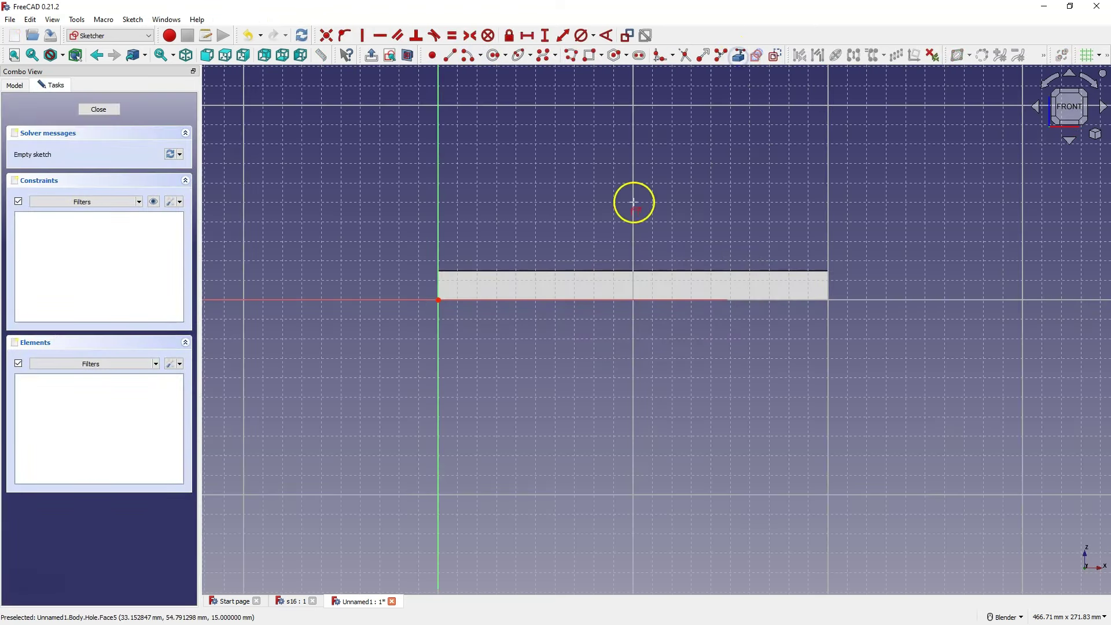
click(613, 271)
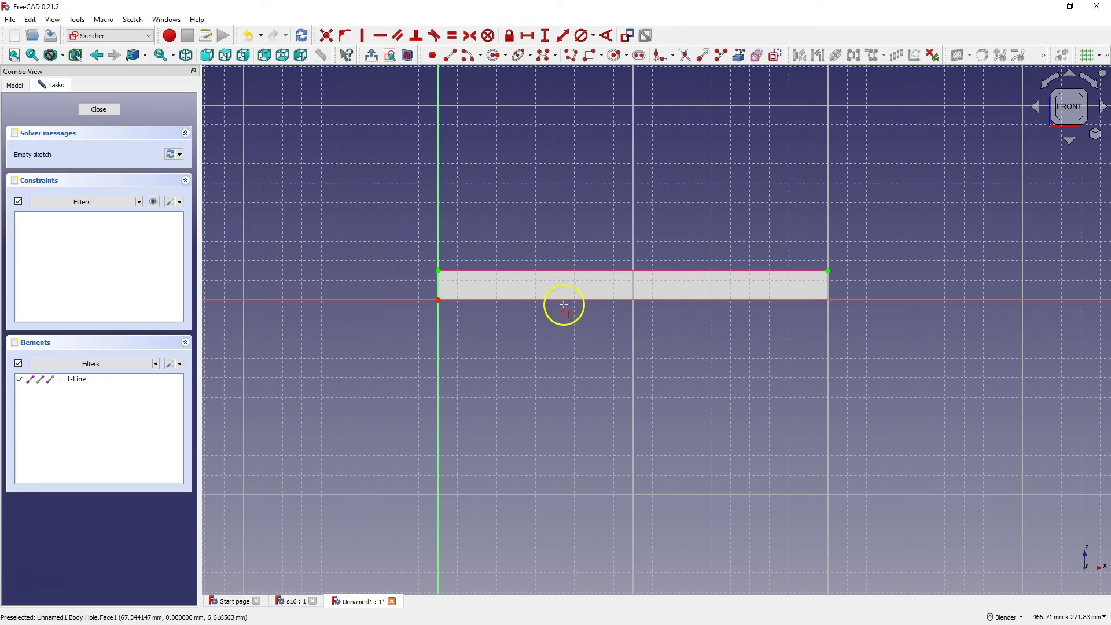
Draw a thin rectangle along the plate's top edge
click(589, 55)
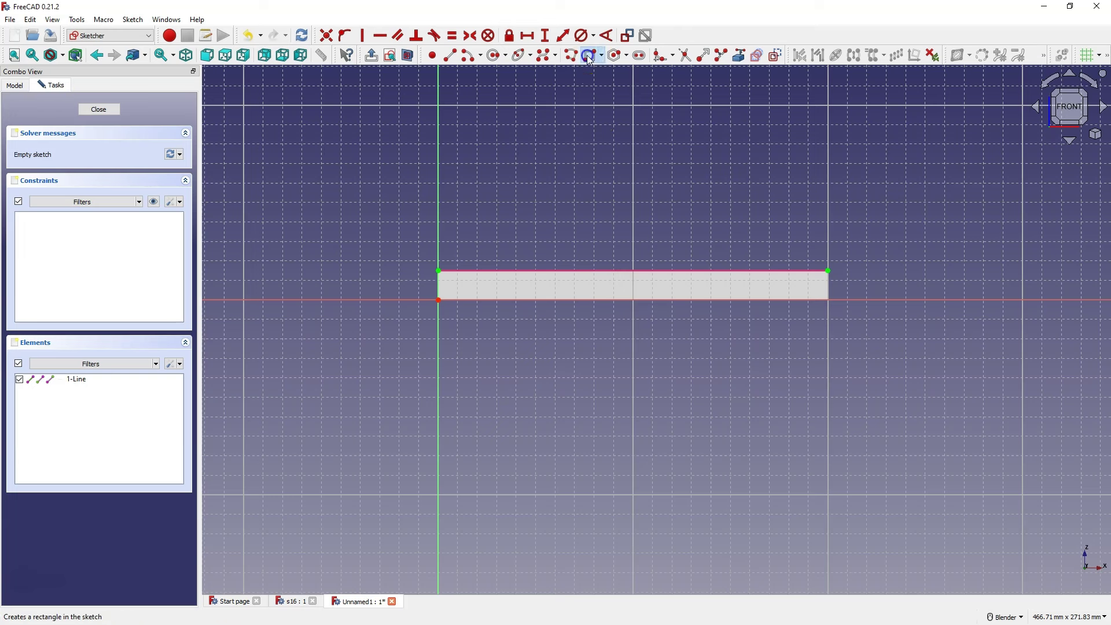
click(500, 273)
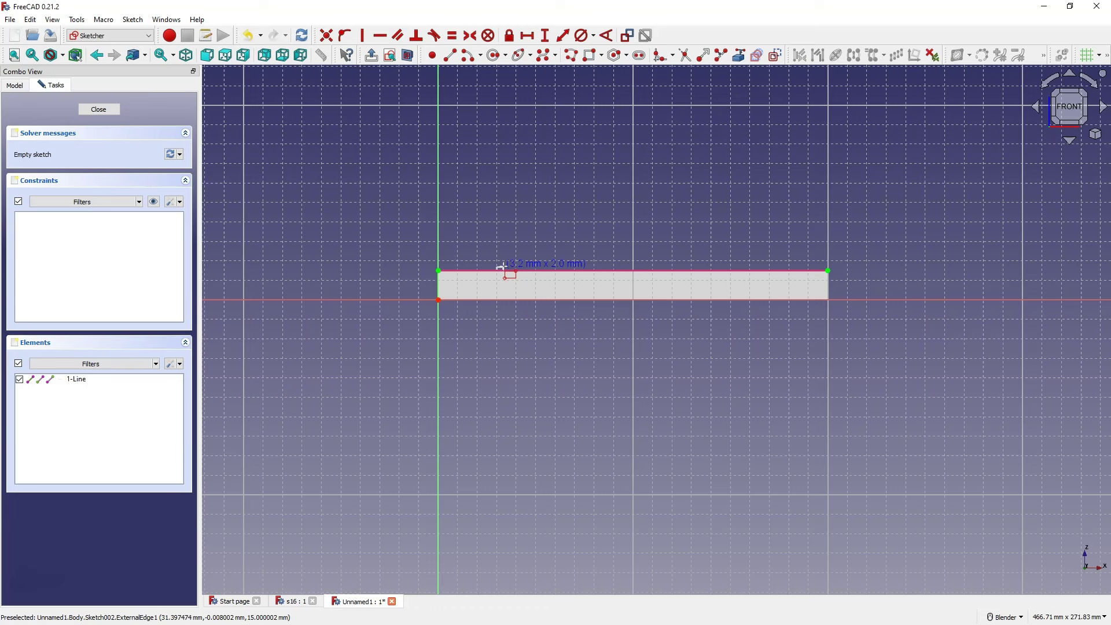
drag(501, 267, 773, 284)
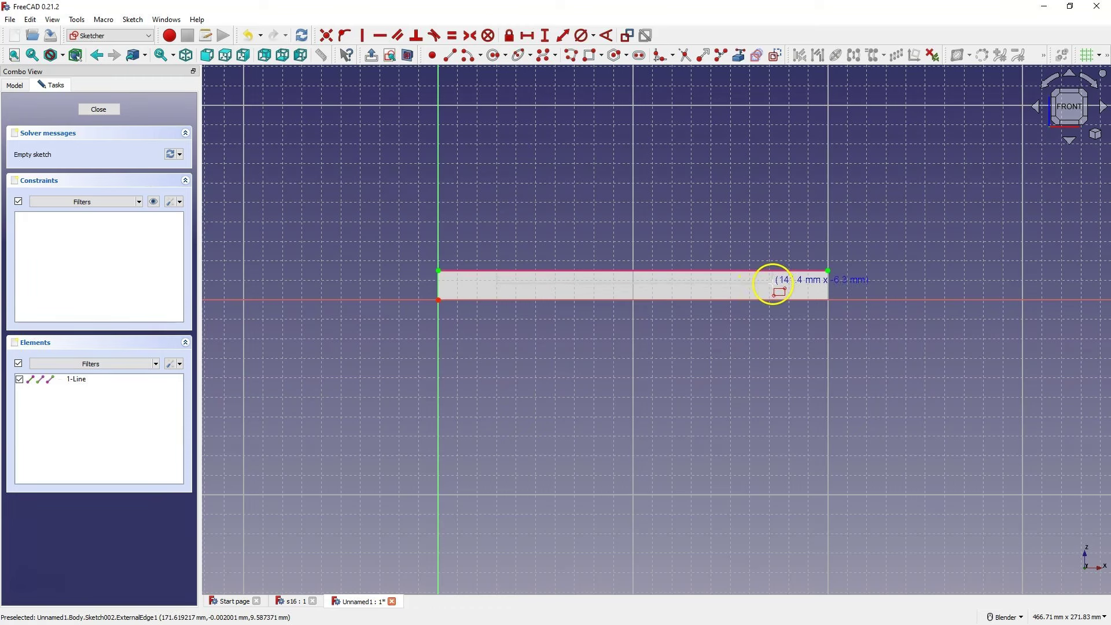
drag(773, 283, 770, 289)
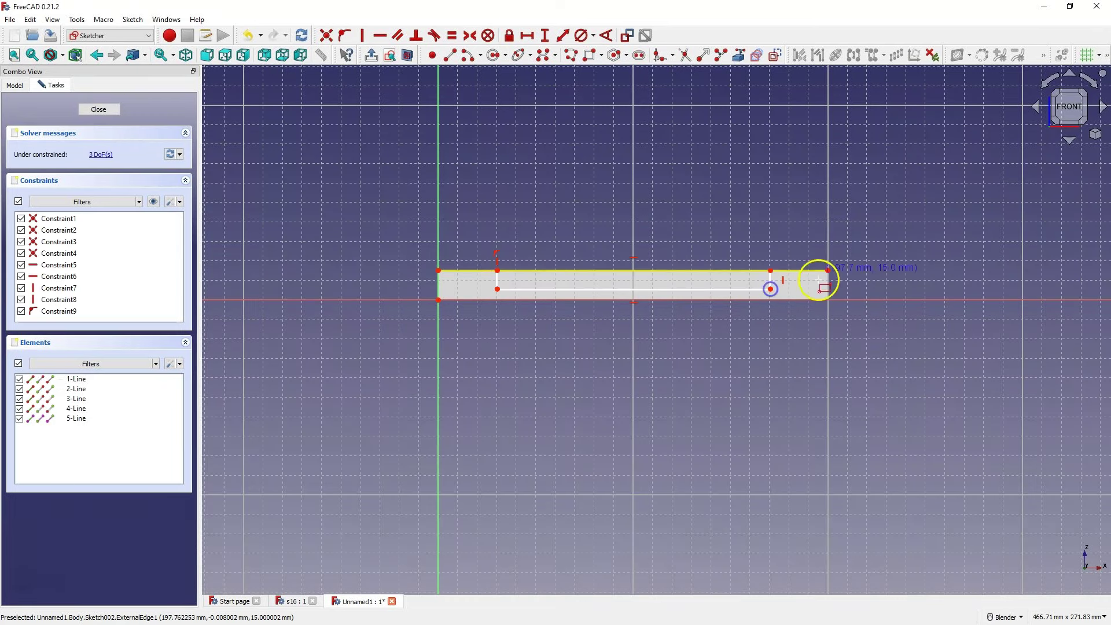
Dimension the rectangle 5 mm high and 140 mm long
click(545, 38)
click(770, 282)
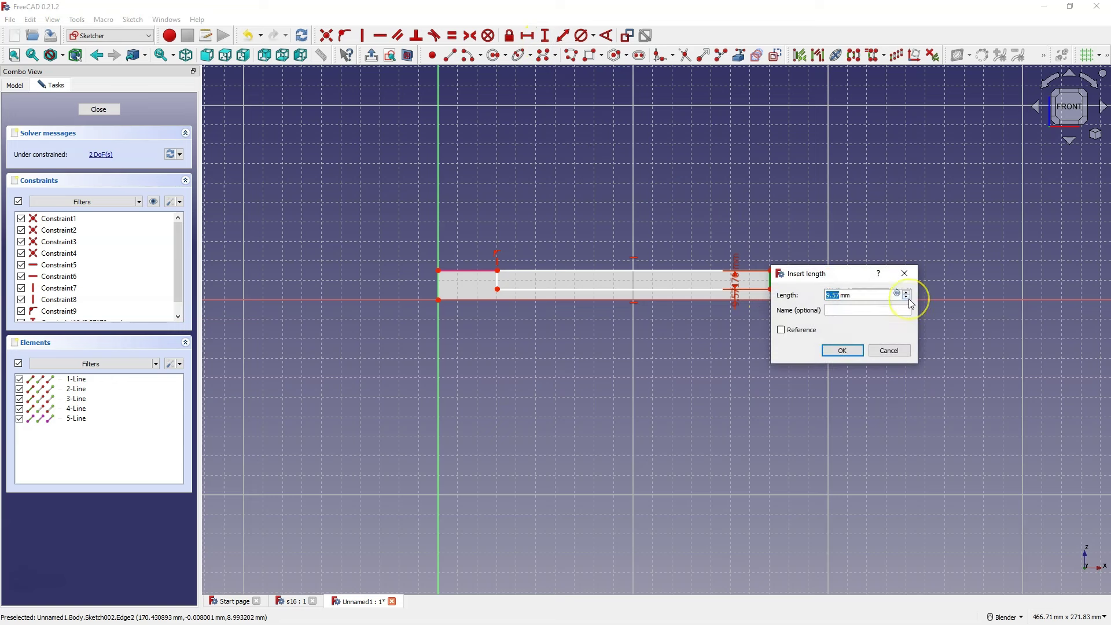
key(Return)
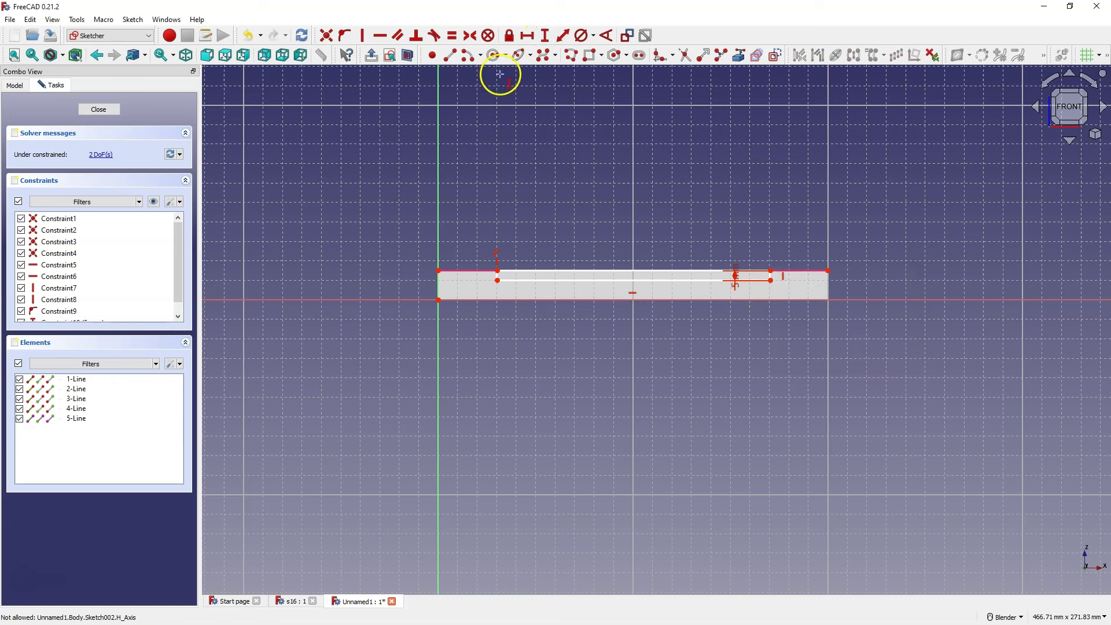
click(530, 38)
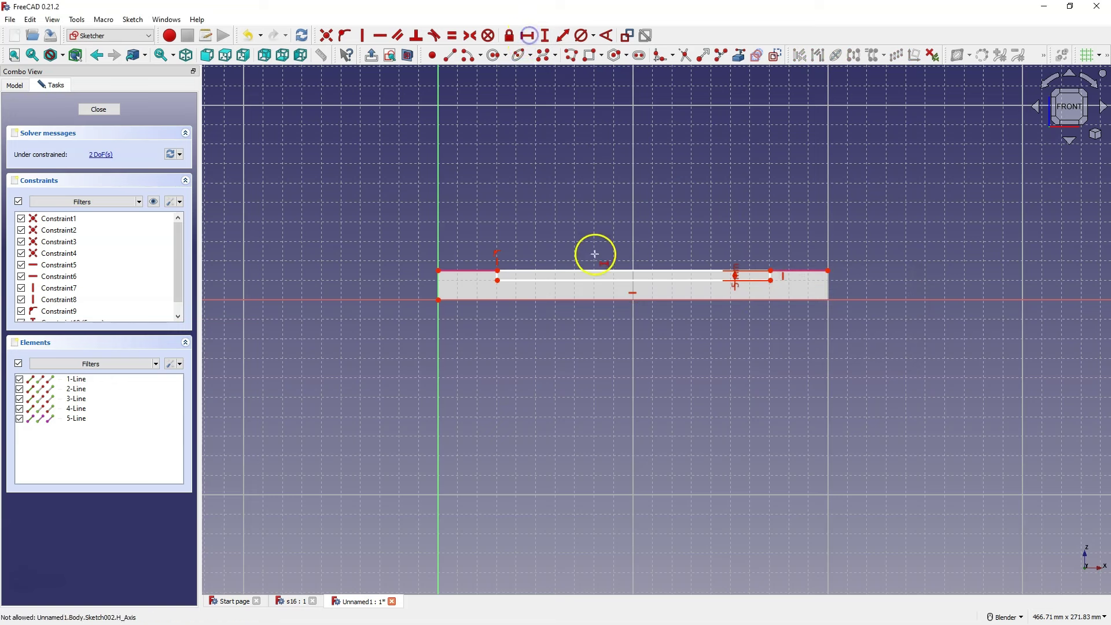
click(610, 270)
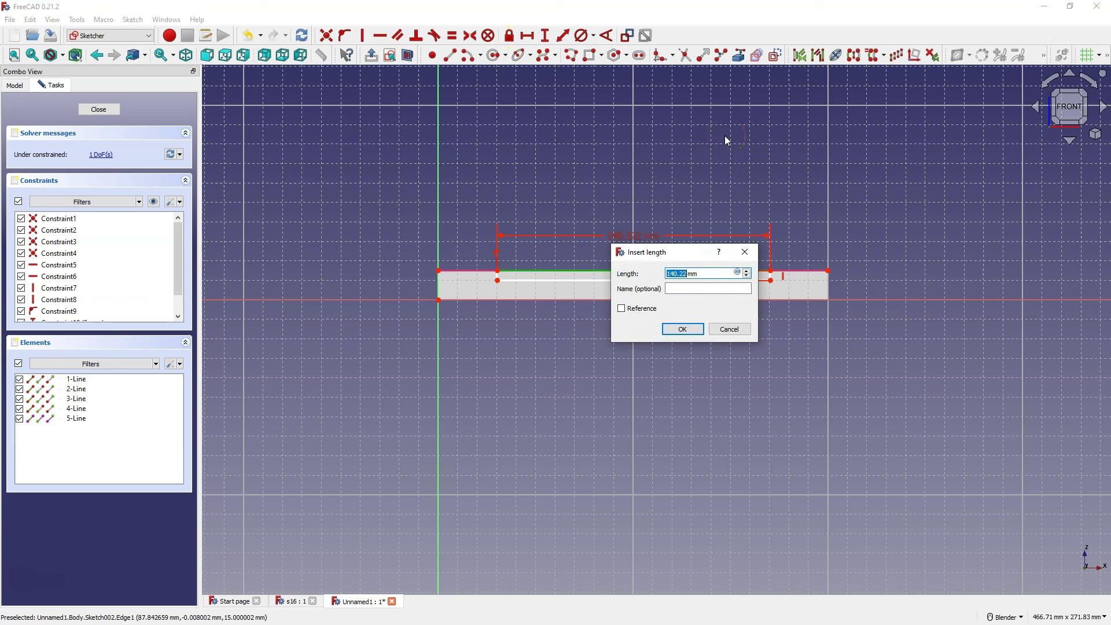
text(140)
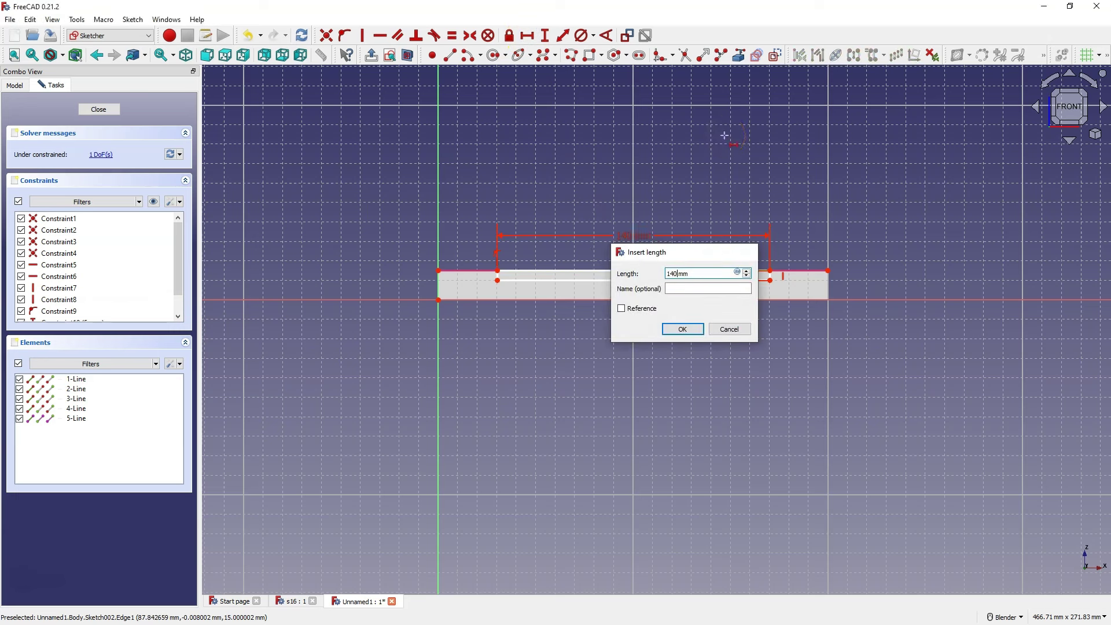
key(Return)
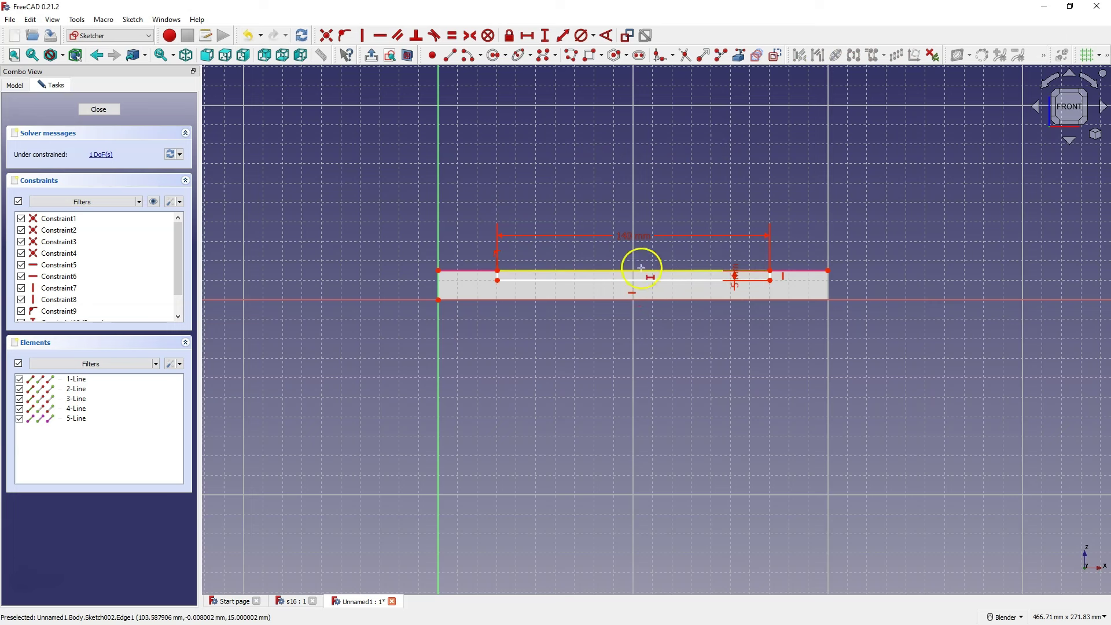
Add a vertical construction centre line and make it equal to a selected line
click(449, 55)
click(633, 251)
click(634, 338)
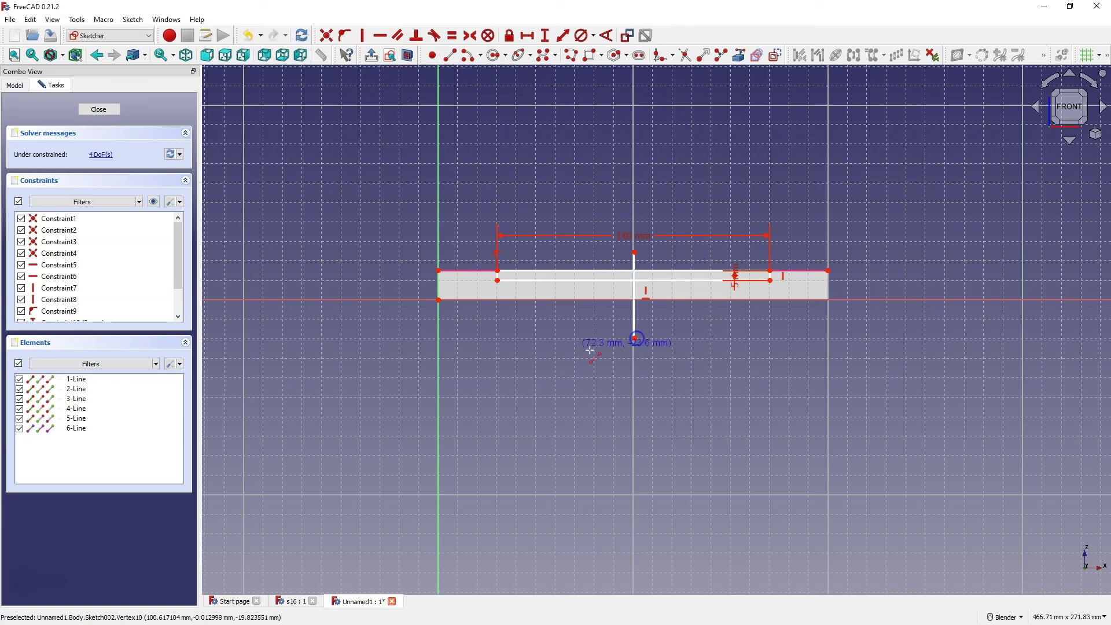
right_click(596, 313)
click(634, 328)
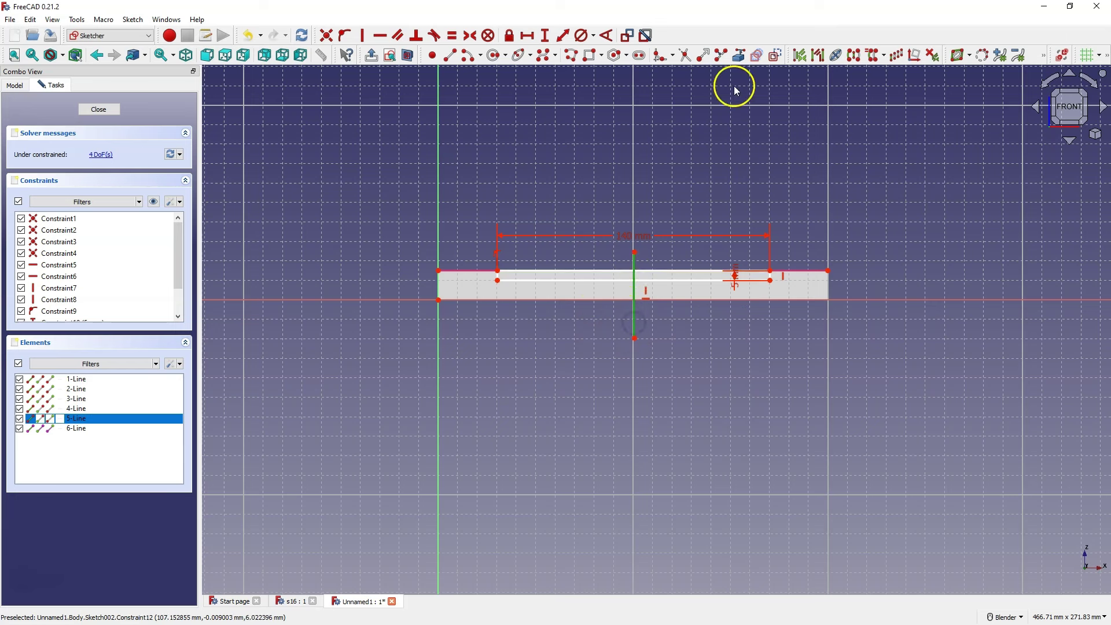
click(774, 55)
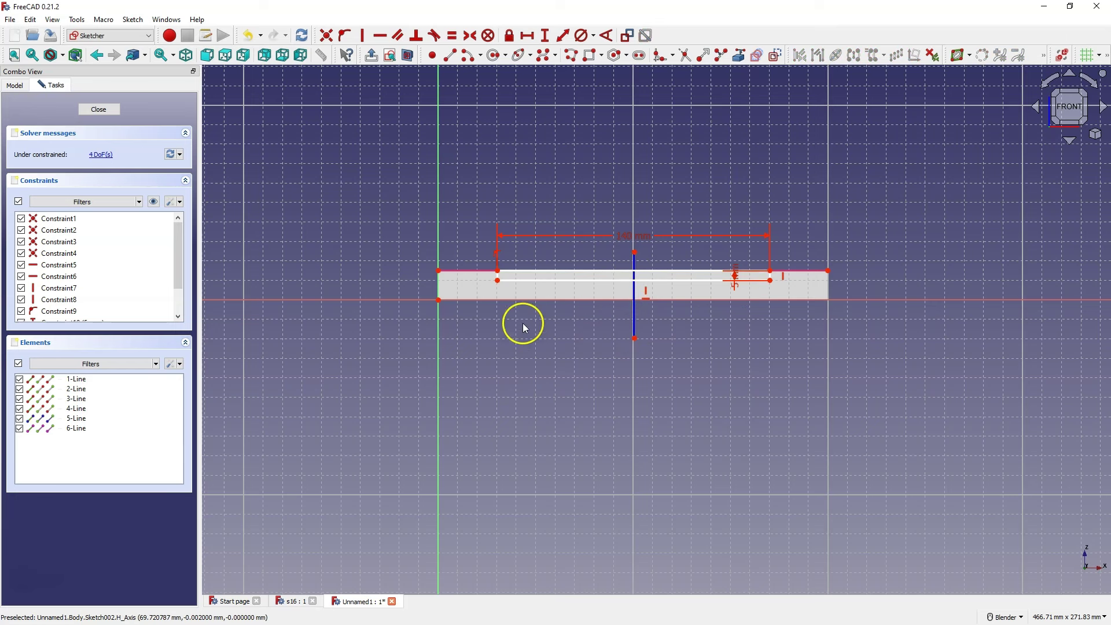
click(438, 281)
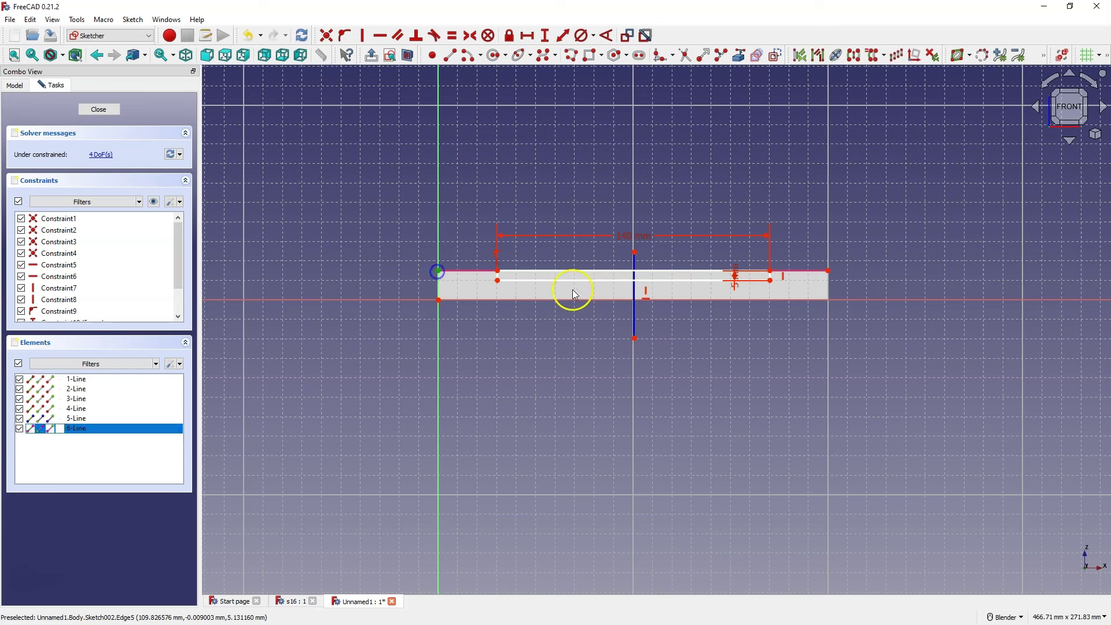
click(635, 315)
click(452, 36)
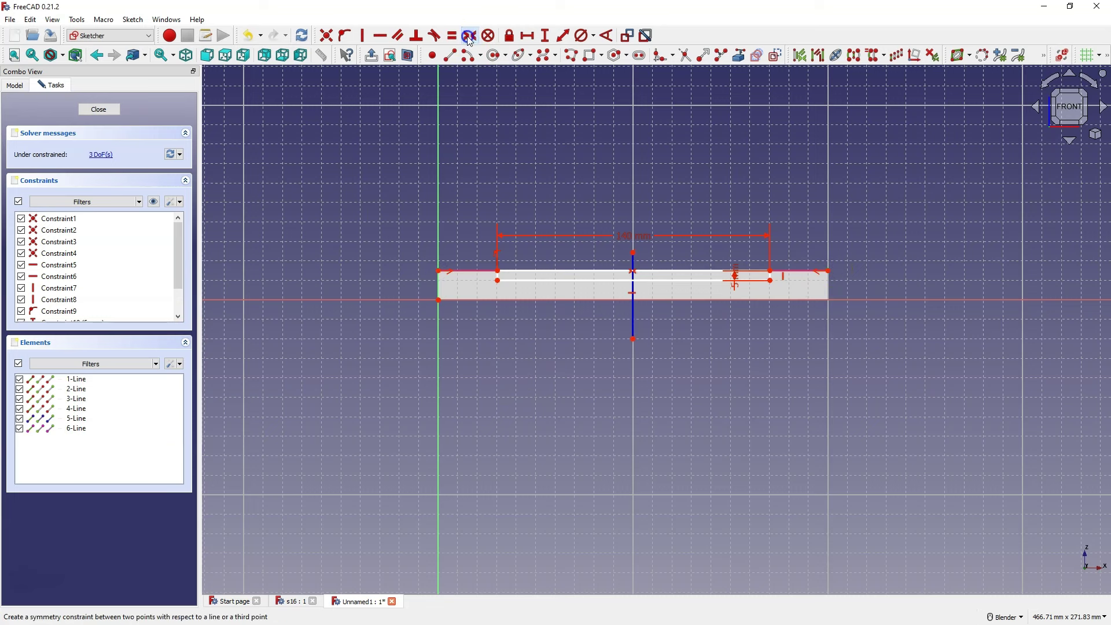
Centre the rectangle's top corners symmetrically about the centre line and close the sketch
click(499, 272)
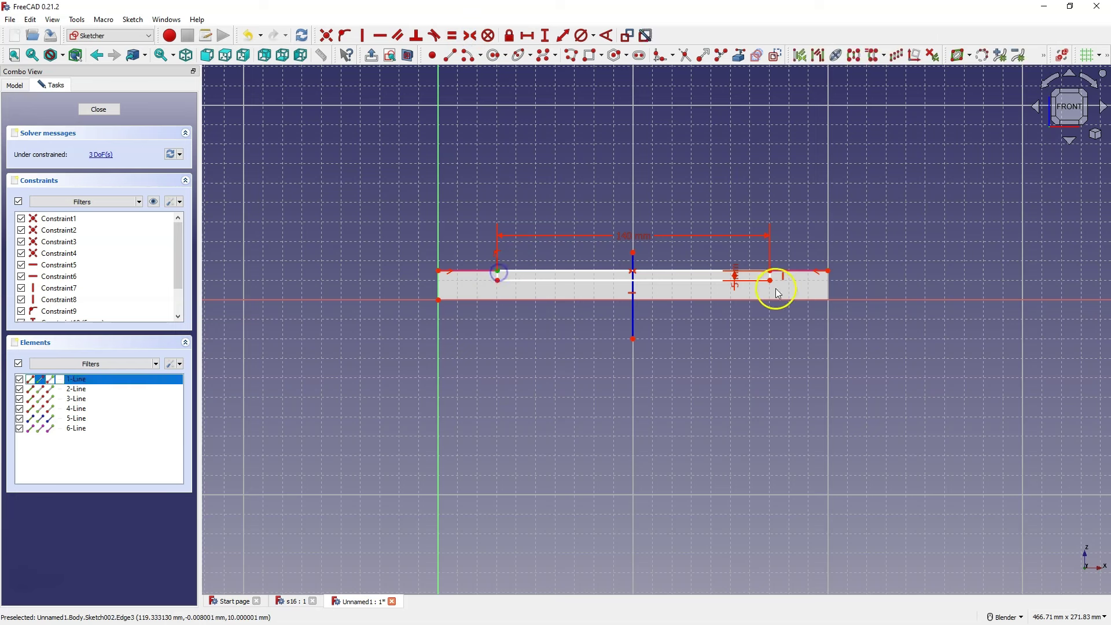
click(770, 272)
click(633, 315)
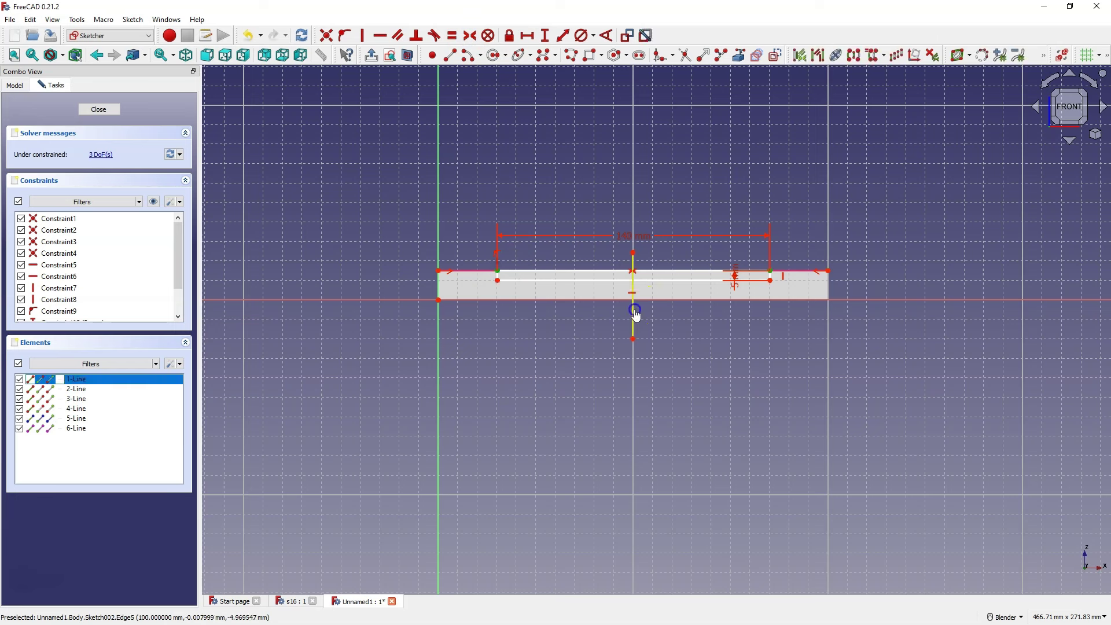
click(469, 38)
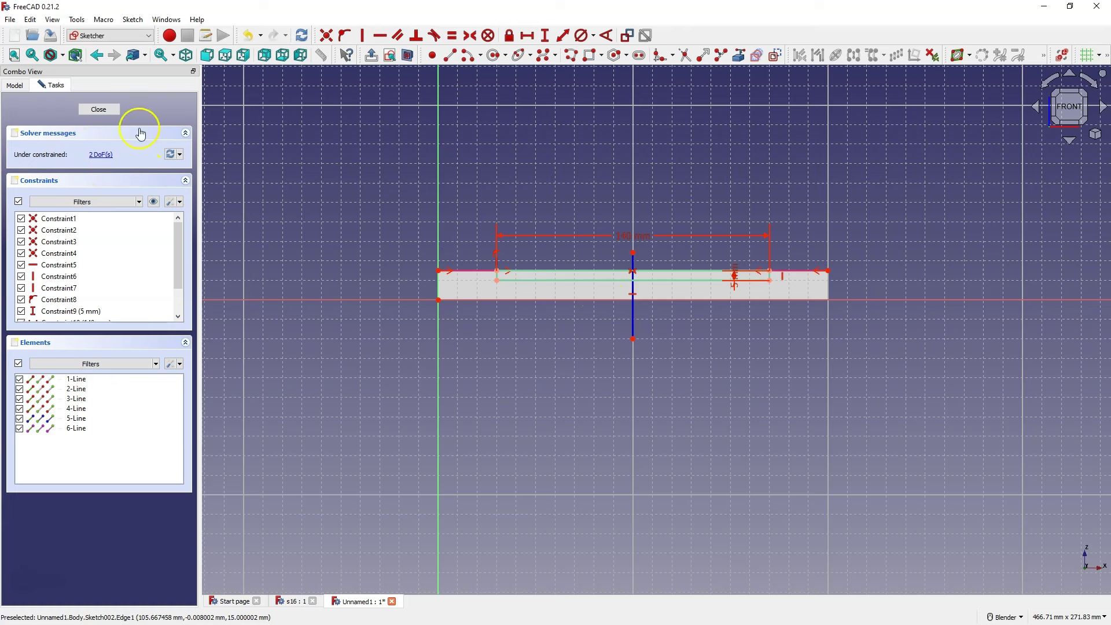
click(103, 110)
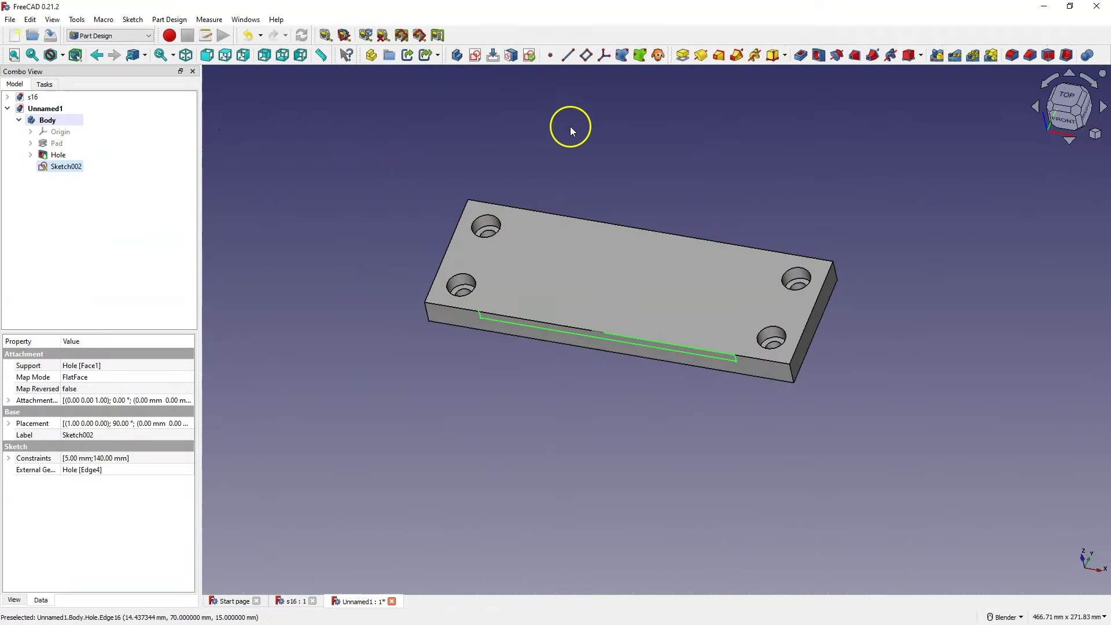
Pocket Sketch002 through all into the plate
click(800, 55)
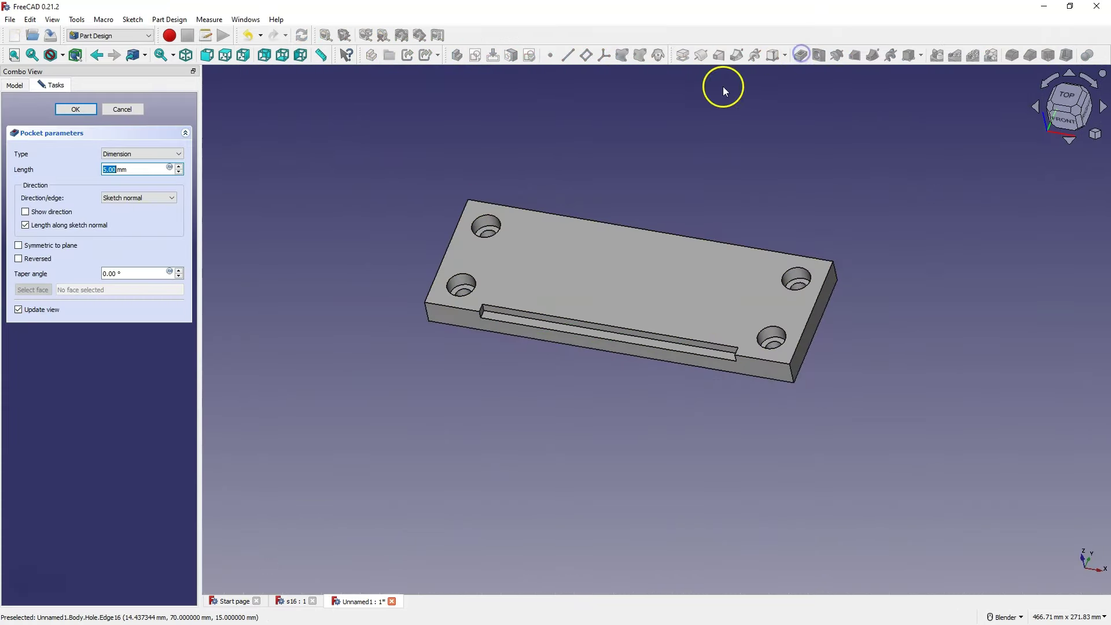
click(150, 154)
click(139, 165)
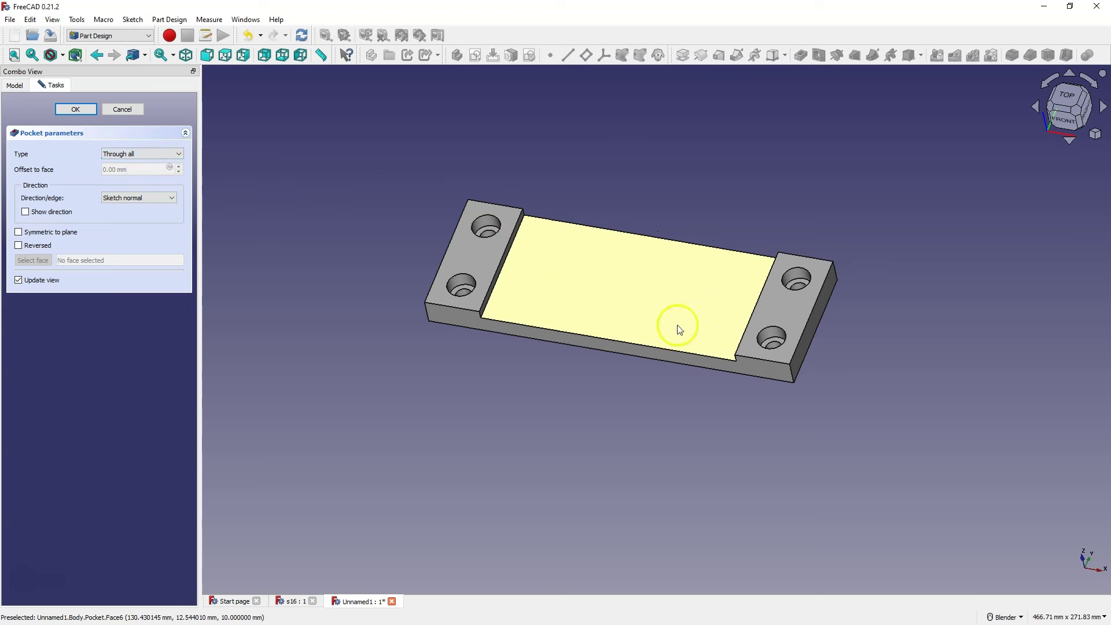
click(76, 109)
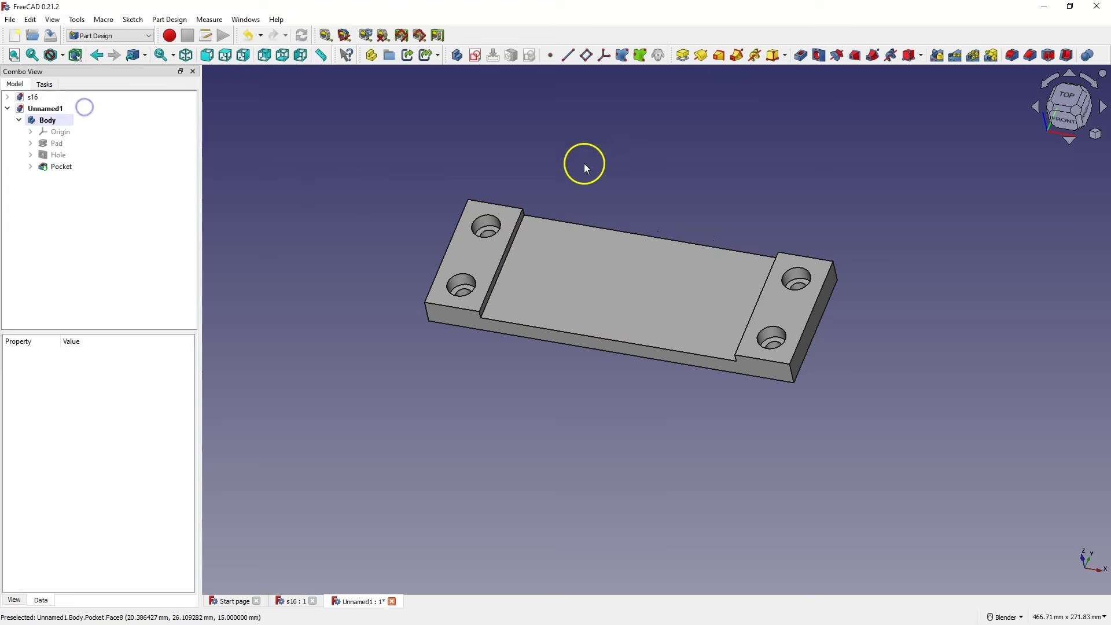
Check a lug face in the s16 reference, then select the plate's left end face in Unnamed1
click(305, 602)
click(732, 363)
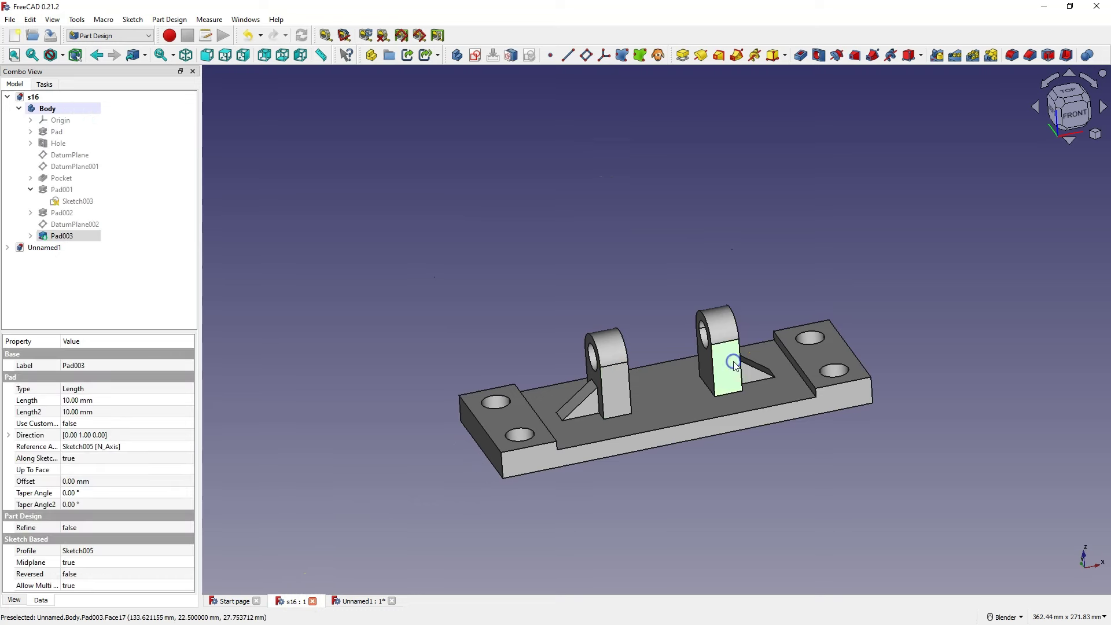
click(355, 602)
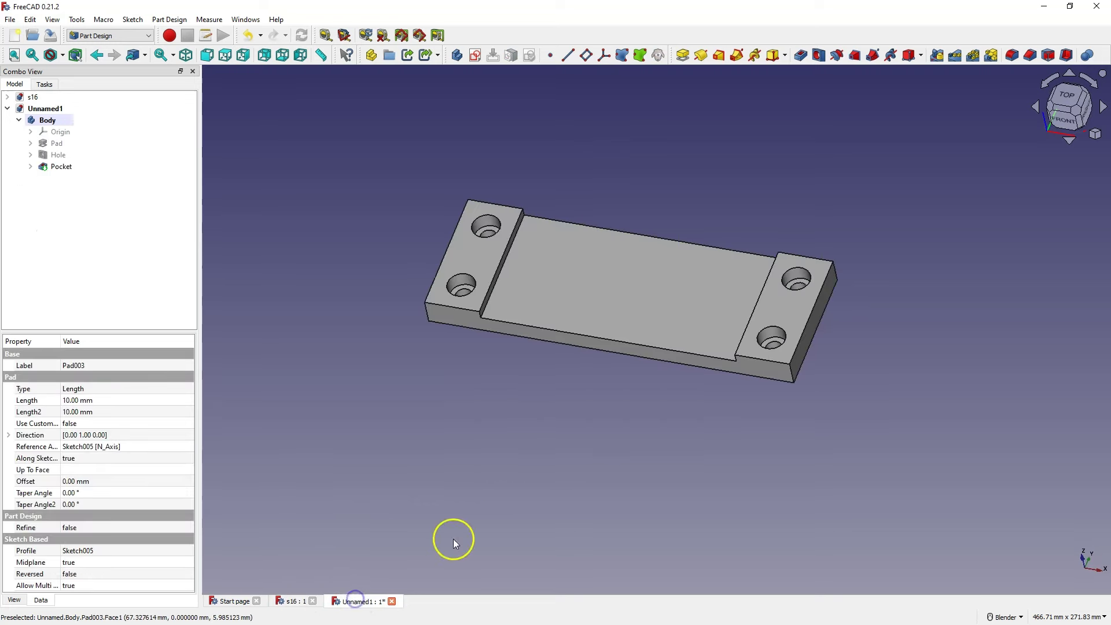
middle_drag(575, 330, 764, 427)
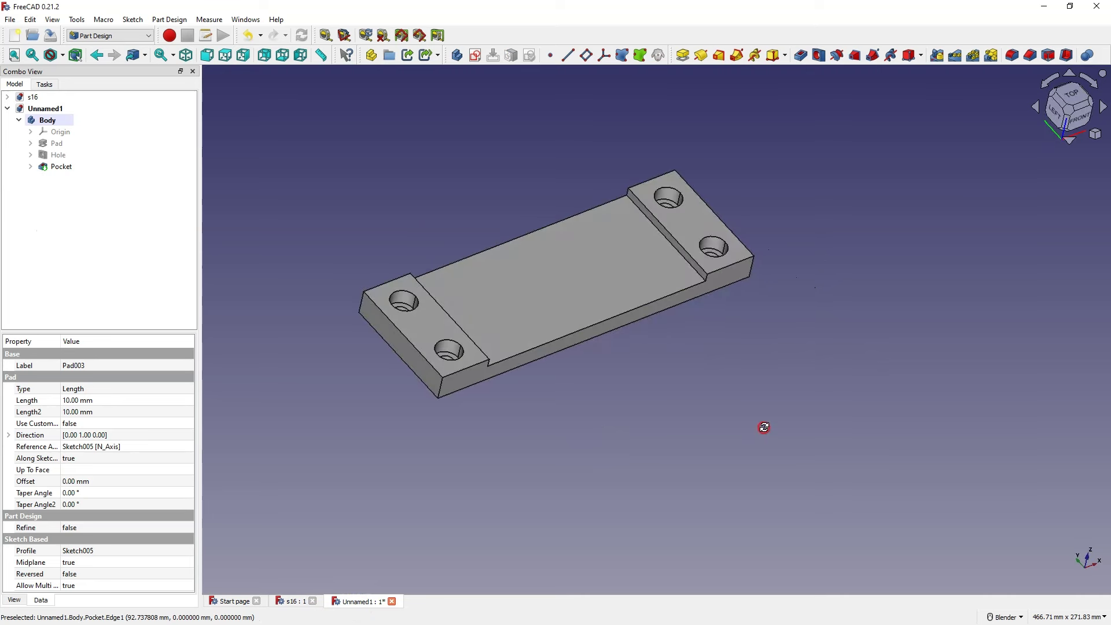
click(399, 350)
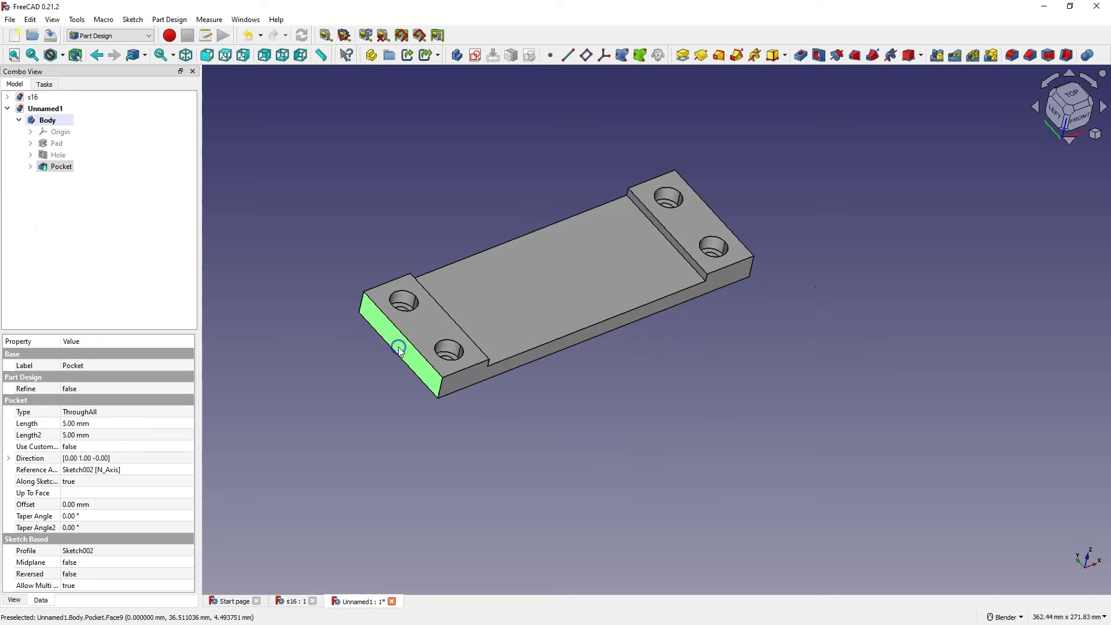
Confirm the first datum plane's placement
click(586, 56)
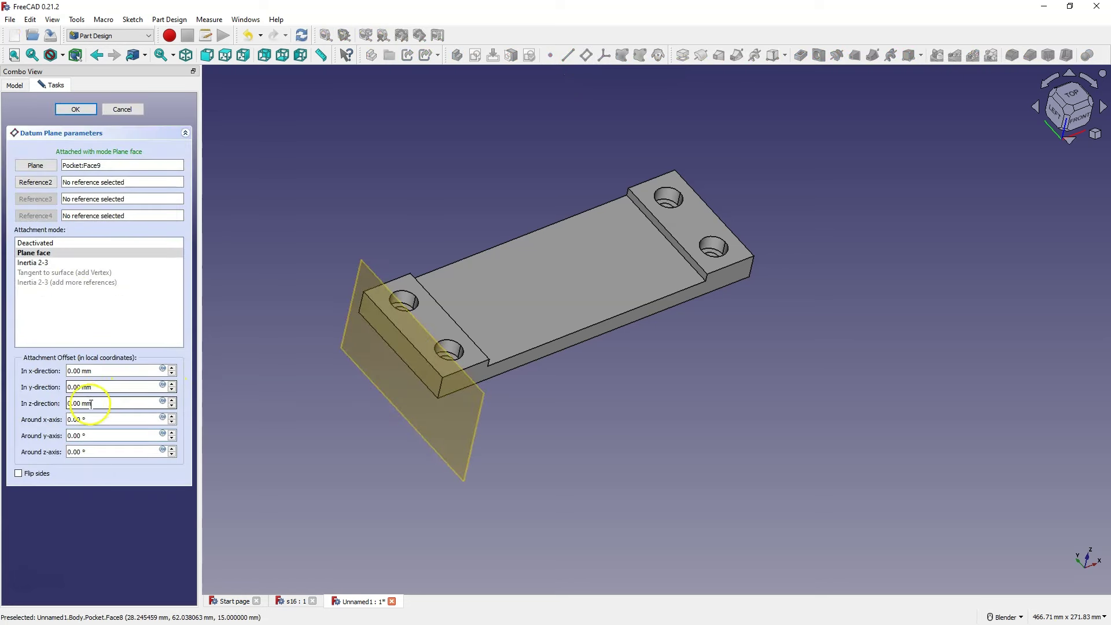
scroll(89, 404, down, 15)
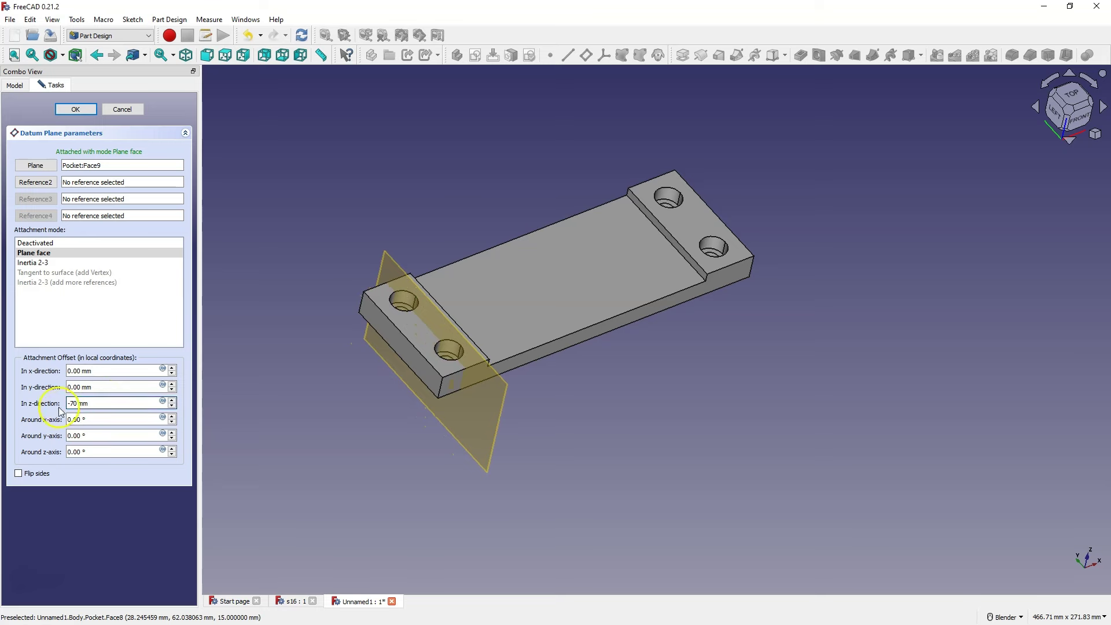
click(85, 109)
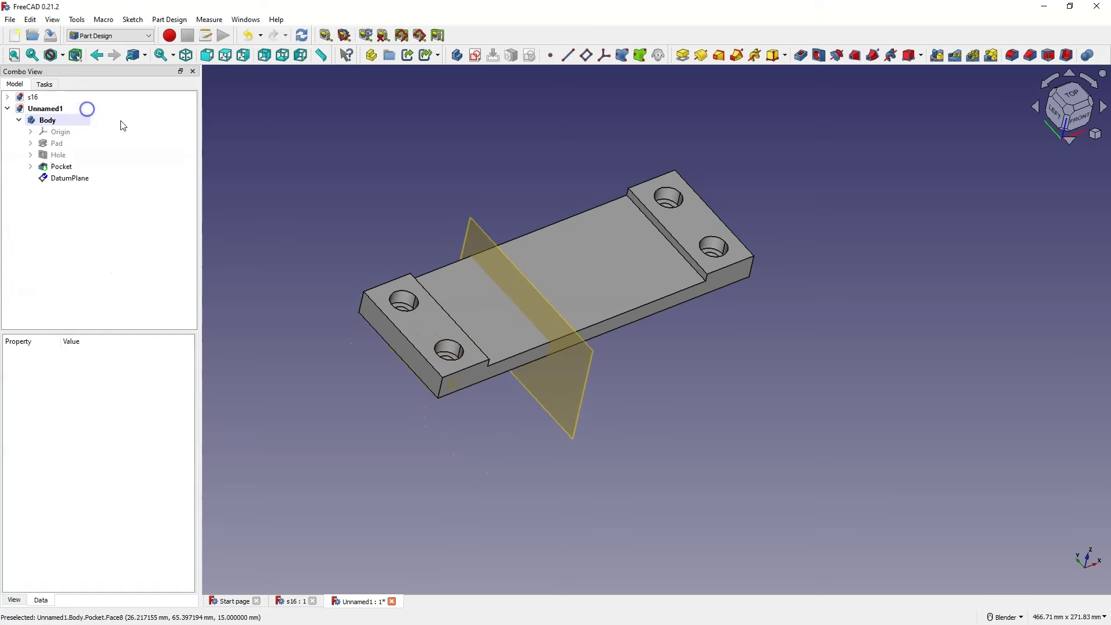
Attach DatumPlane001 to the plate's right end face with a -70 mm z-direction offset
middle_drag(675, 387, 515, 363)
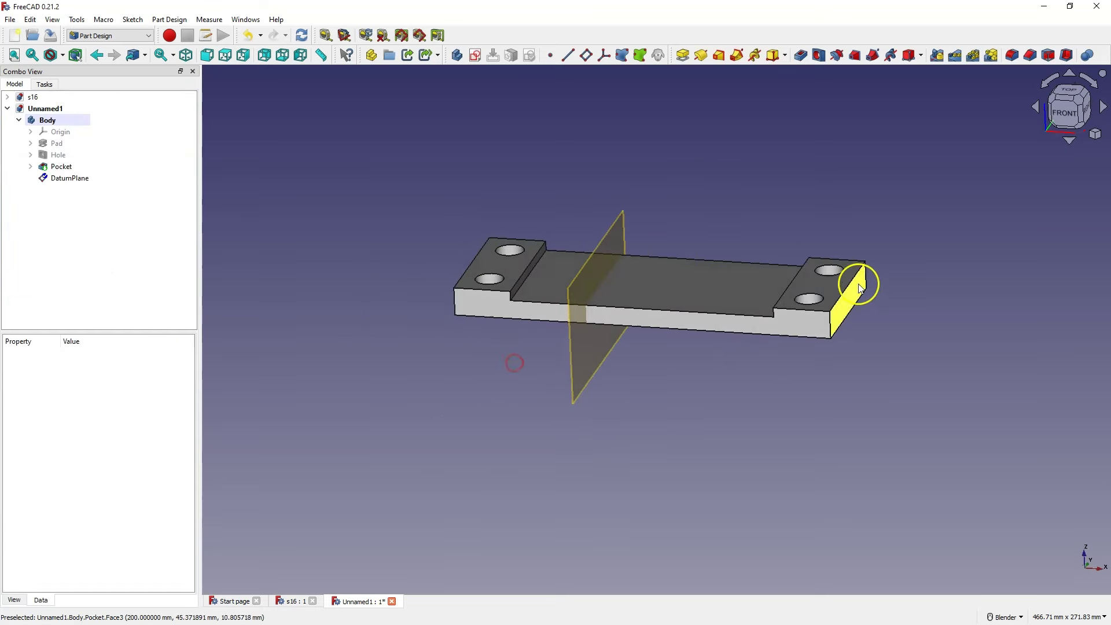
click(859, 288)
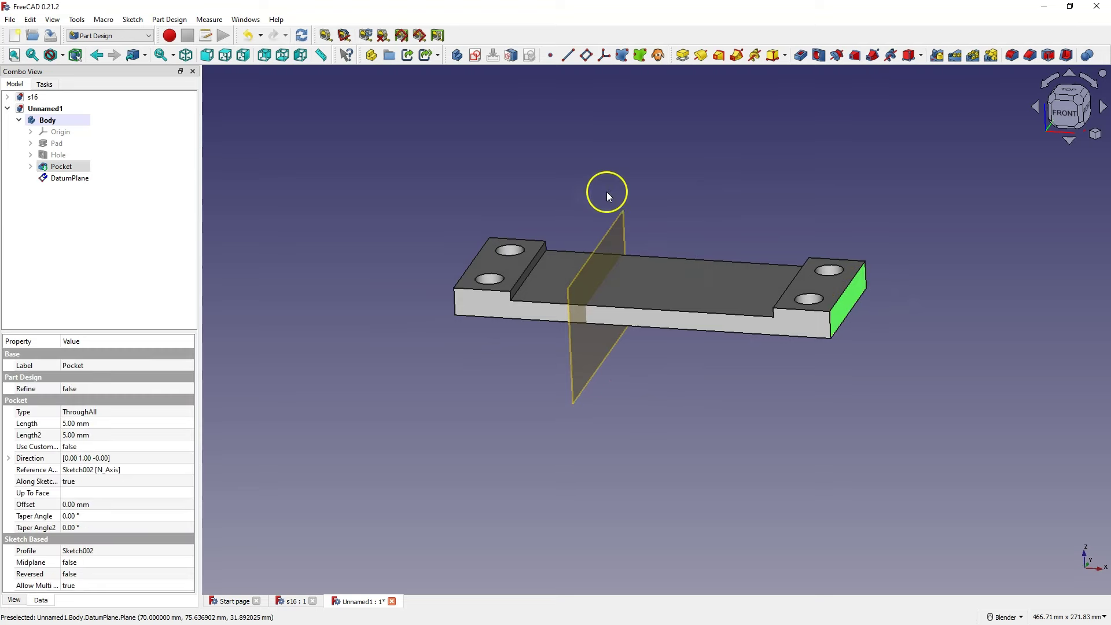
click(586, 55)
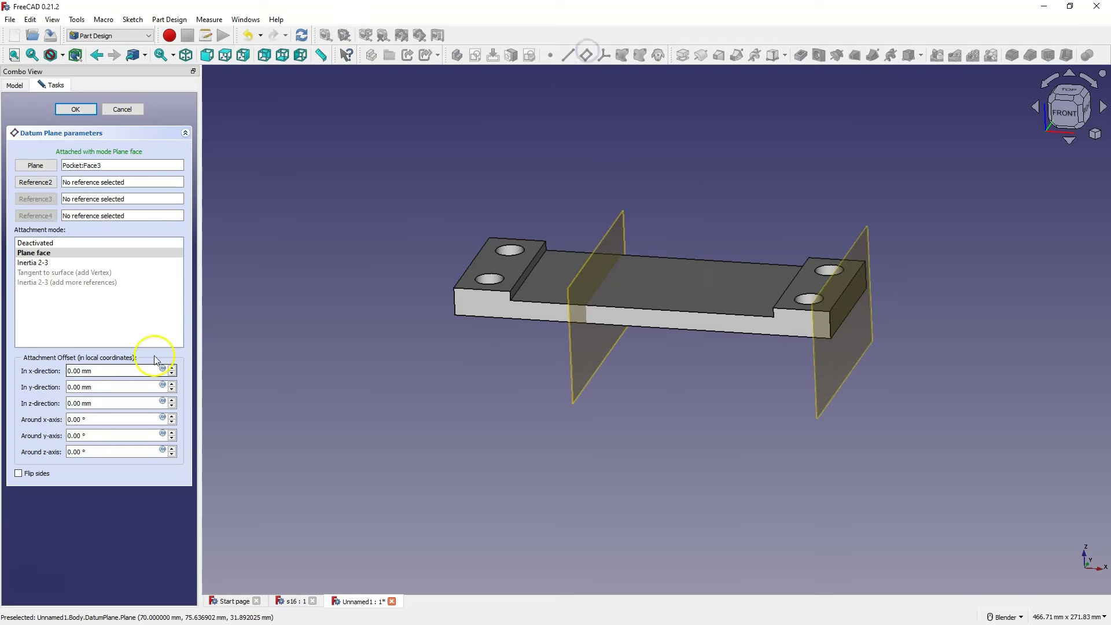
scroll(85, 404, down, 6)
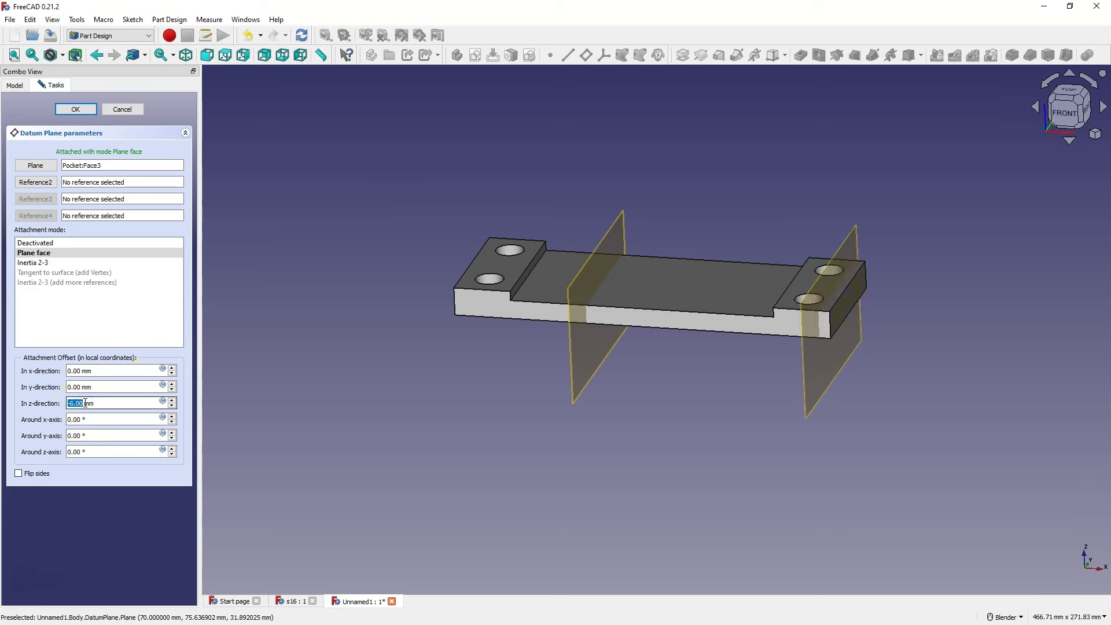
text(-)
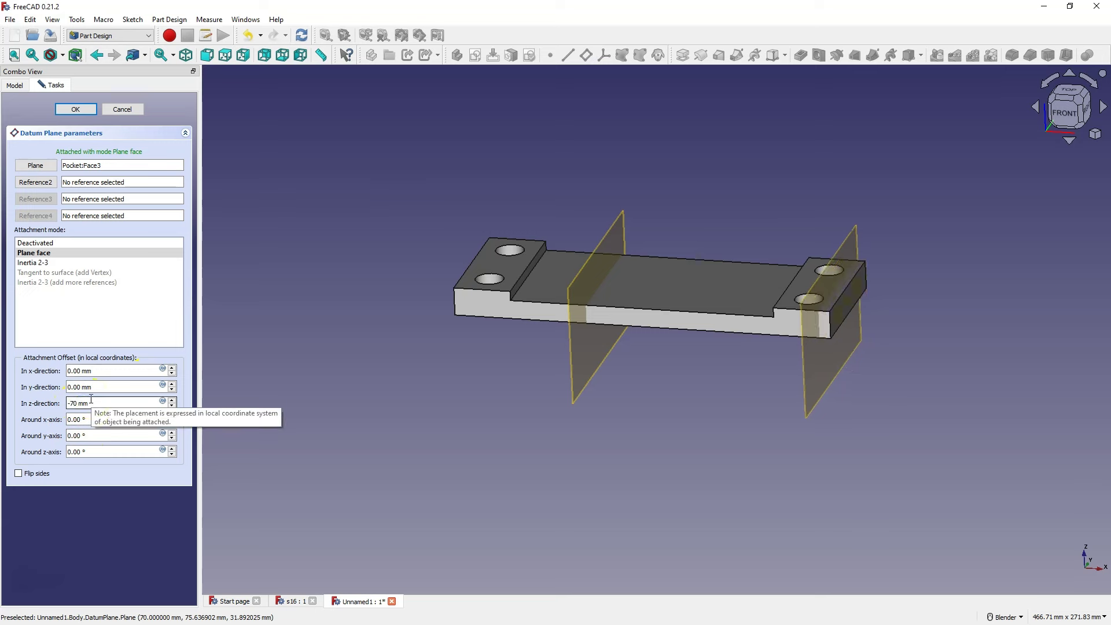
text(70)
click(75, 112)
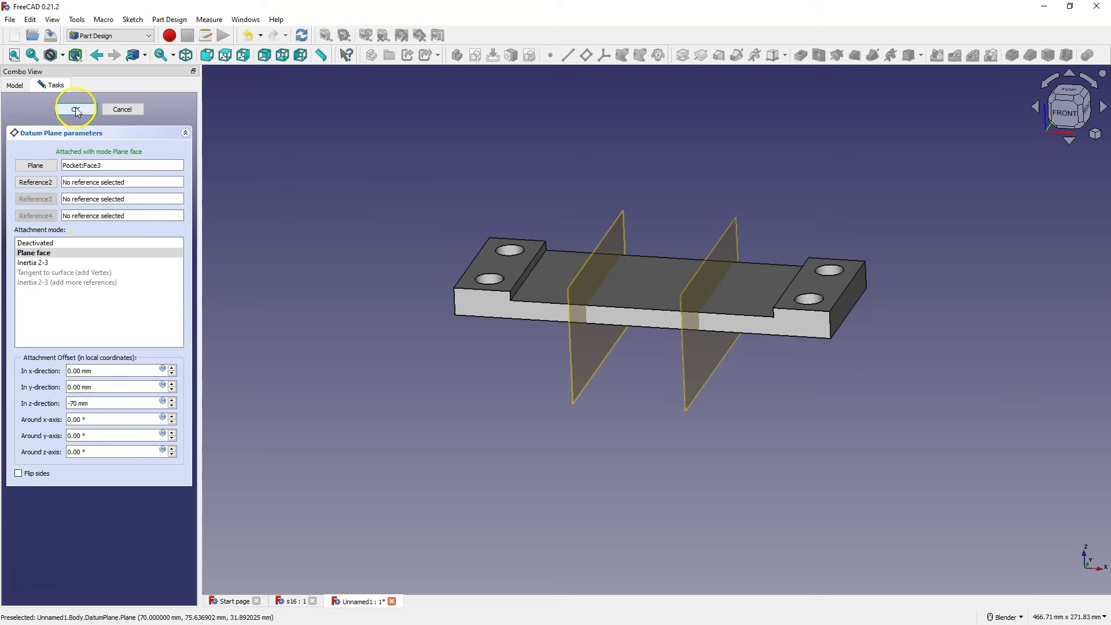
middle_drag(397, 449, 529, 448)
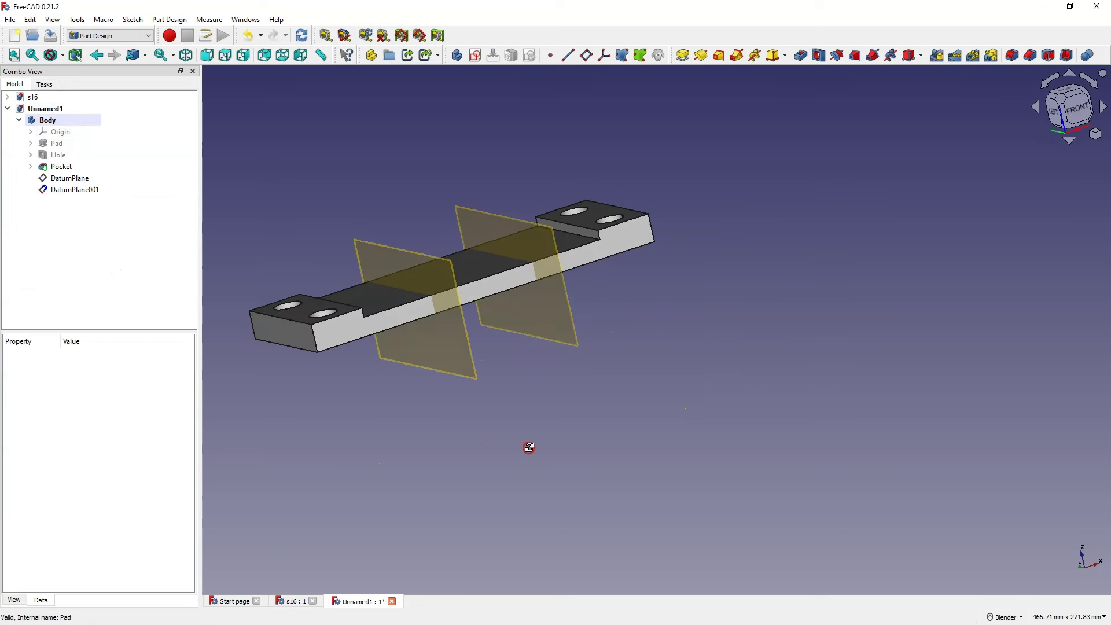
Create Sketch003 on the first datum plane and show its section view
click(388, 262)
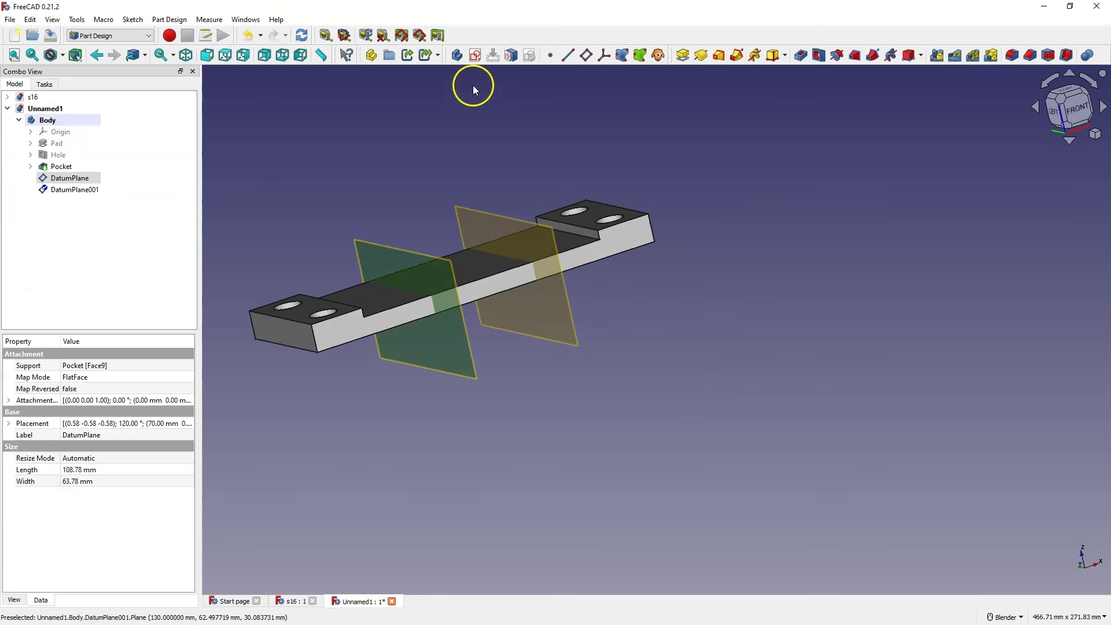
click(475, 58)
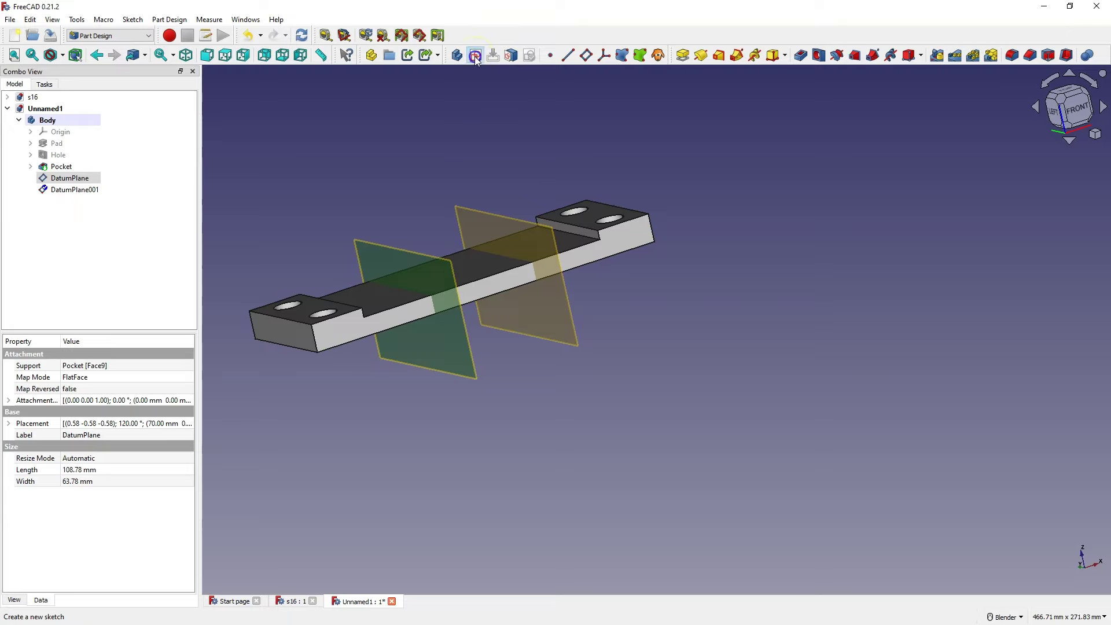
scroll(602, 331, down, 2)
scroll(292, 278, up, 5)
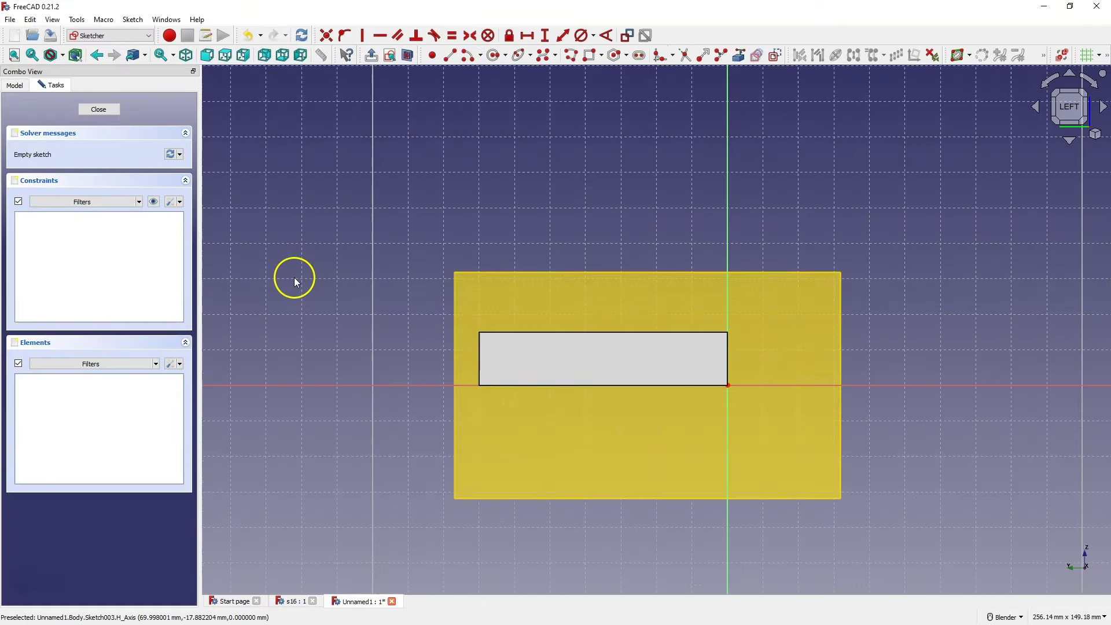
click(133, 19)
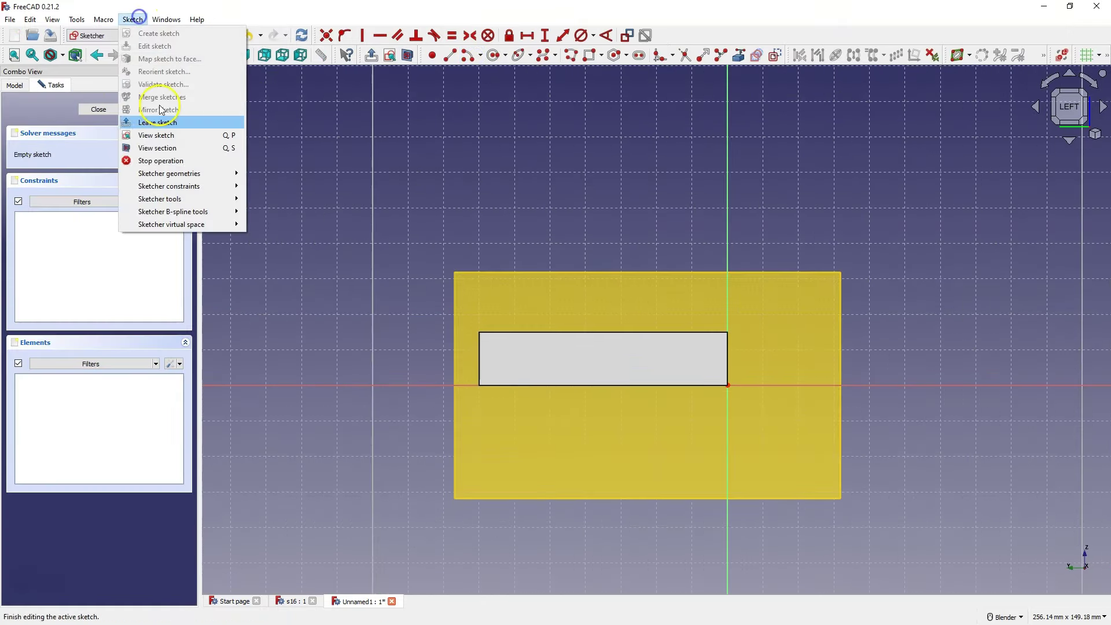
click(173, 150)
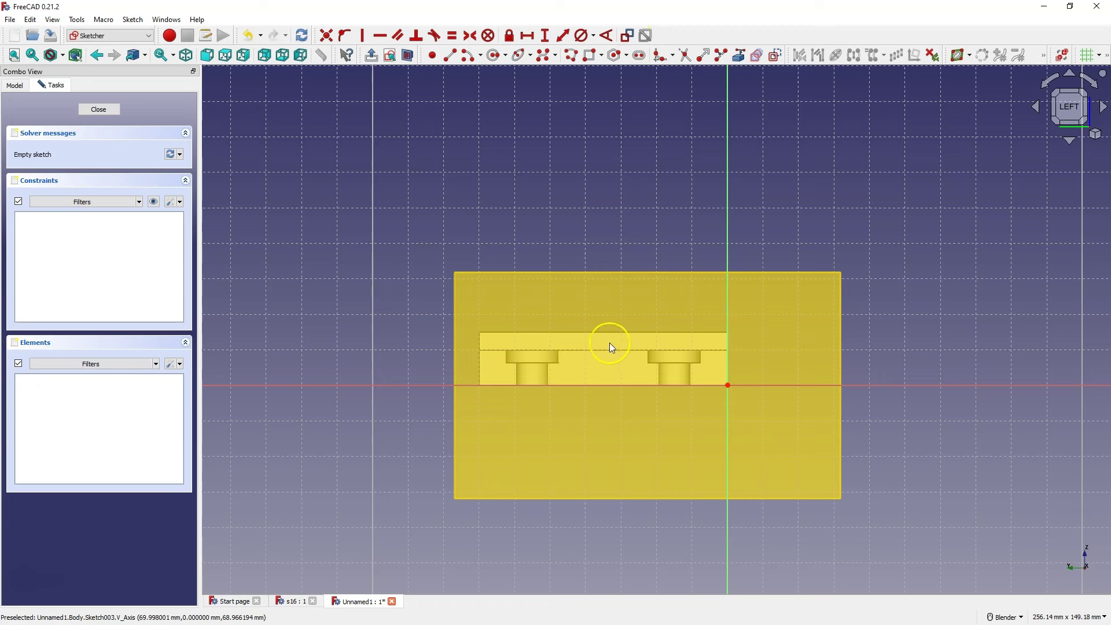
click(738, 55)
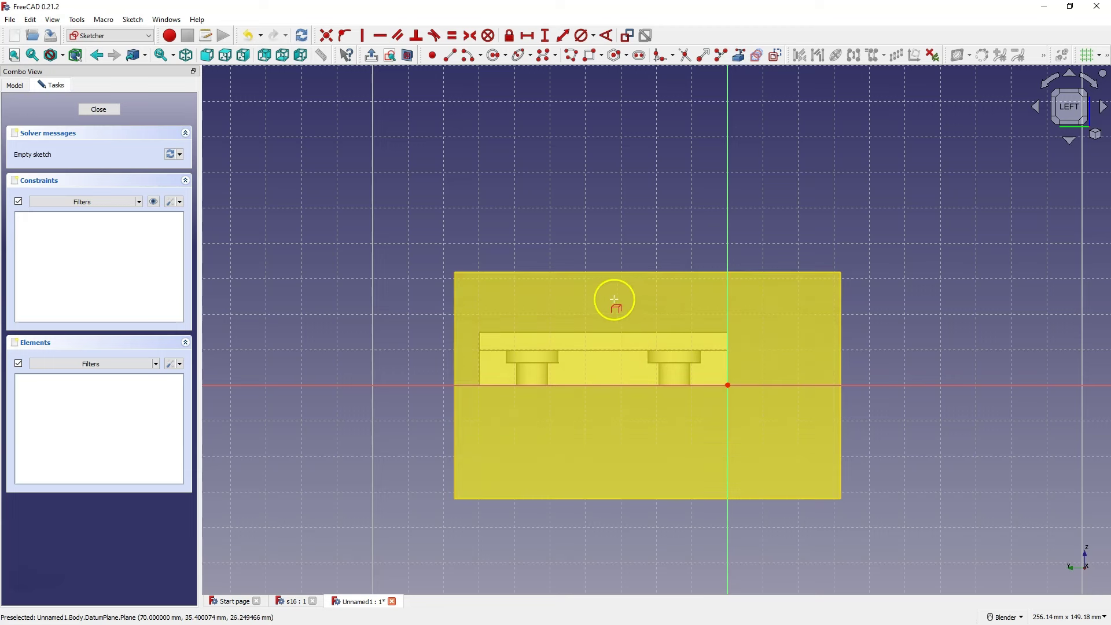
right_click(516, 201)
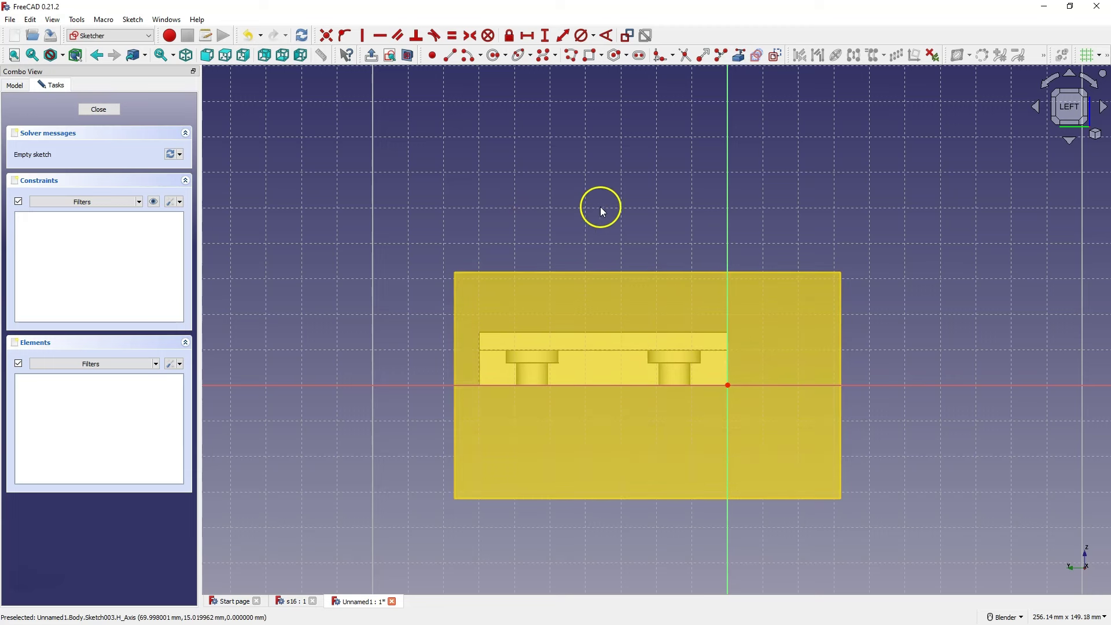
Hide DatumPlane and DatumPlane001 from the model tree
click(15, 86)
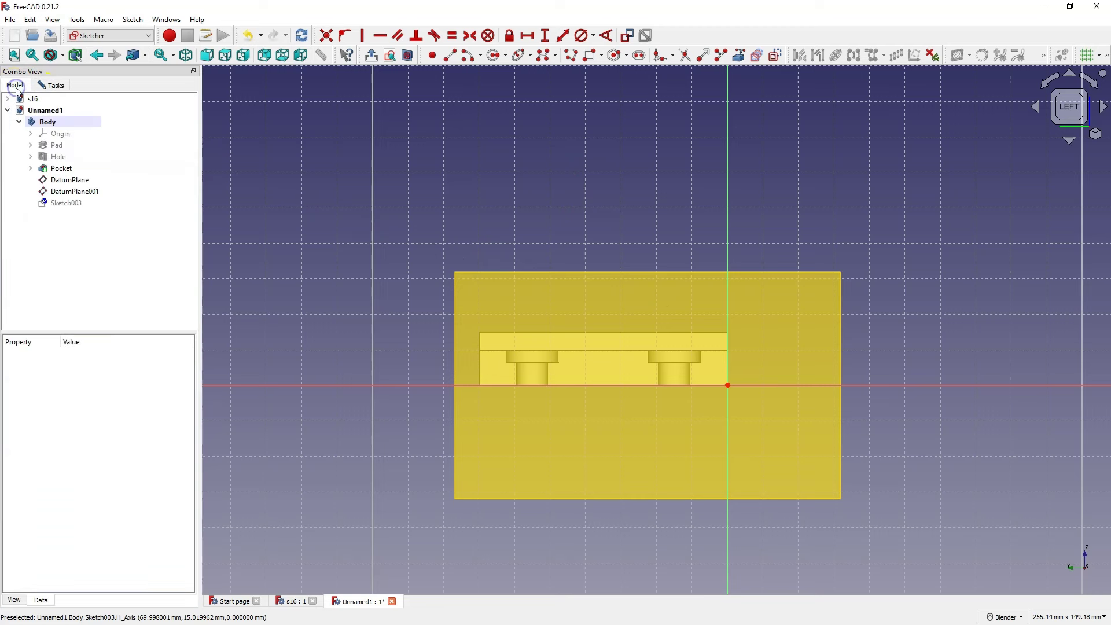
click(60, 181)
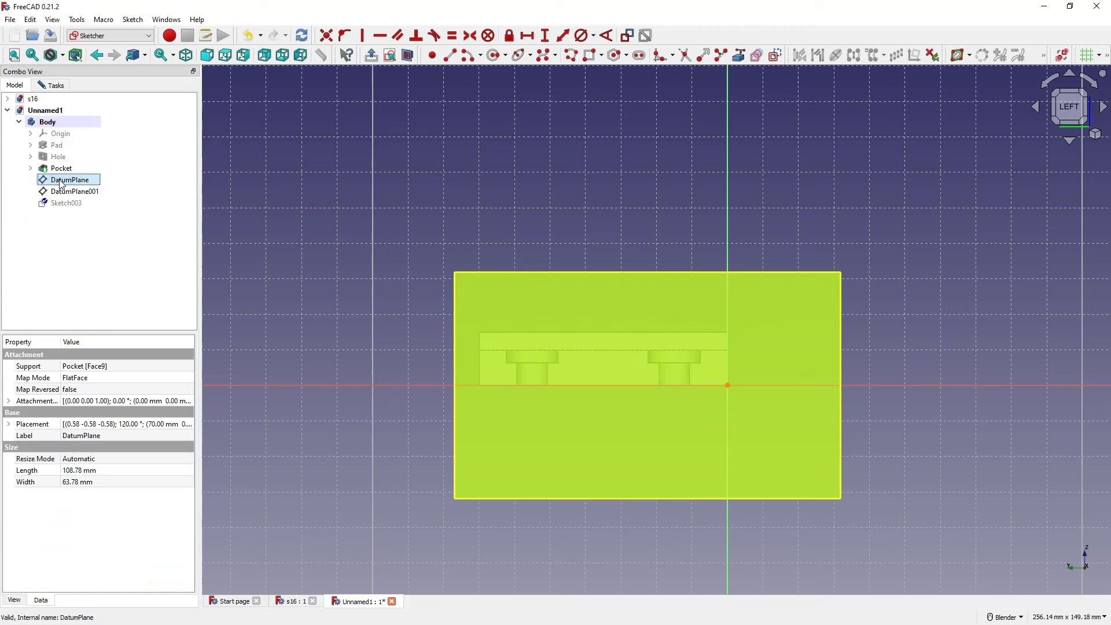
click(127, 220)
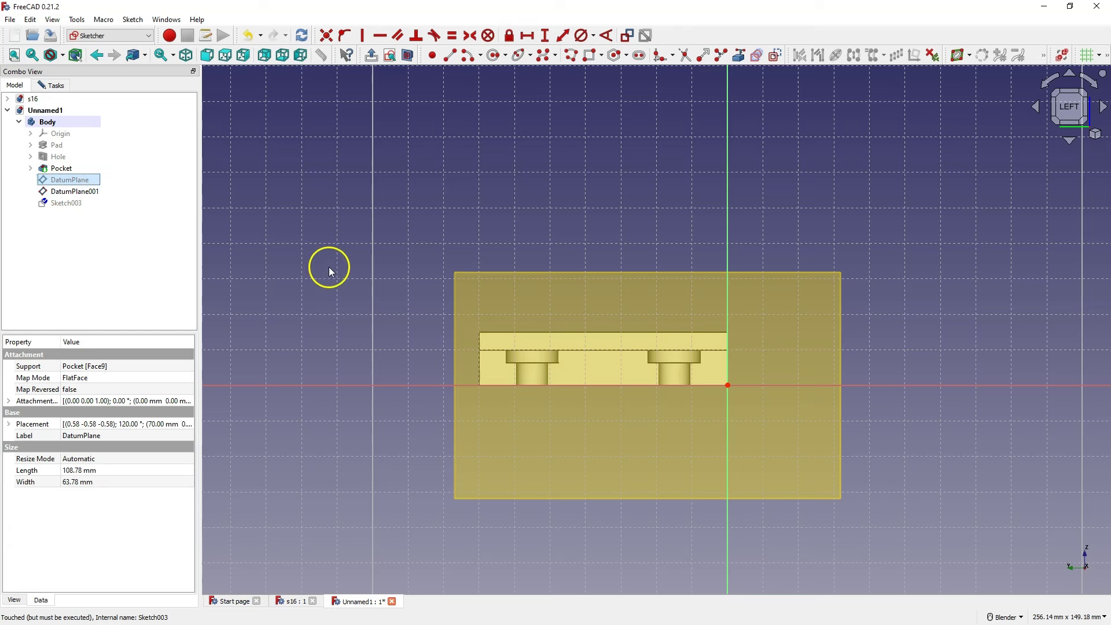
click(85, 193)
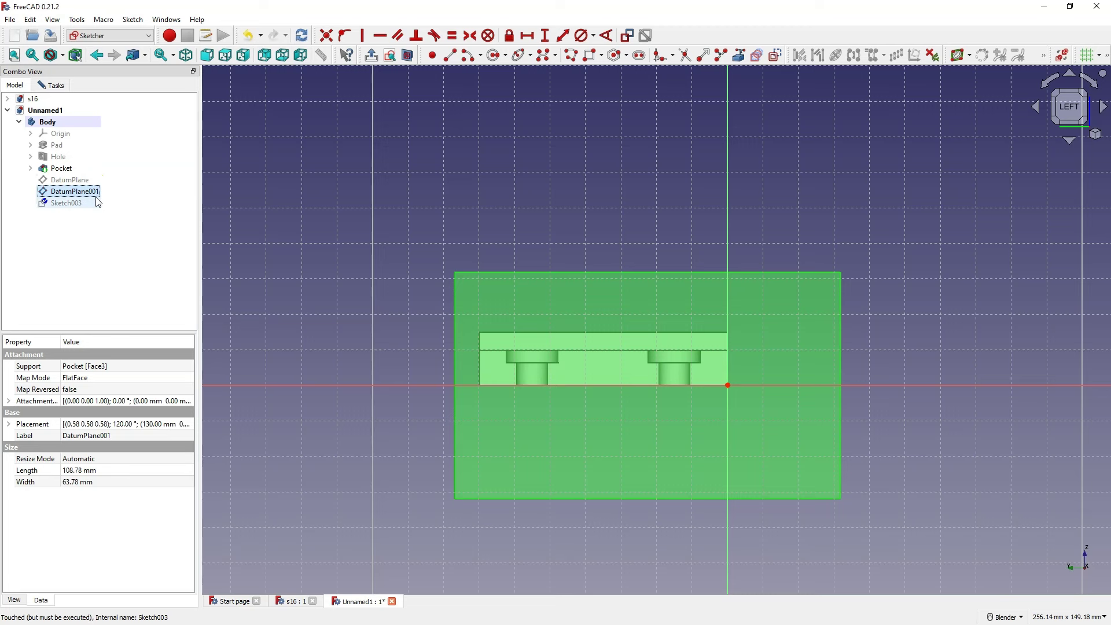
click(84, 193)
key(space)
click(306, 241)
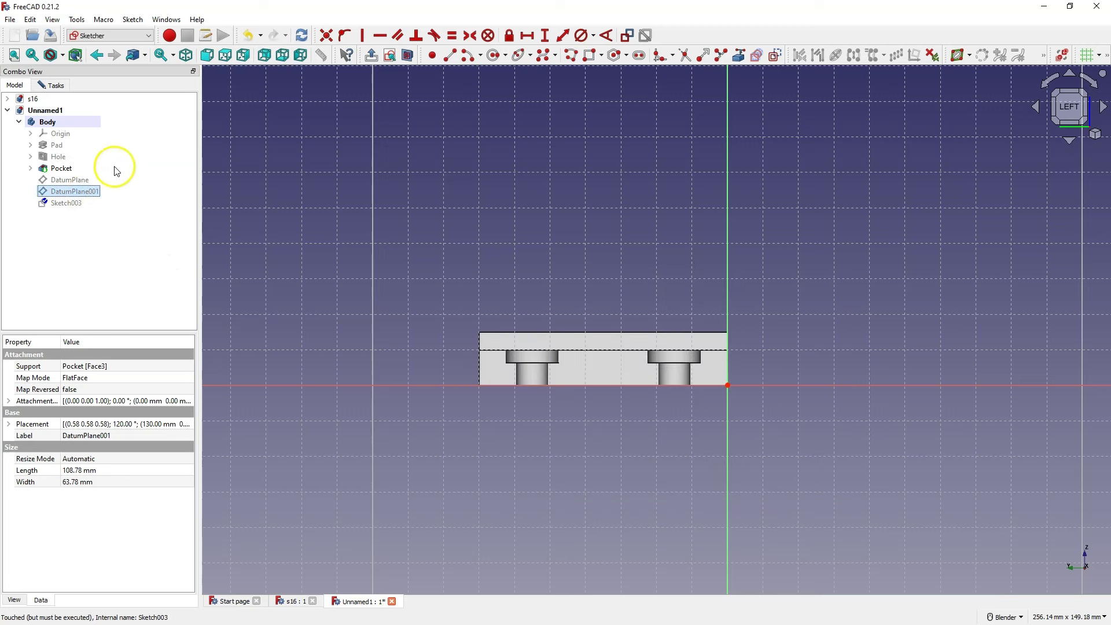
Link the plate's top edge into the sketch as external geometry
click(55, 86)
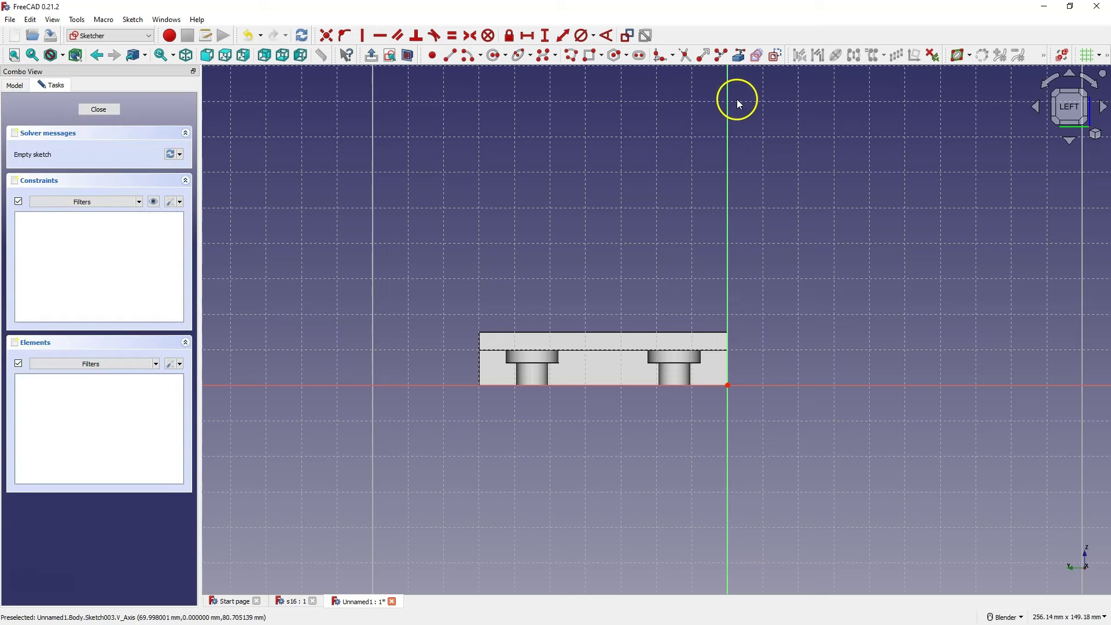
click(738, 57)
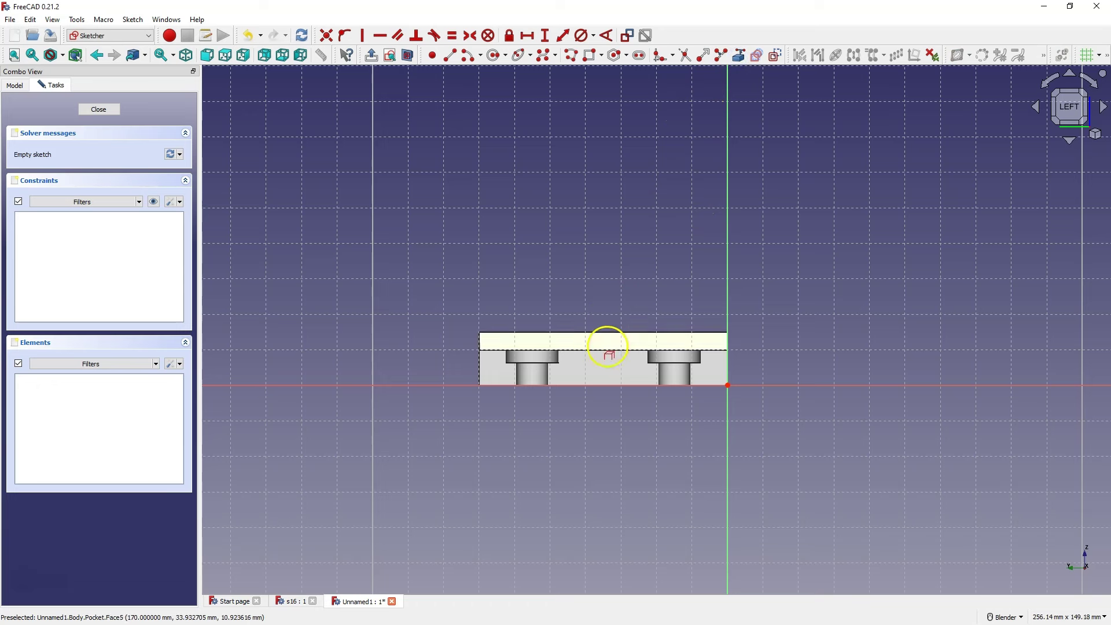
click(606, 349)
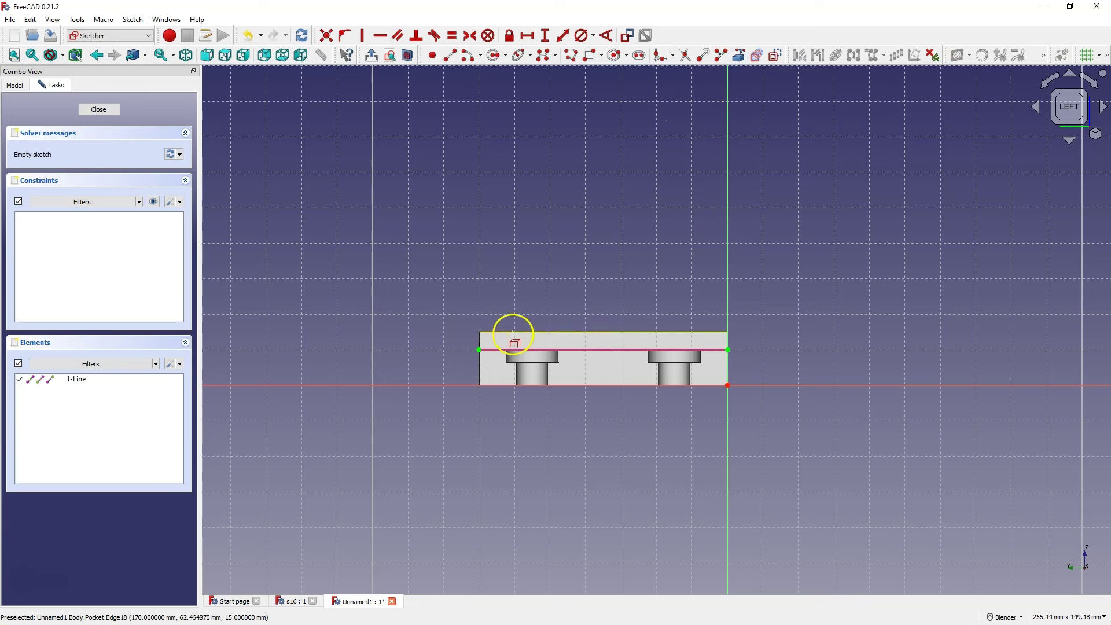
right_click(740, 360)
key(g)
key(x)
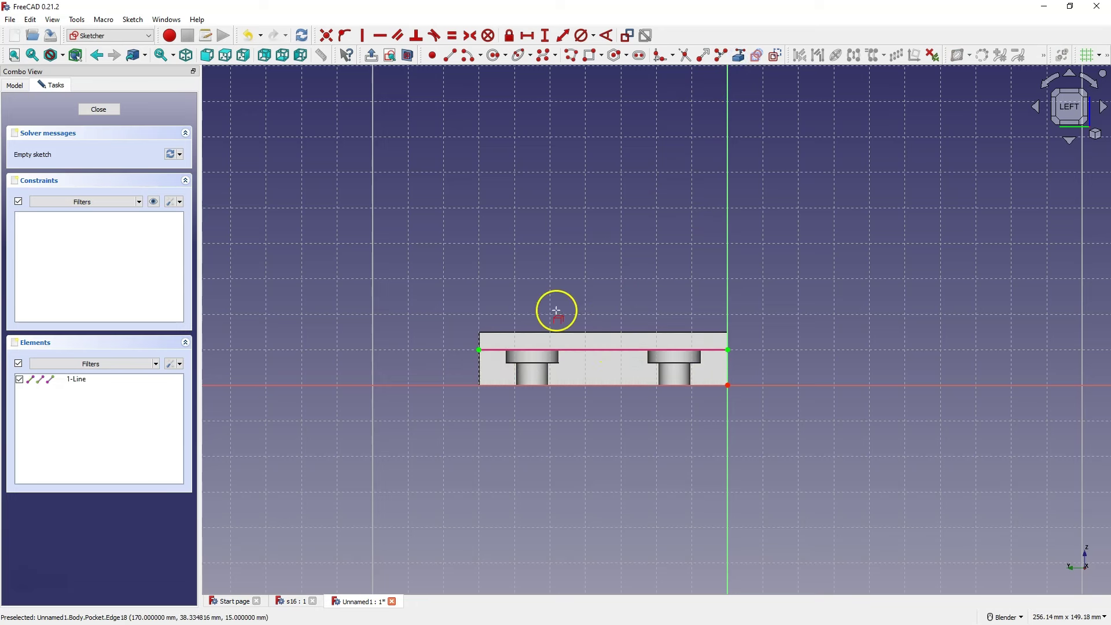
Draw two concentric circles above the plate with diameters of 15 mm and 25 mm
click(494, 55)
click(600, 206)
click(604, 207)
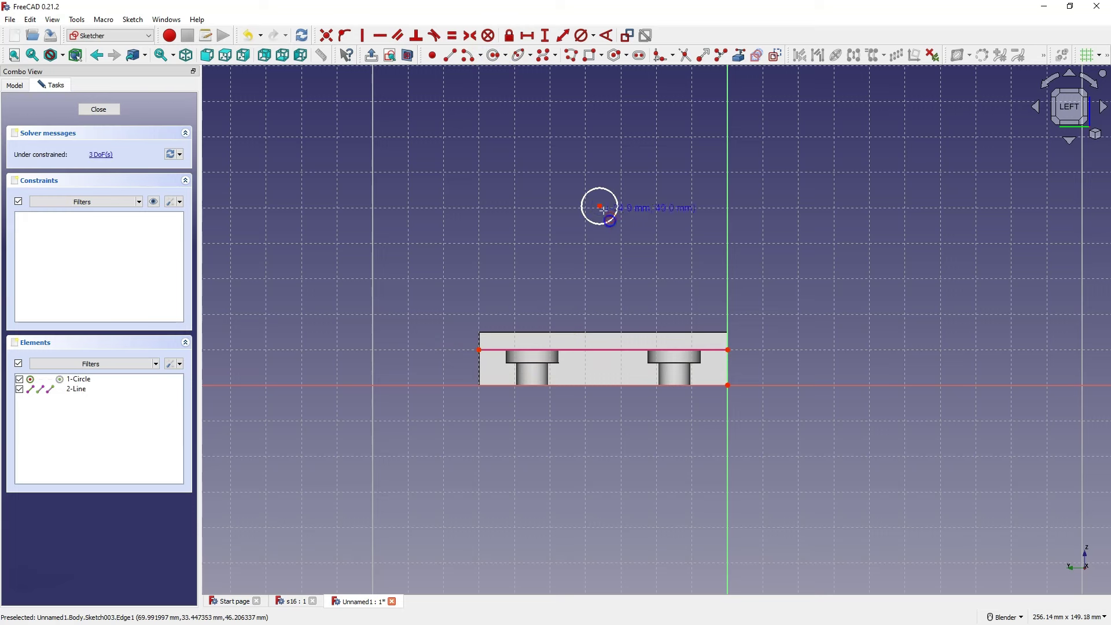
click(657, 275)
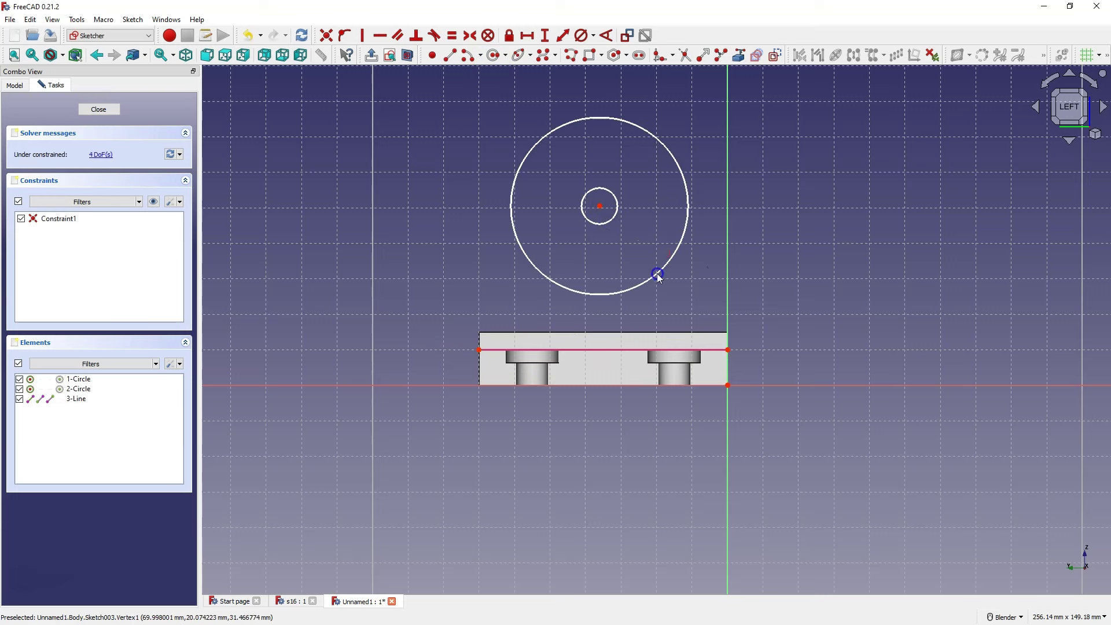
click(585, 36)
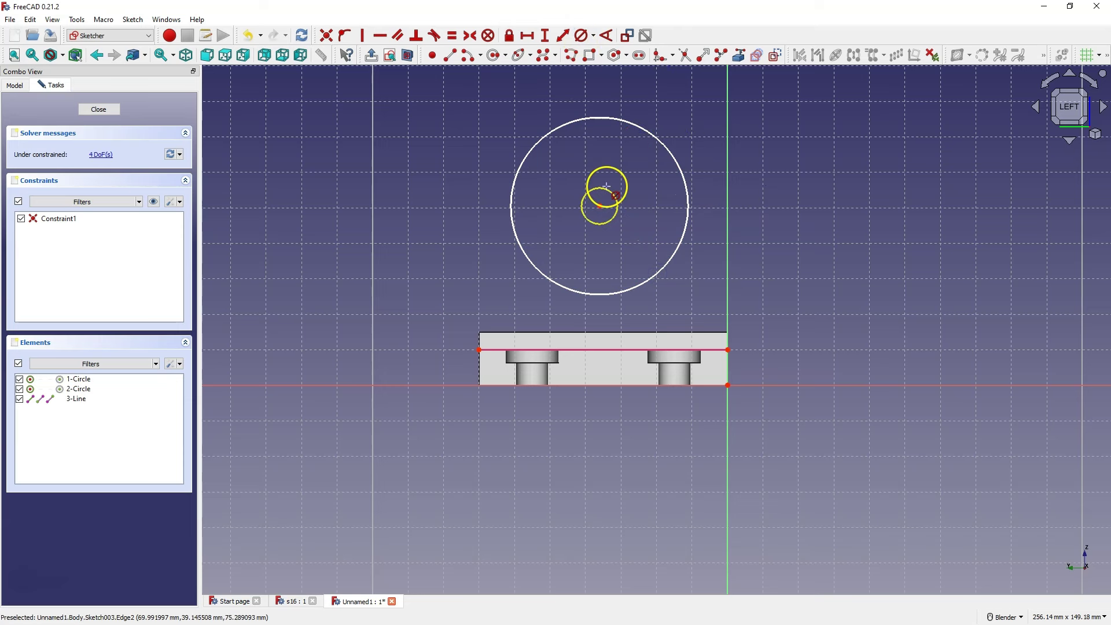
click(613, 187)
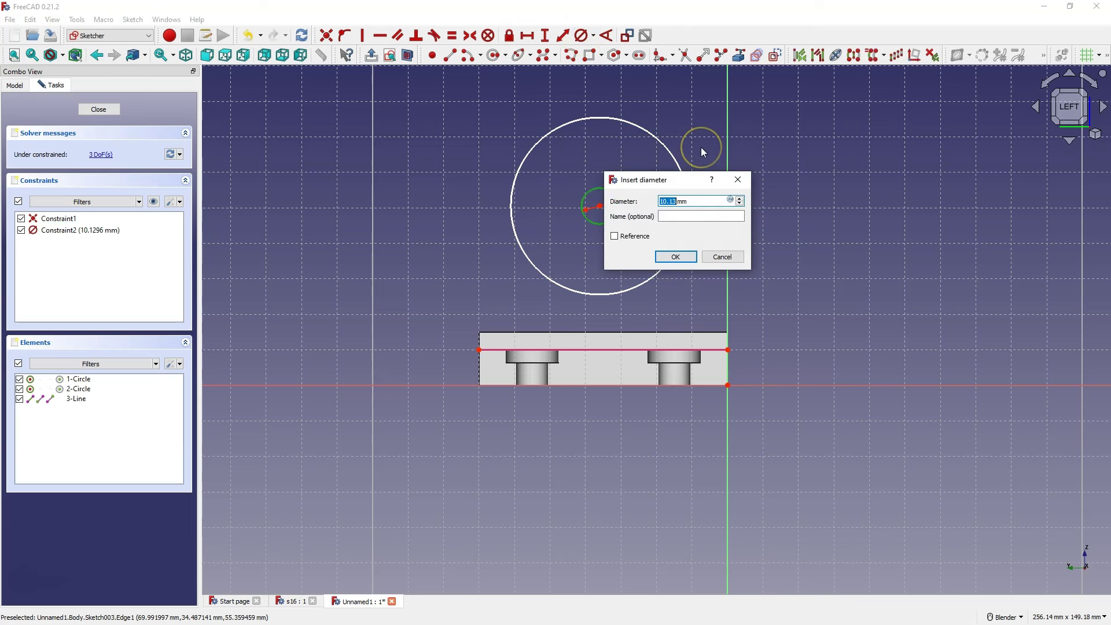
text(15)
key(Return)
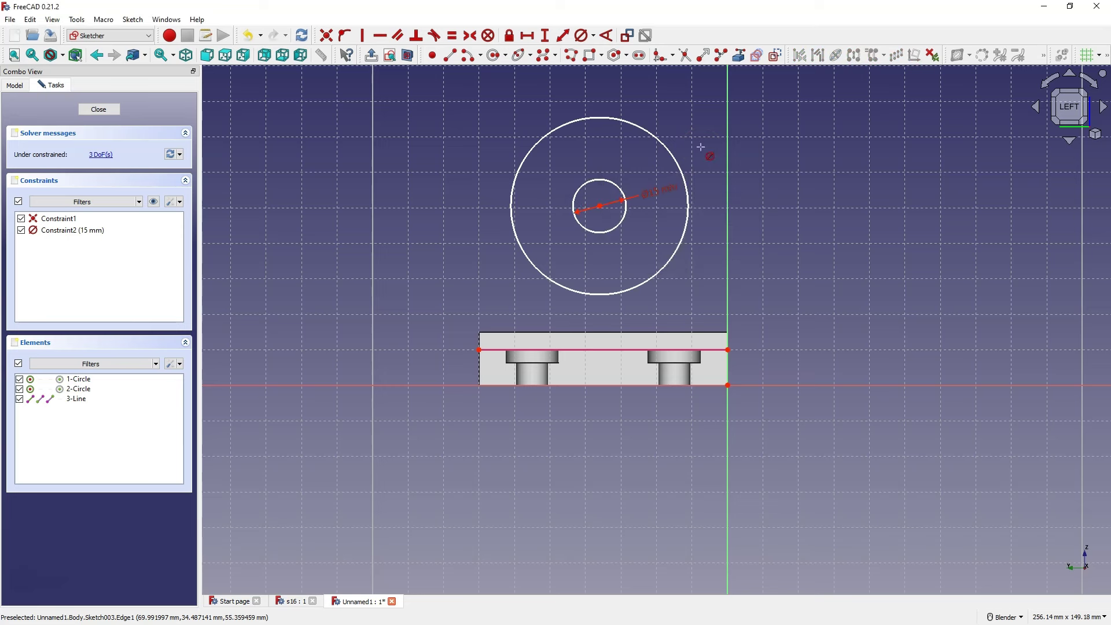
click(641, 126)
text(2mm)
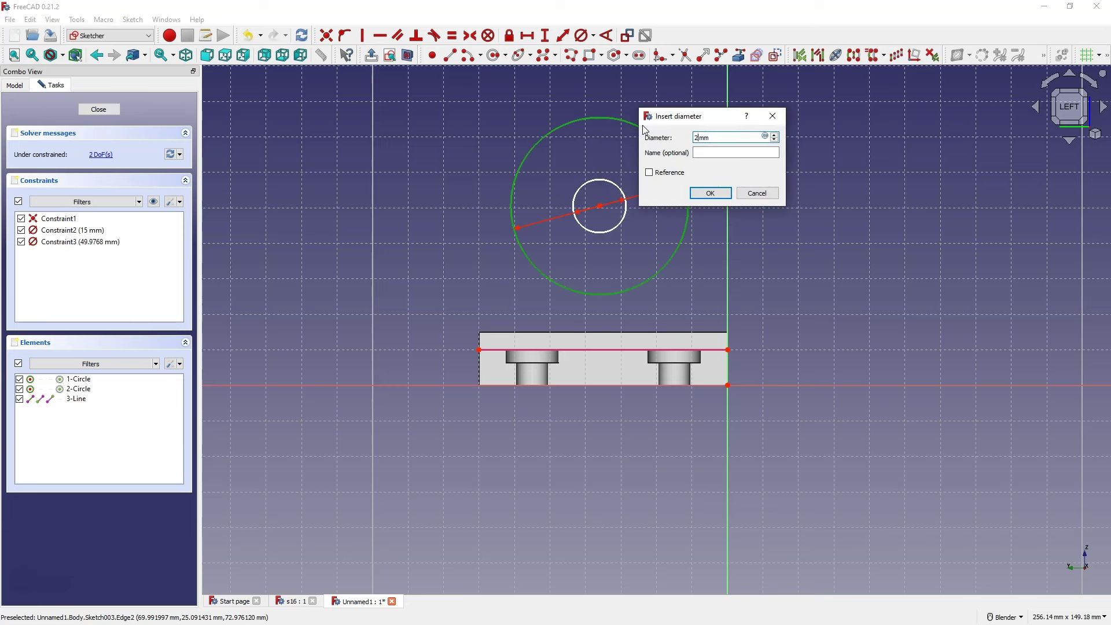
text(5)
key(Return)
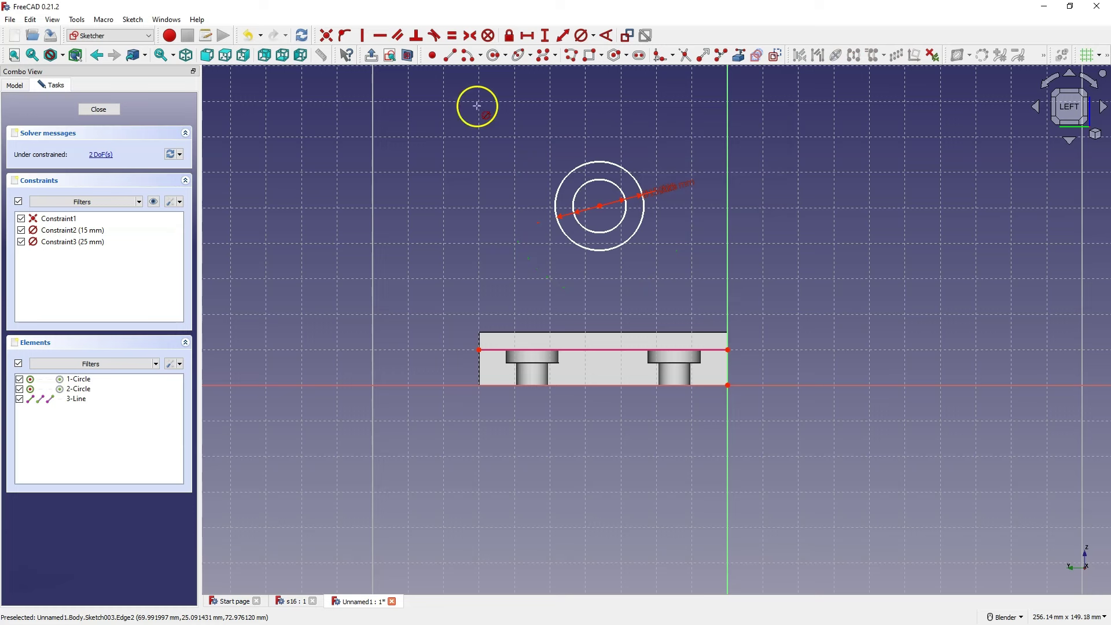
Draw the lug's two upright sides to the plate edge, tangent to the outer circle
click(571, 56)
click(548, 249)
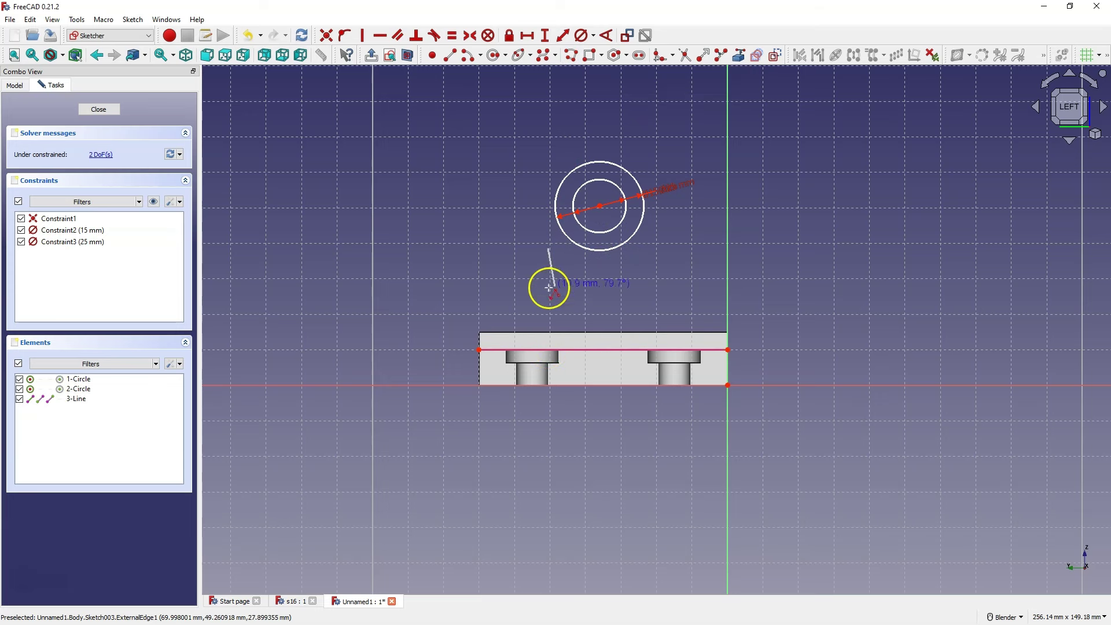
click(549, 350)
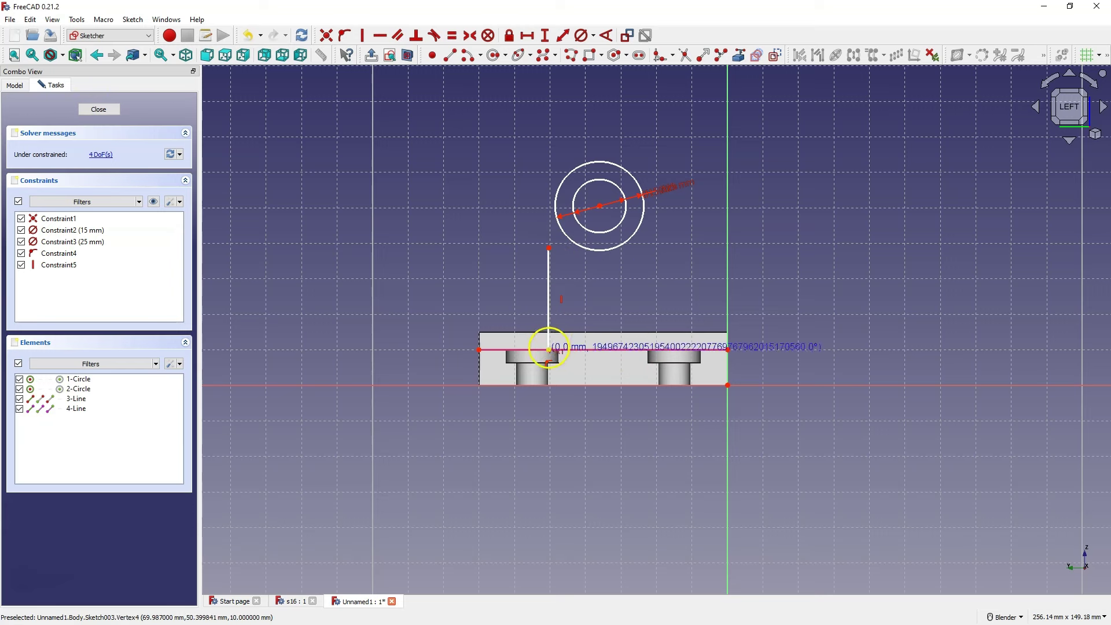
click(548, 349)
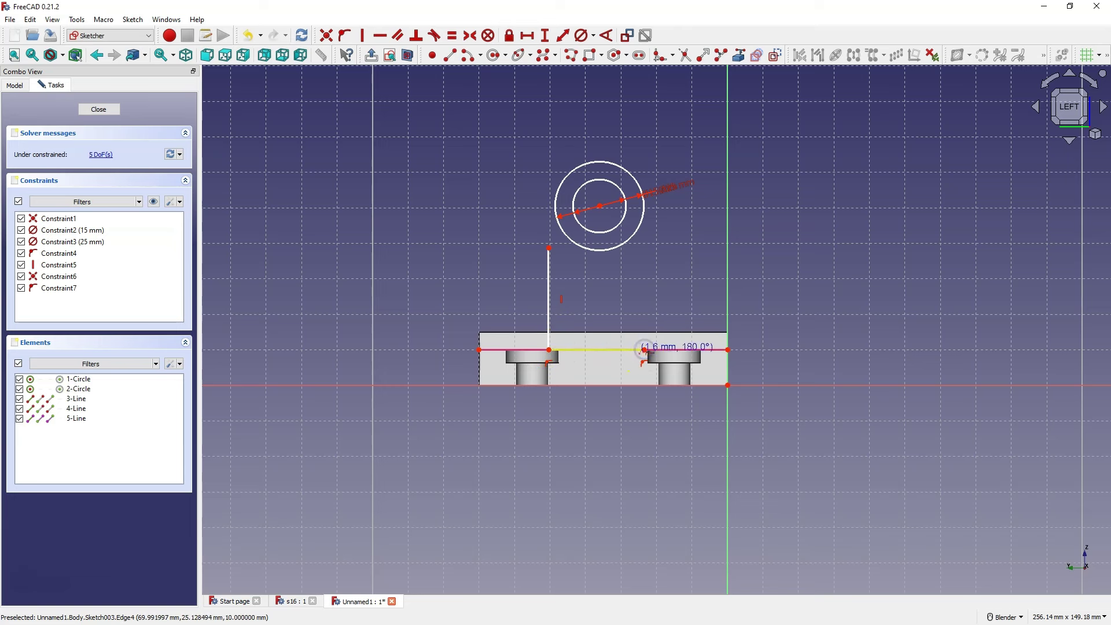
click(644, 259)
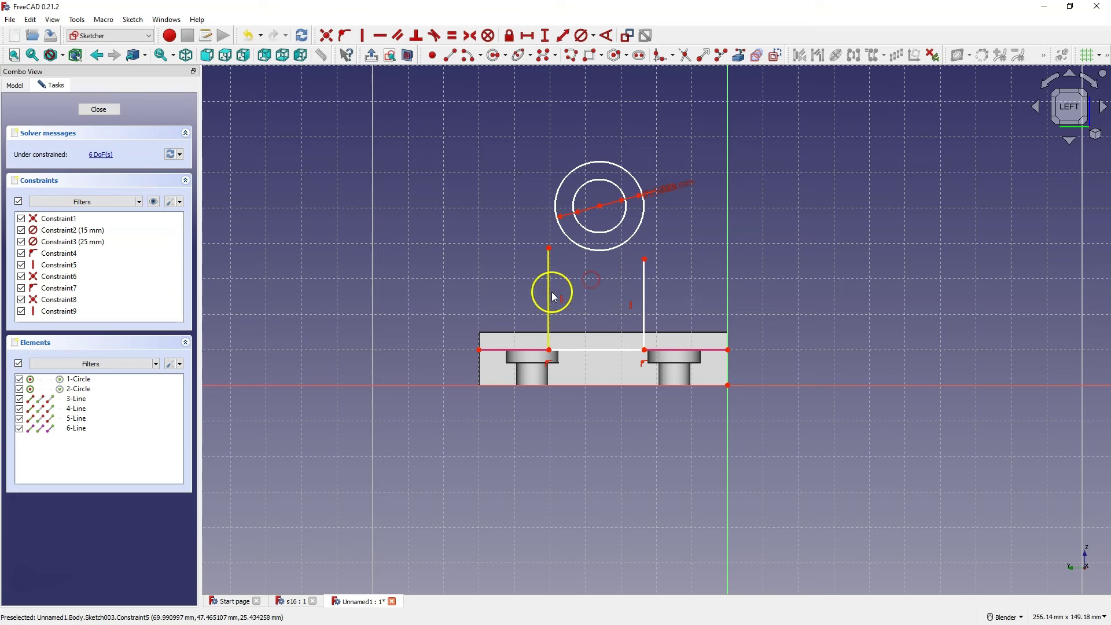
click(549, 249)
click(556, 206)
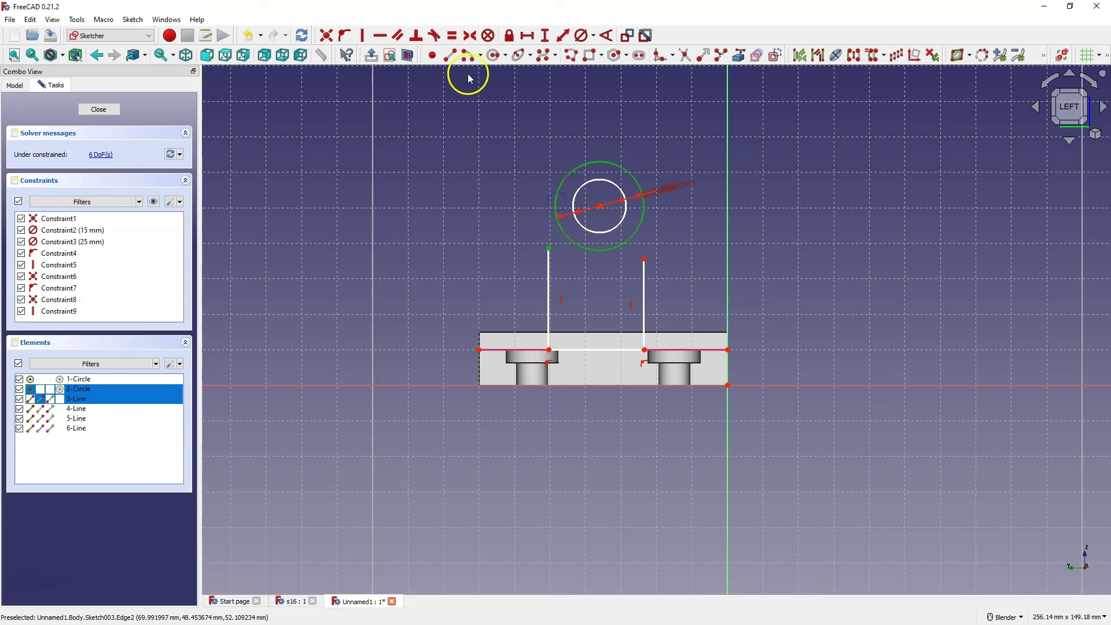
click(435, 36)
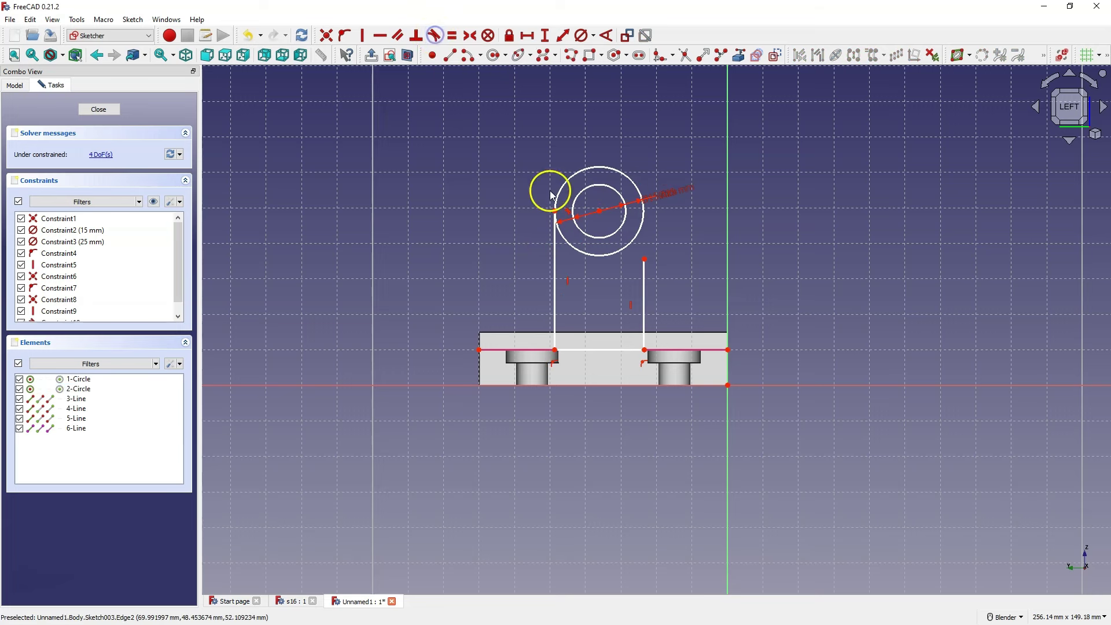
click(644, 258)
click(640, 226)
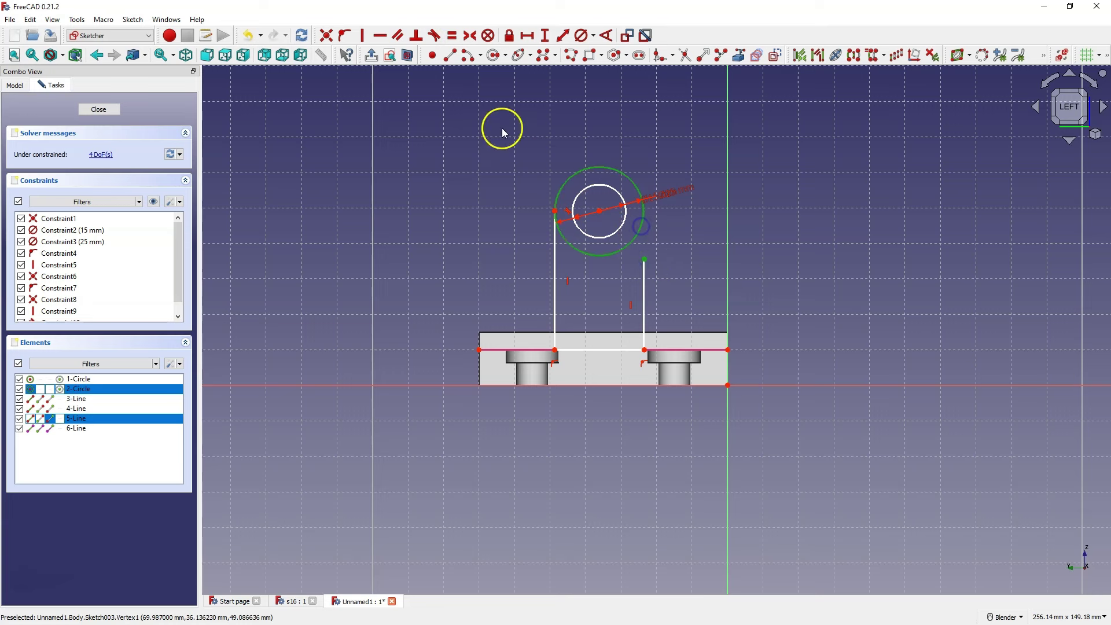
click(436, 36)
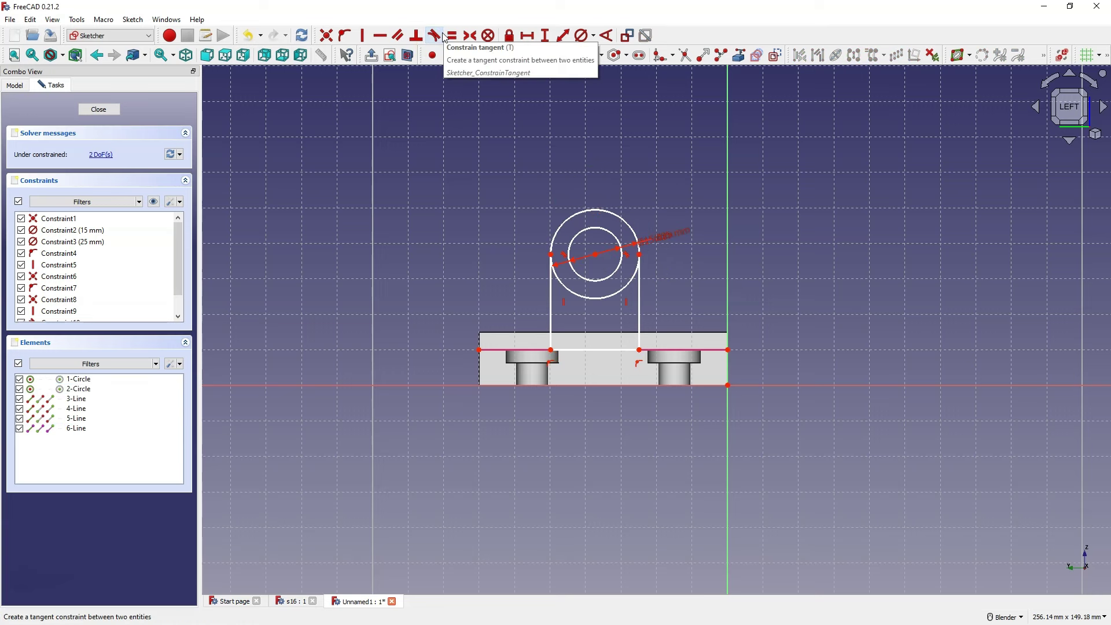
Add a vertical centre line and make the plate-edge ends symmetric about it
click(455, 56)
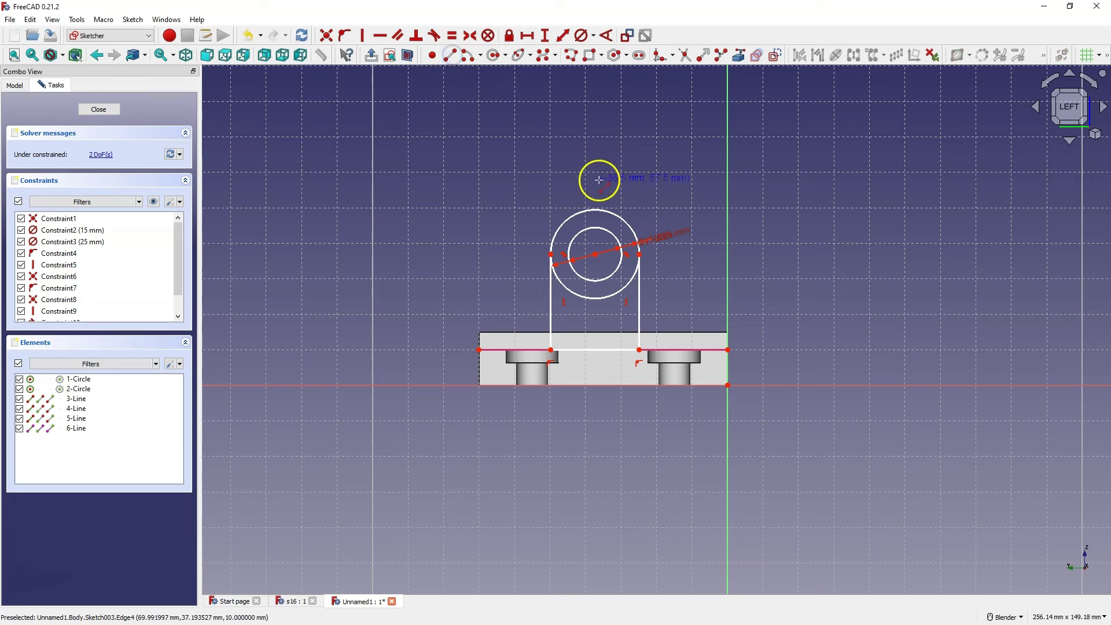
click(597, 182)
click(598, 412)
right_click(485, 283)
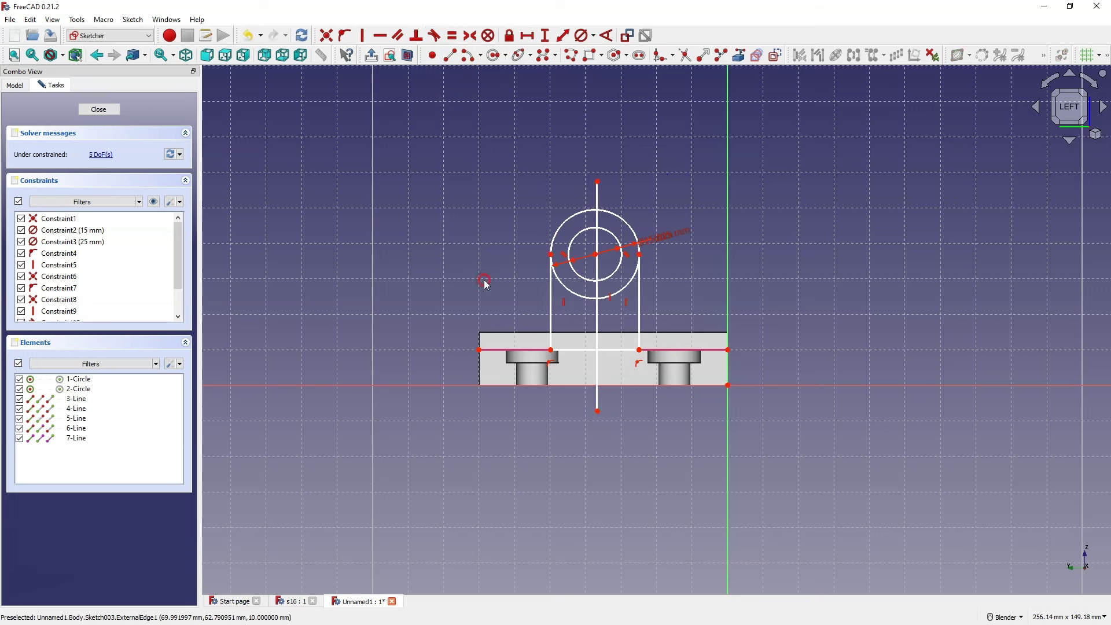
click(478, 351)
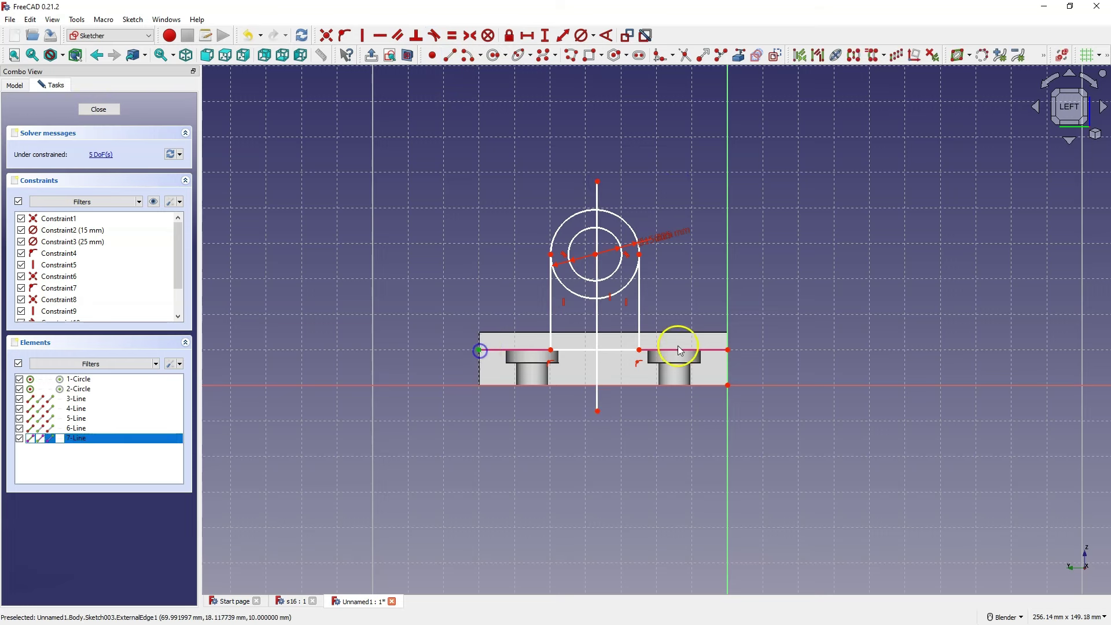
click(728, 353)
click(598, 373)
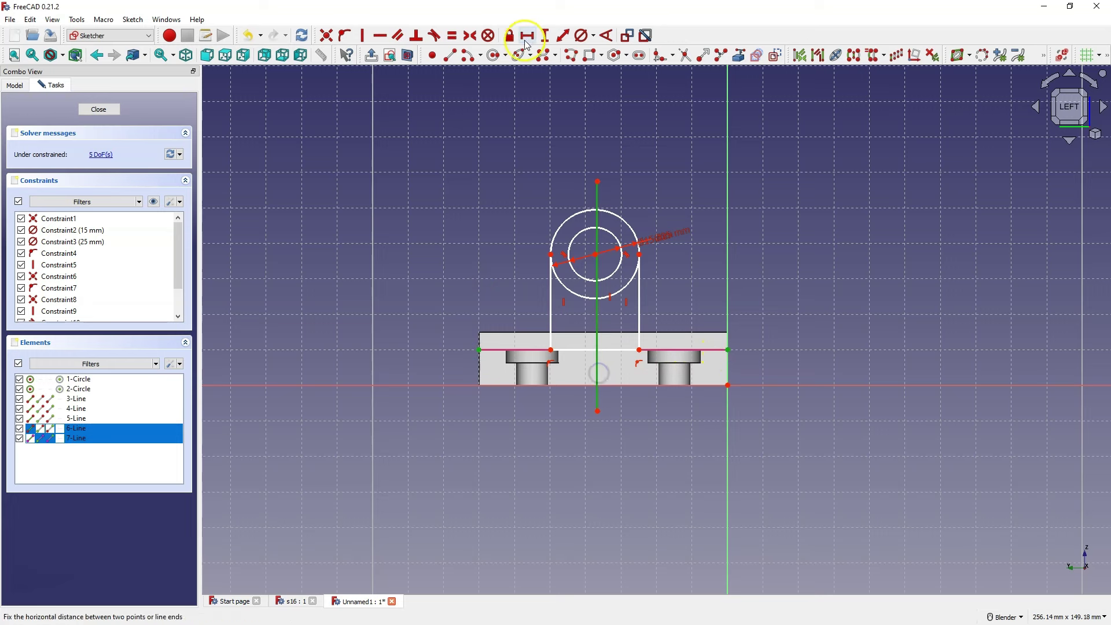
click(471, 36)
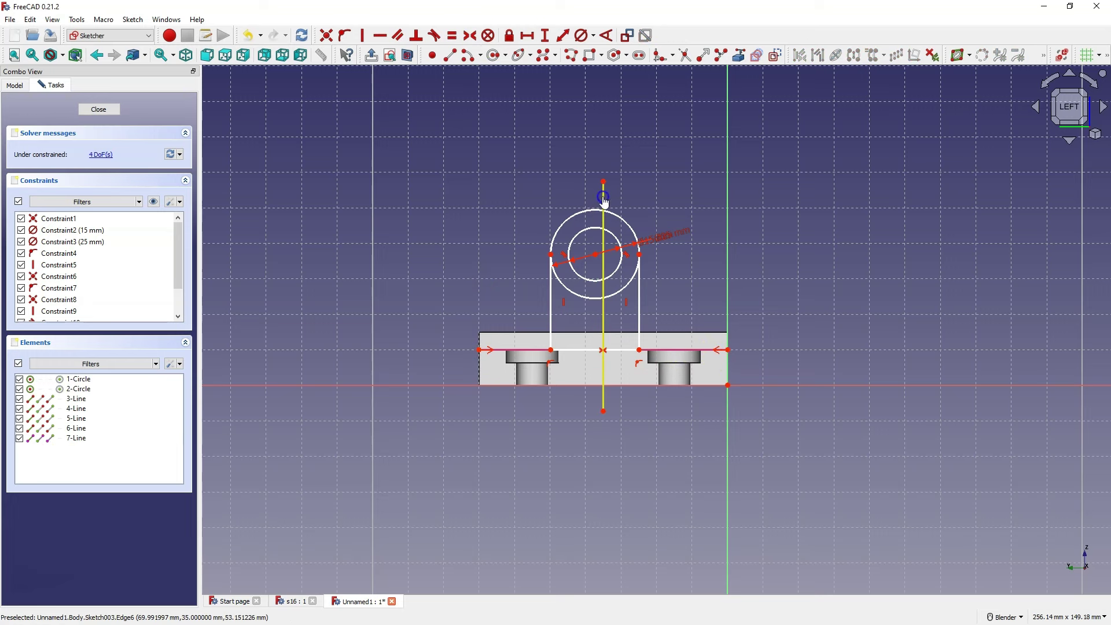
Turn the centre line into construction geometry and place the circle centre on it
click(603, 199)
click(778, 56)
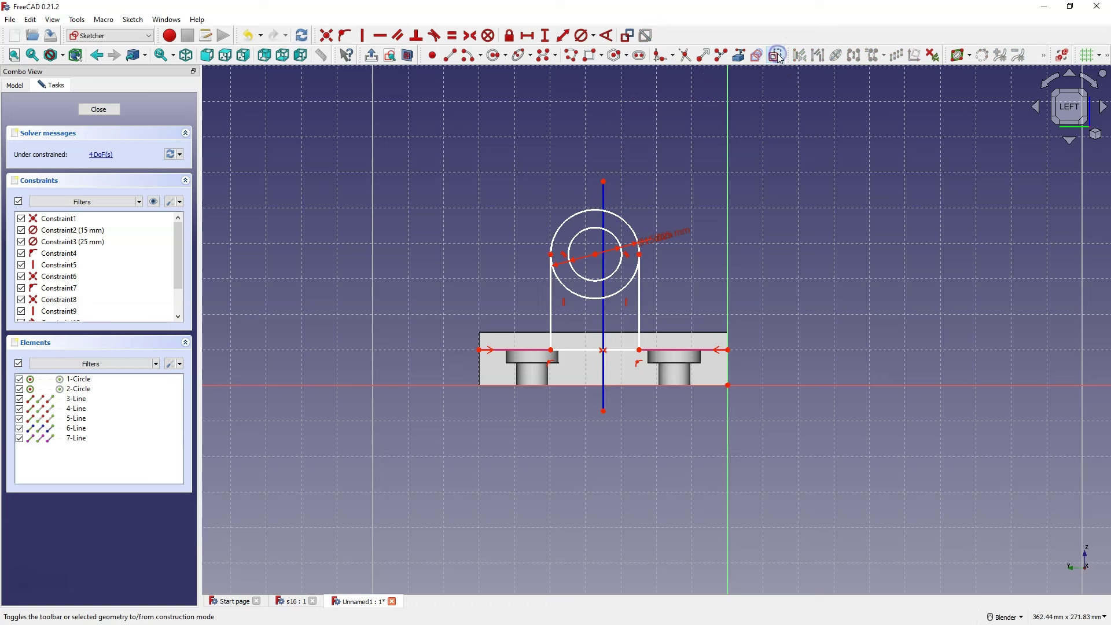
click(596, 254)
click(604, 272)
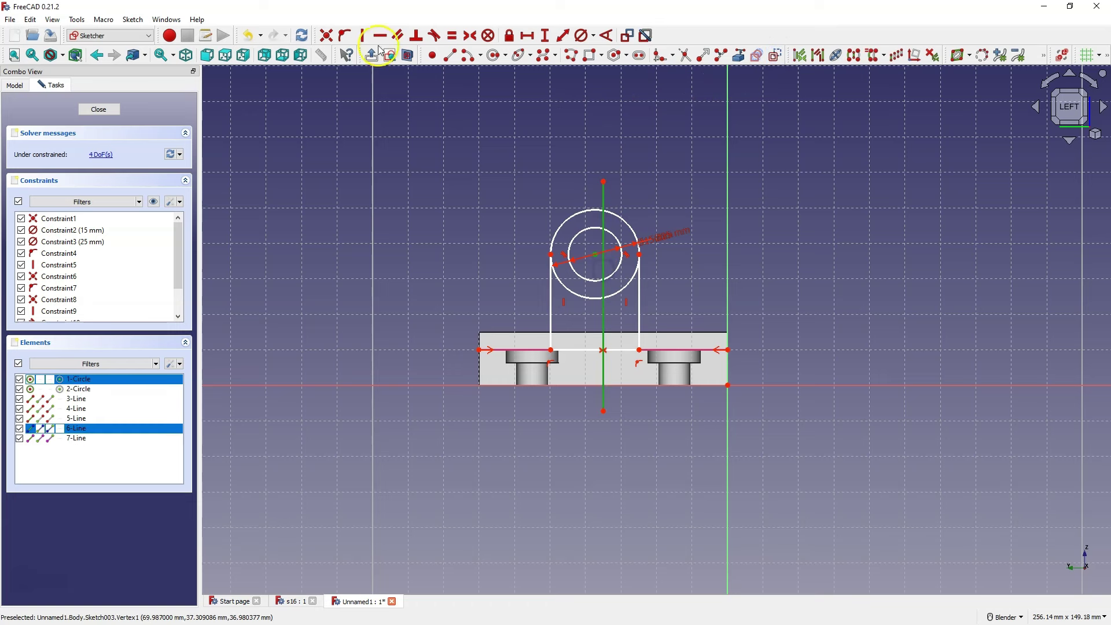
click(346, 35)
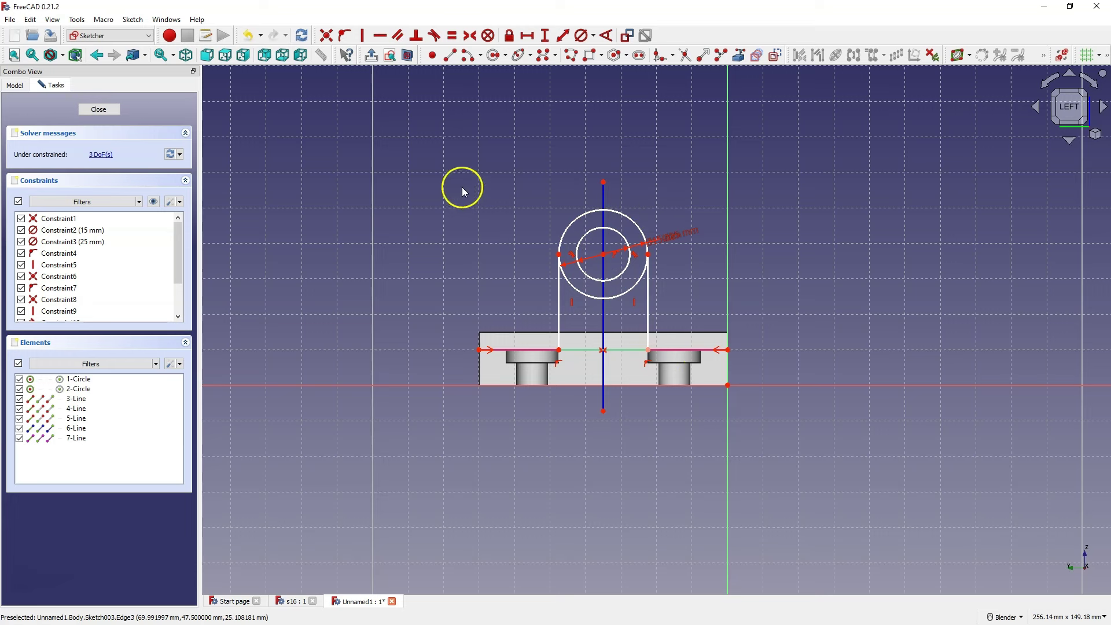
Constrain the circle centre 30 mm above the plate's right corner
click(545, 36)
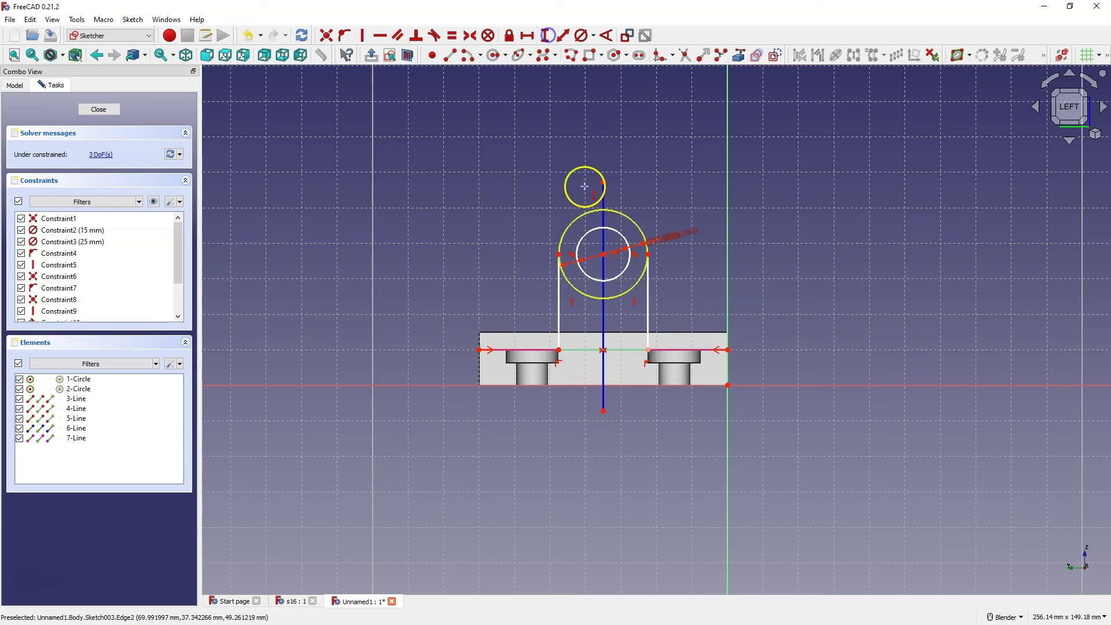
click(604, 255)
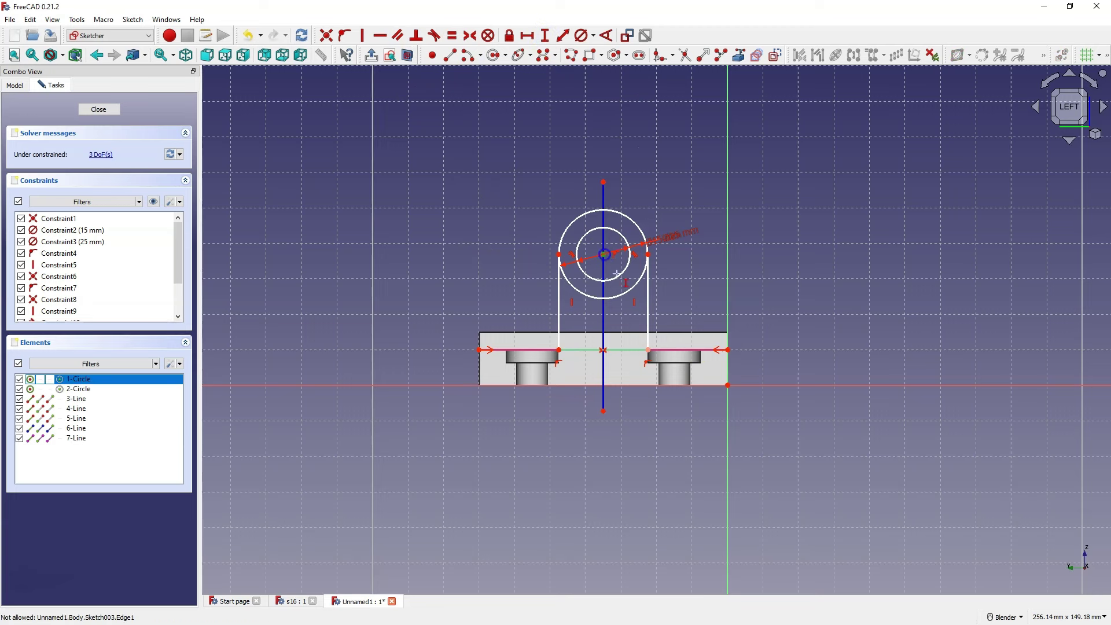
click(728, 349)
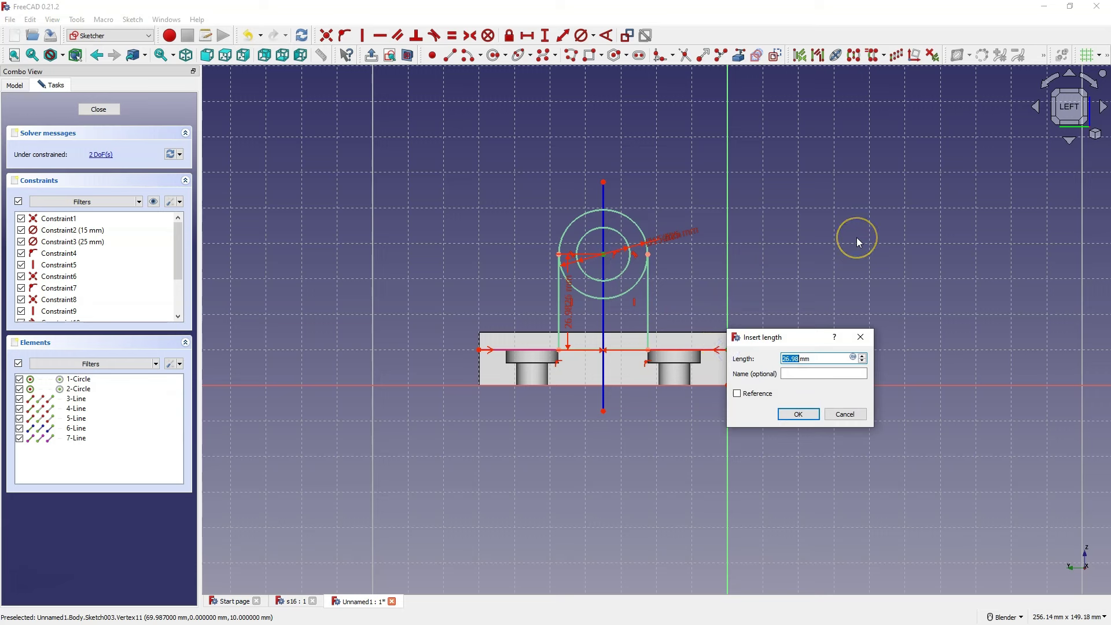
text(30)
key(Return)
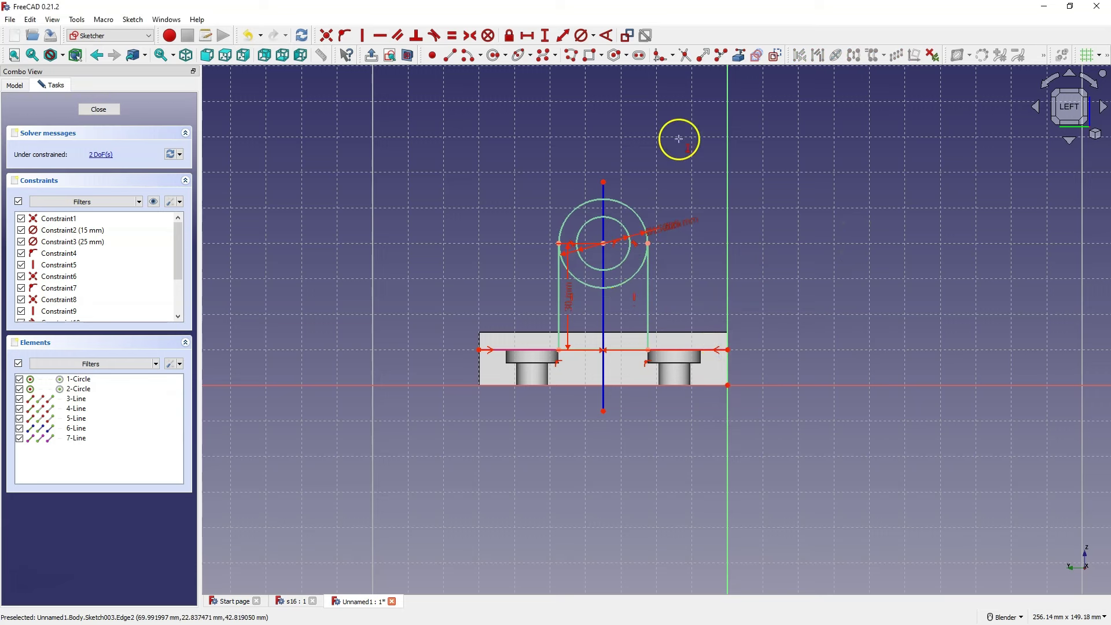
Trim away the outer circle's lower segments and close the sketch
click(684, 55)
click(638, 269)
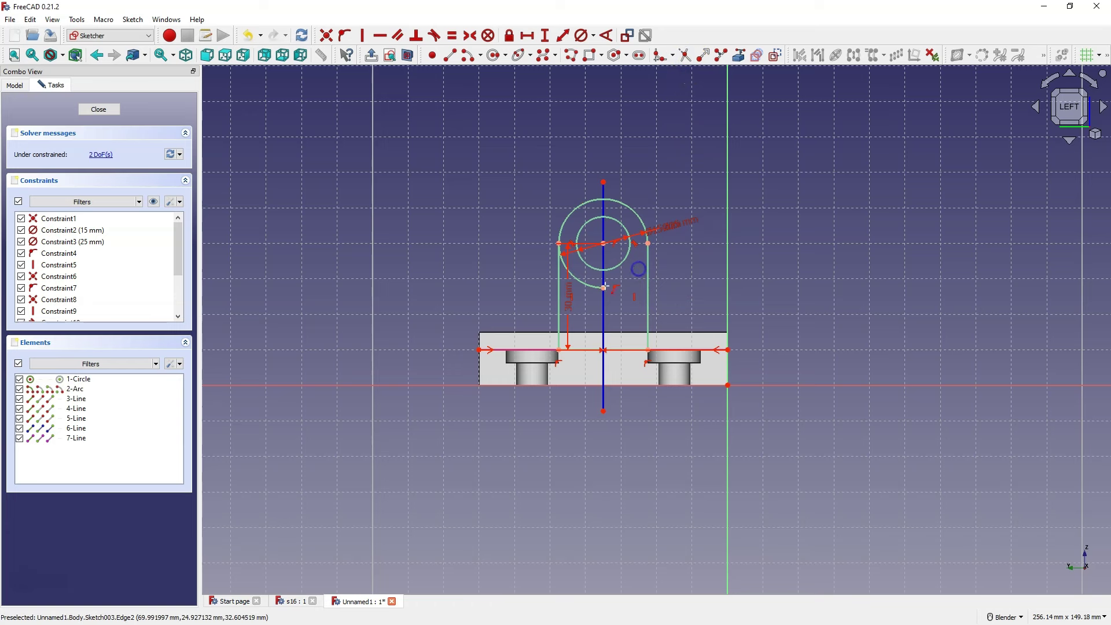
click(580, 281)
click(727, 322)
click(490, 263)
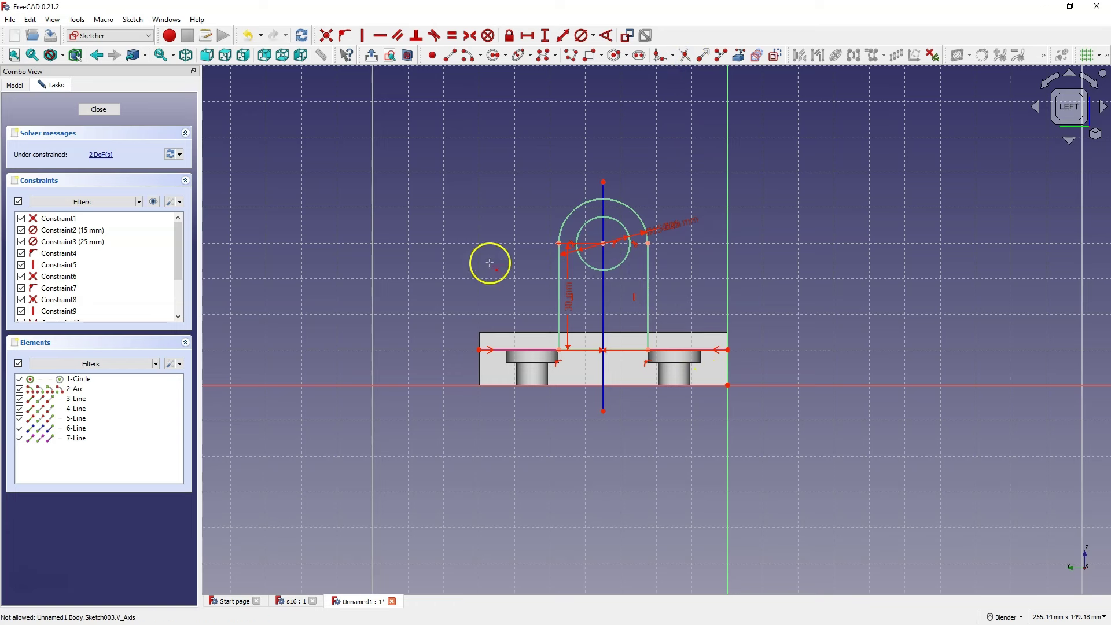
click(110, 109)
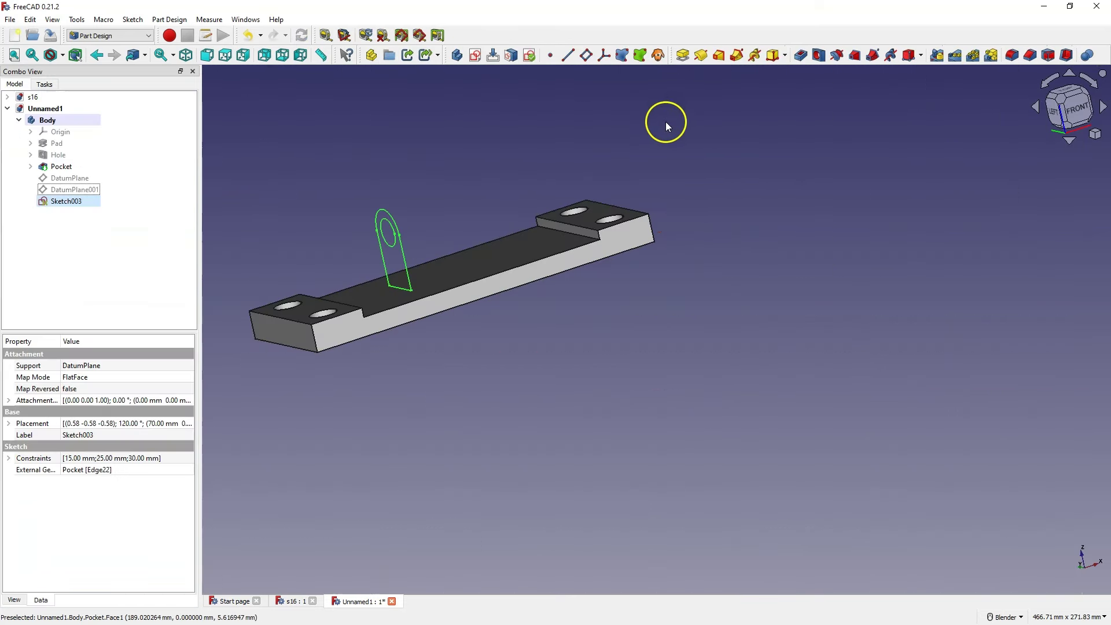
Pad Sketch003 to a 15 mm length, symmetric to its plane
click(684, 55)
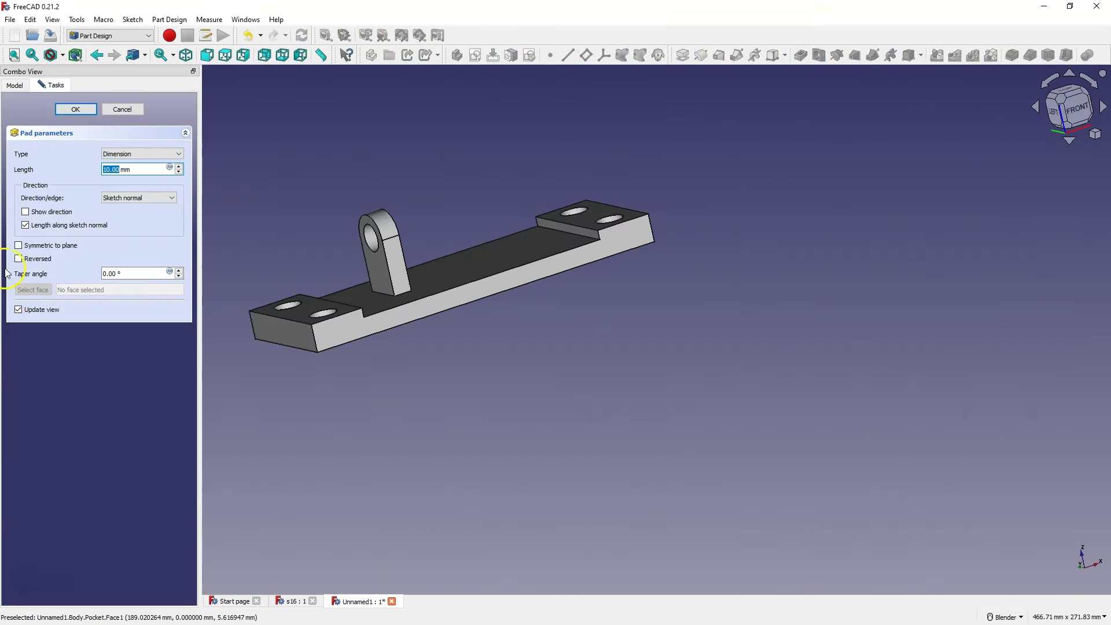
click(18, 248)
click(109, 169)
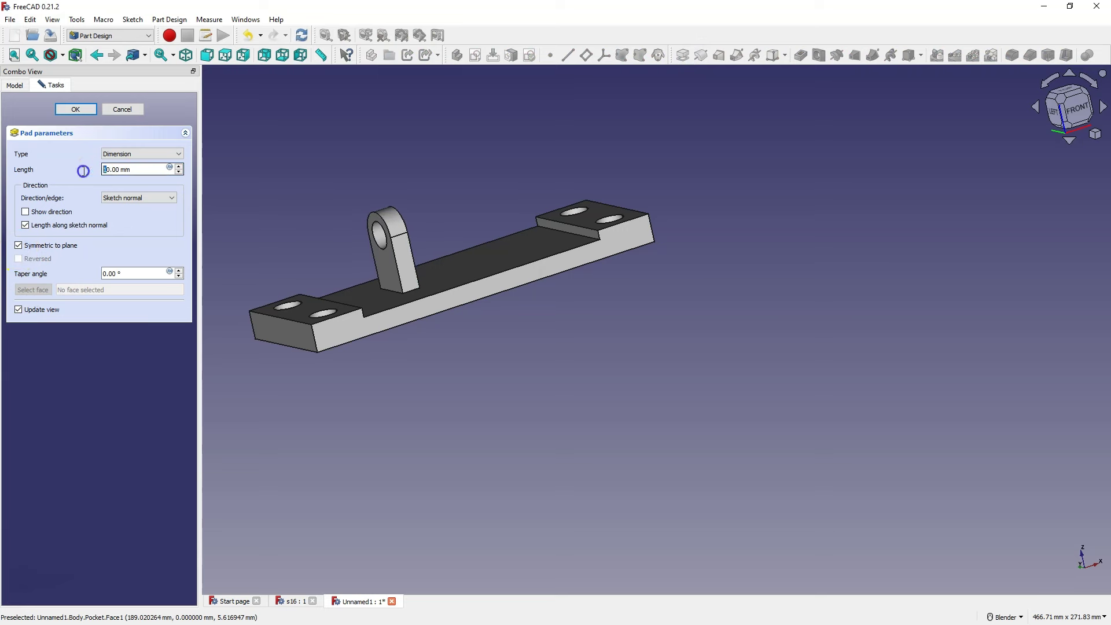
text(15)
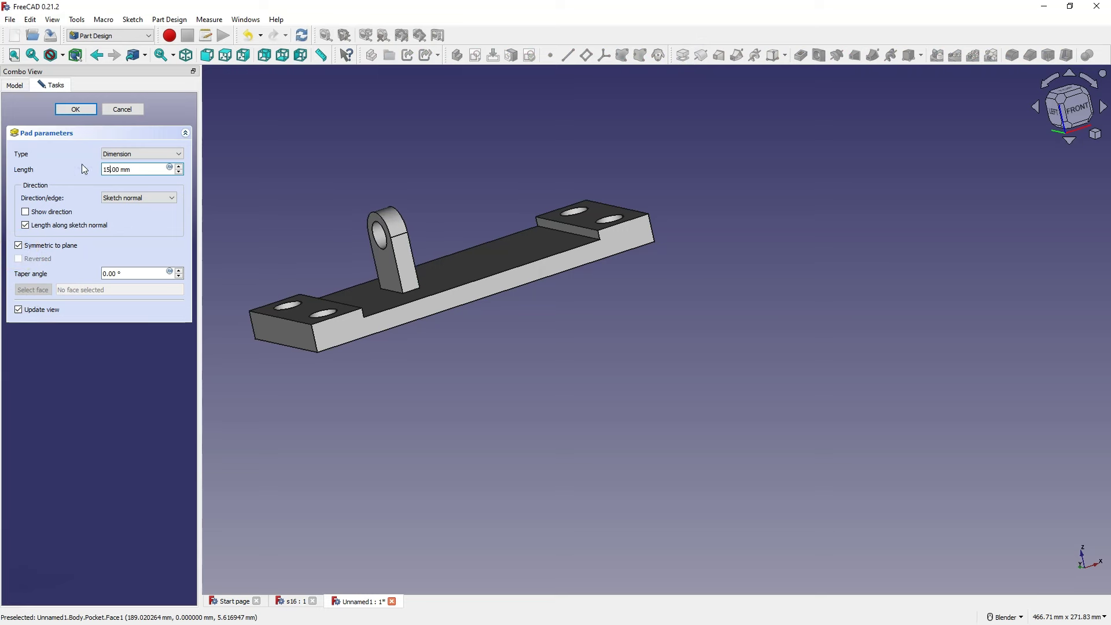
click(78, 113)
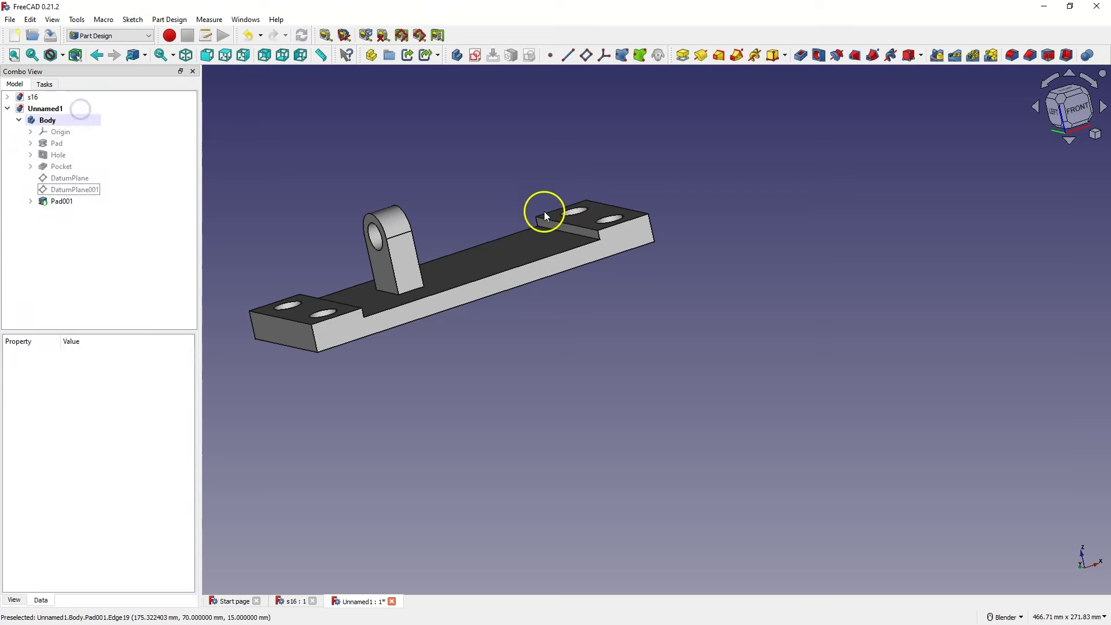
Show DatumPlane001 and hide the Pad001 solid, keeping the first datum plane hidden
click(67, 179)
key(space)
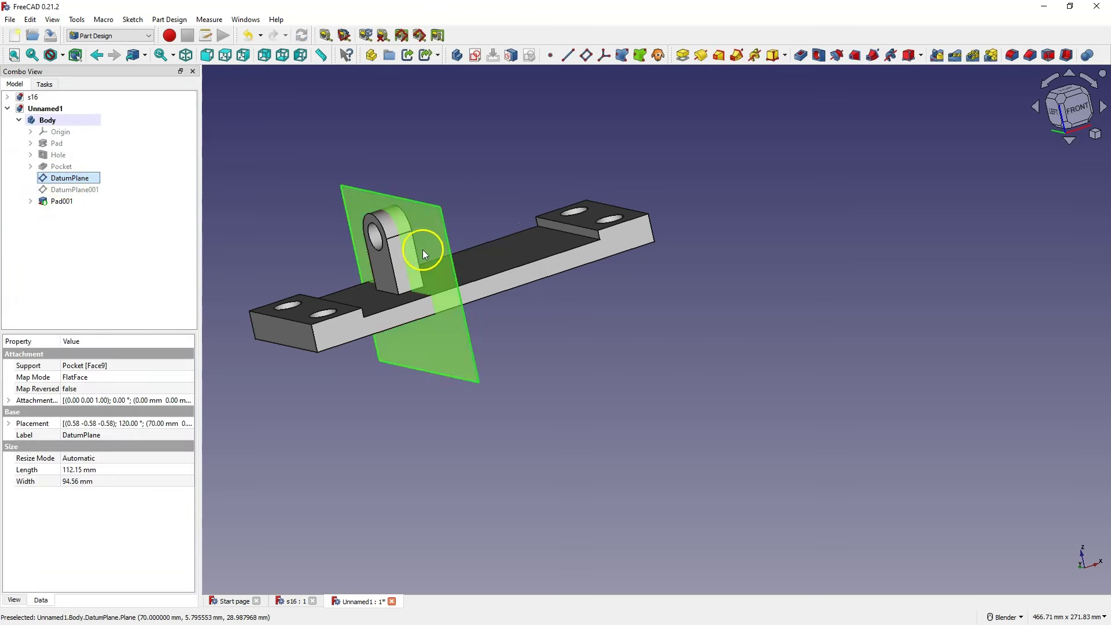
key(space)
click(80, 190)
key(space)
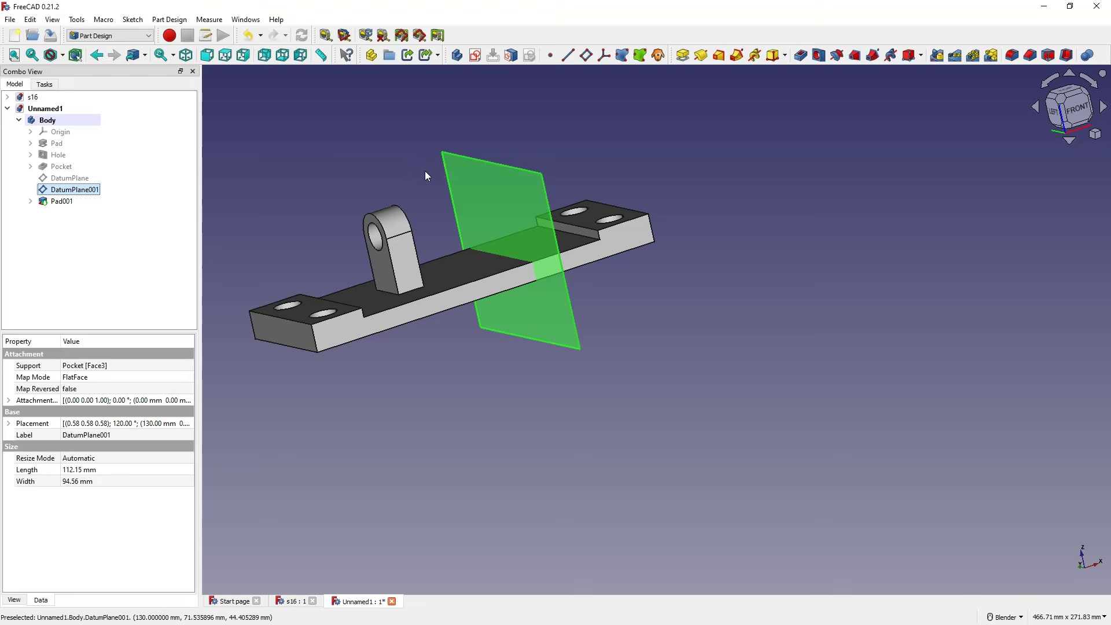
click(31, 200)
click(69, 213)
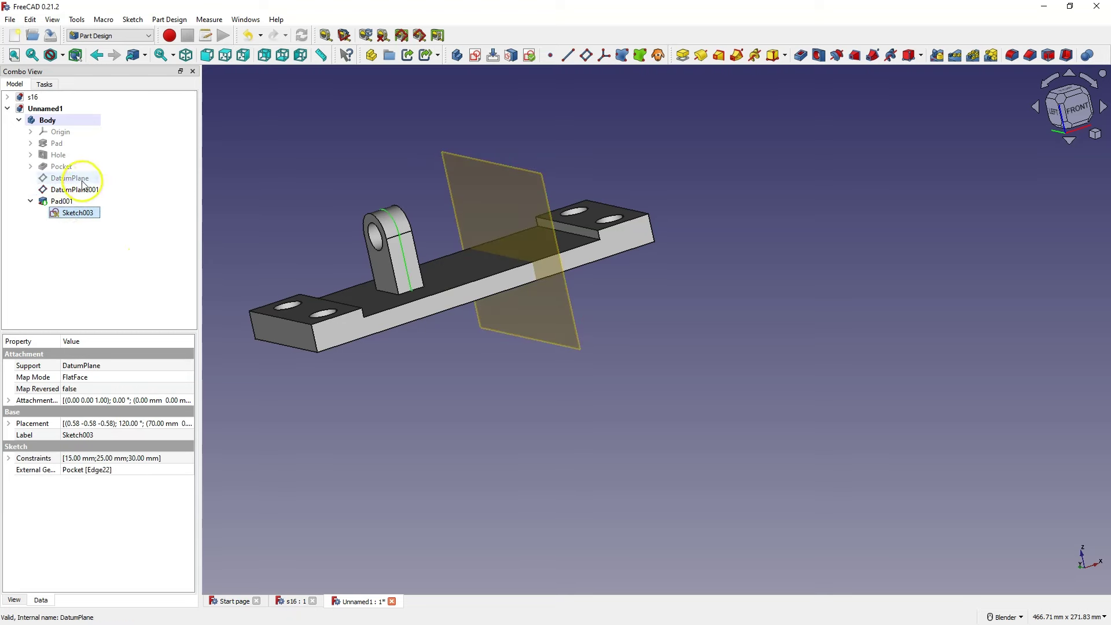
click(67, 202)
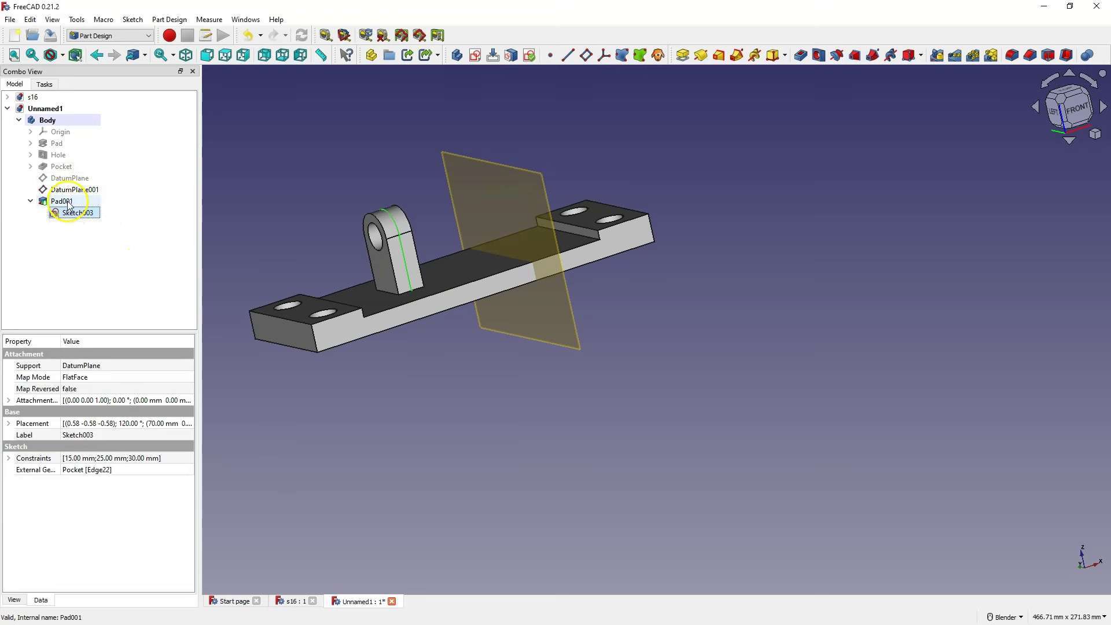
key(space)
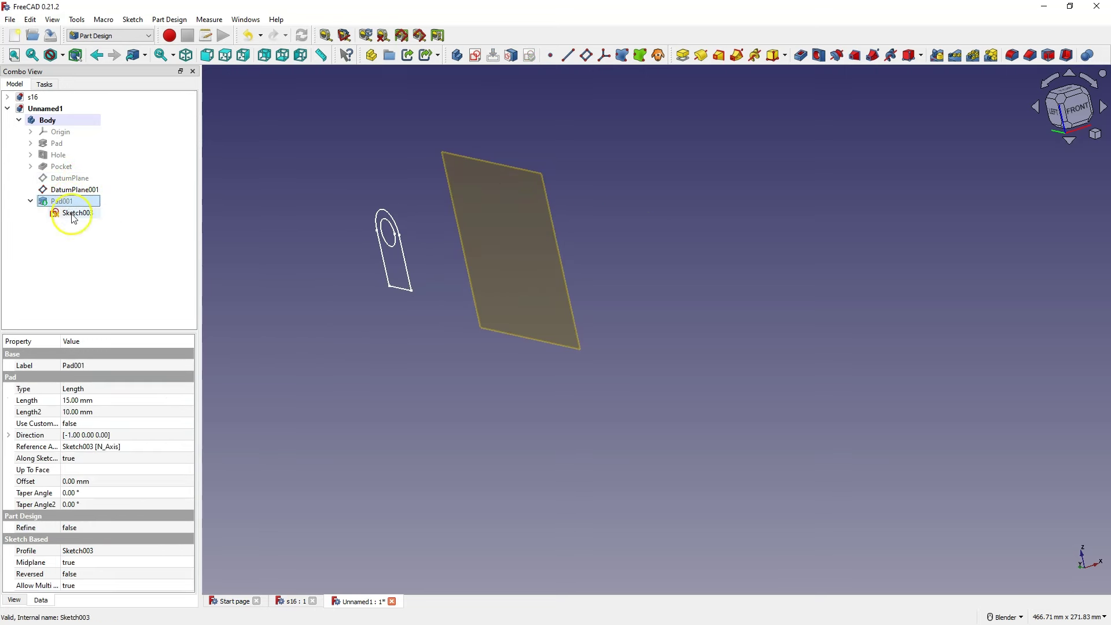
Start a new sketch on DatumPlane001
click(462, 169)
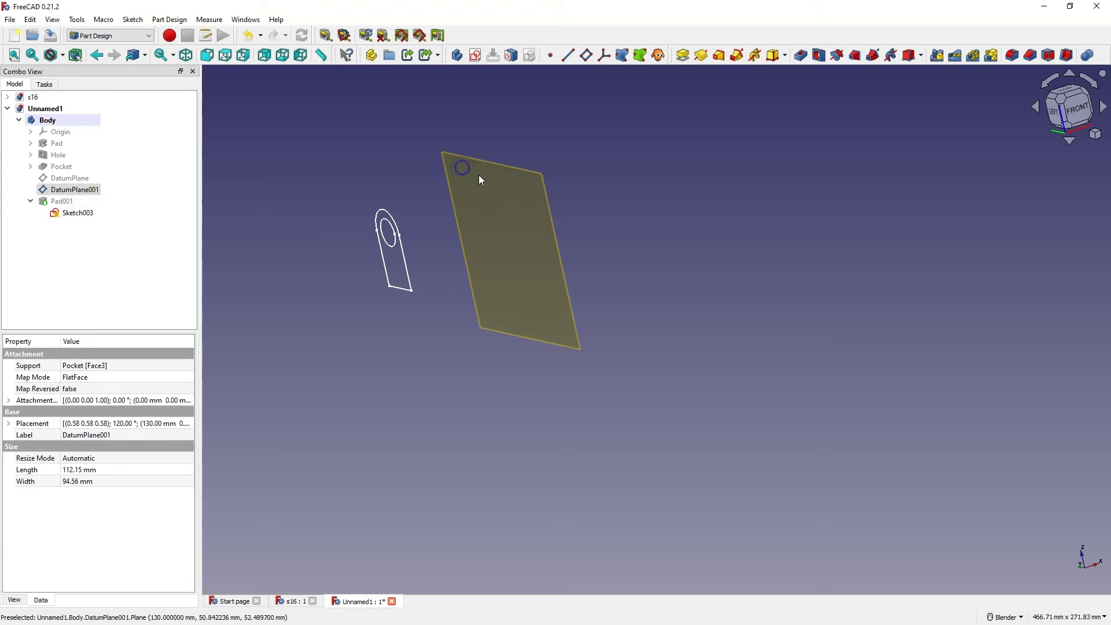
click(475, 55)
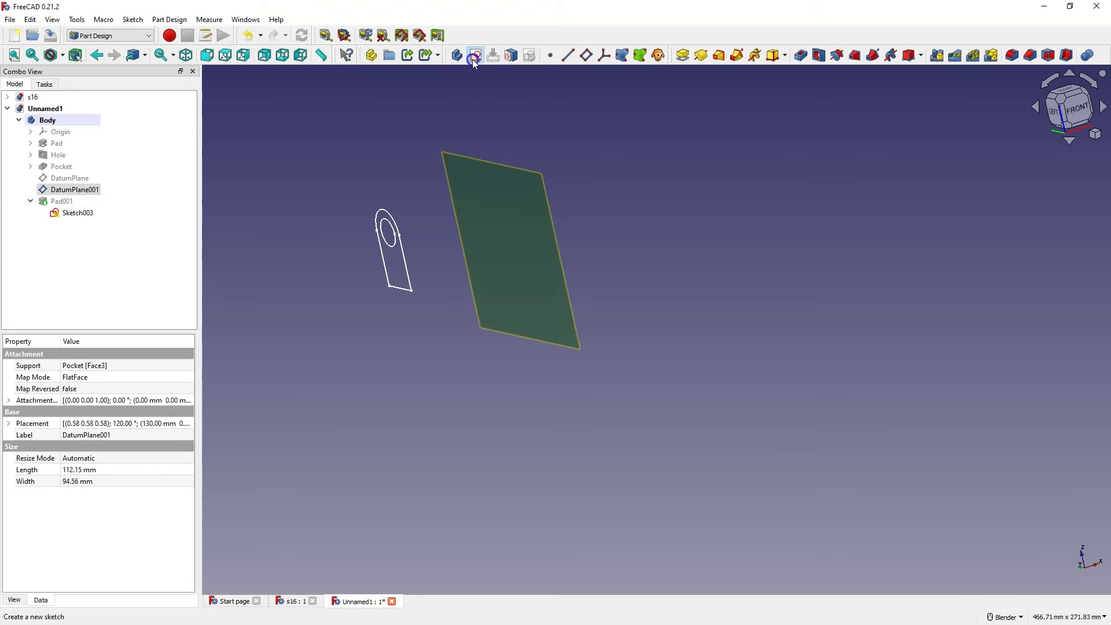
click(567, 108)
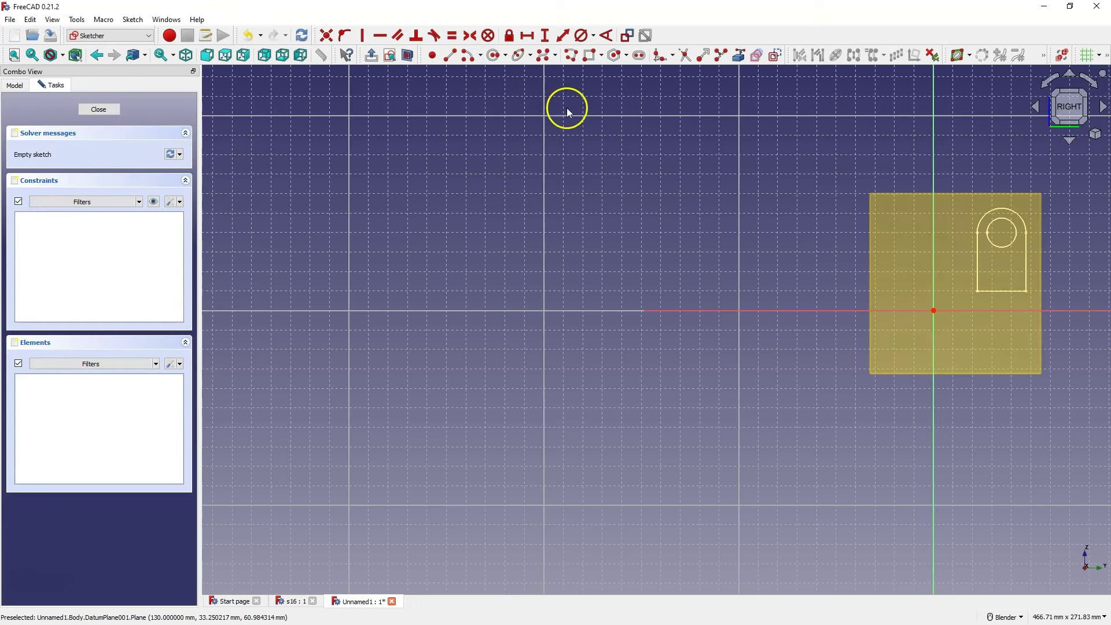
Carbon-copy Sketch003's lug profile, with its 15 mm and 25 mm circles, into Sketch004
click(757, 60)
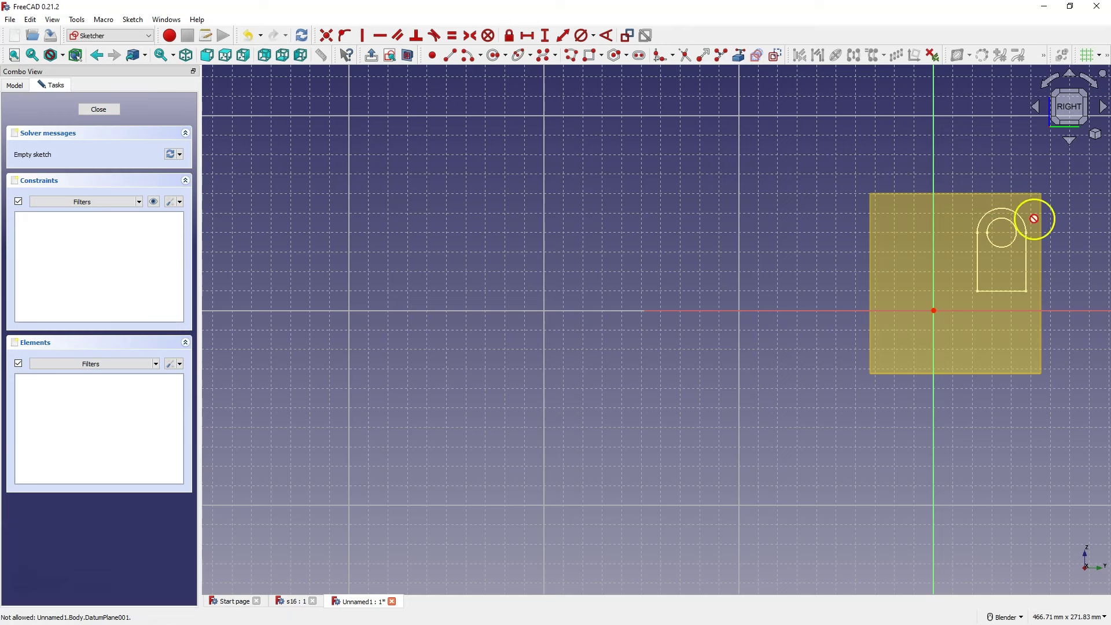
click(15, 85)
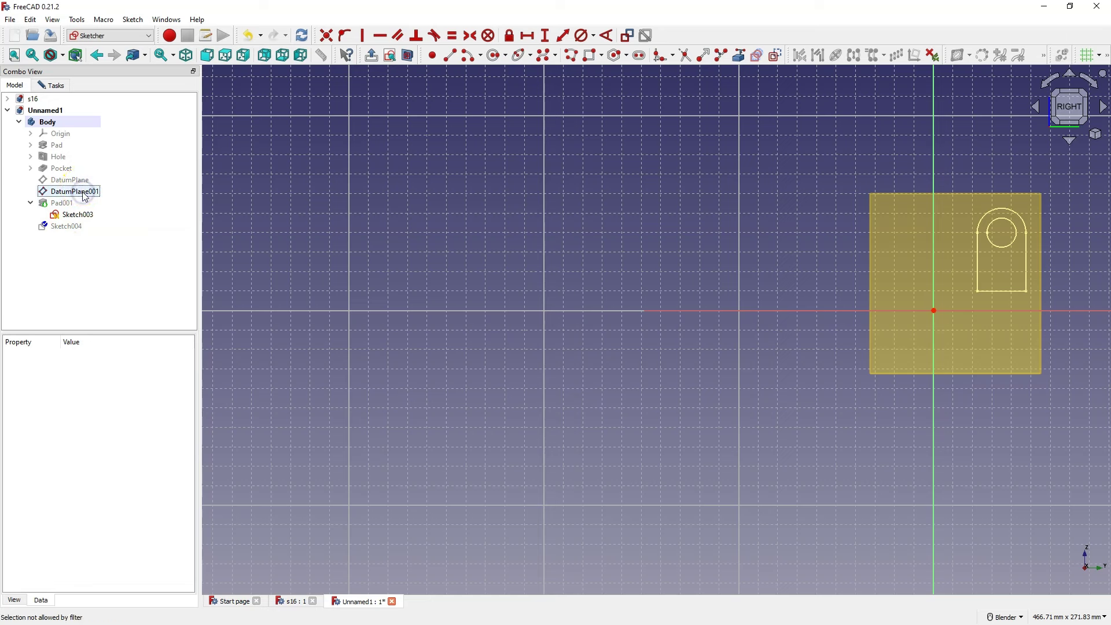
drag(84, 196, 696, 180)
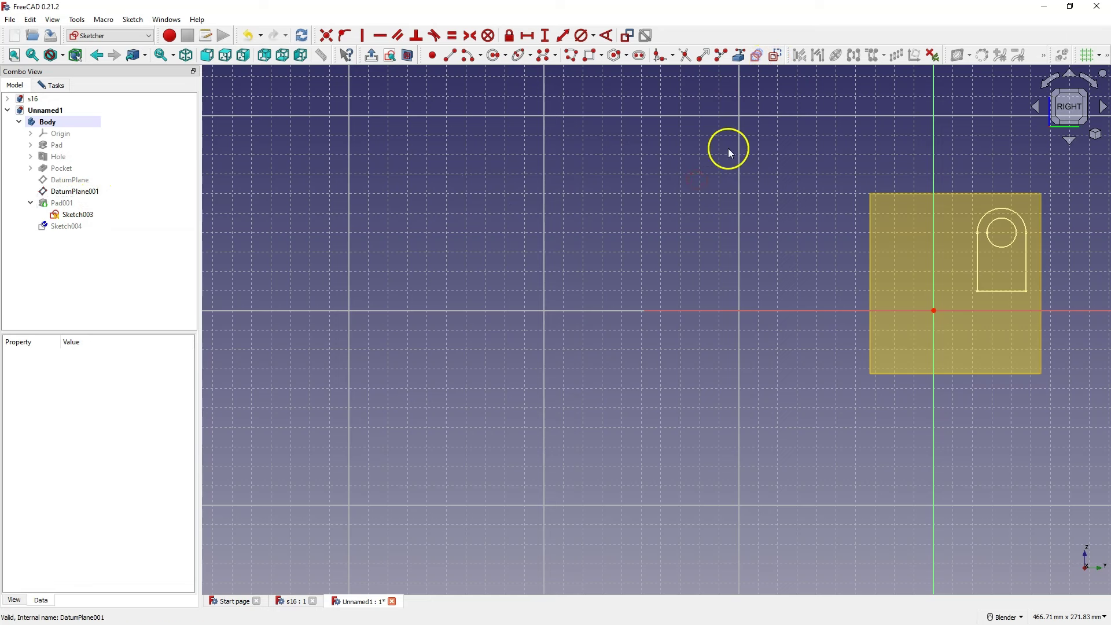
drag(633, 180, 88, 192)
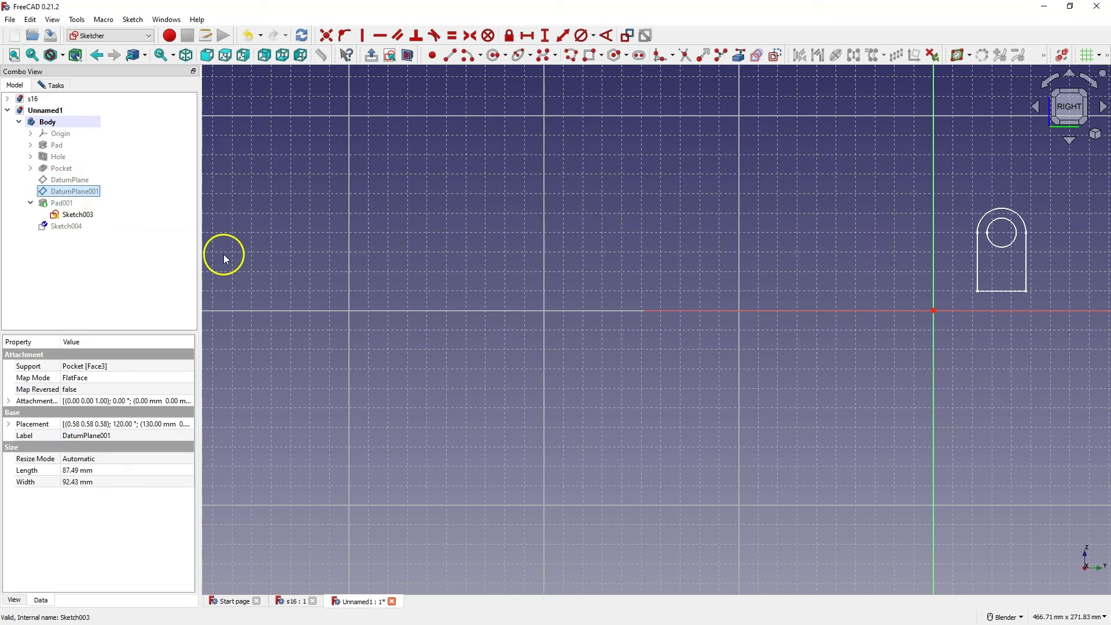
click(756, 56)
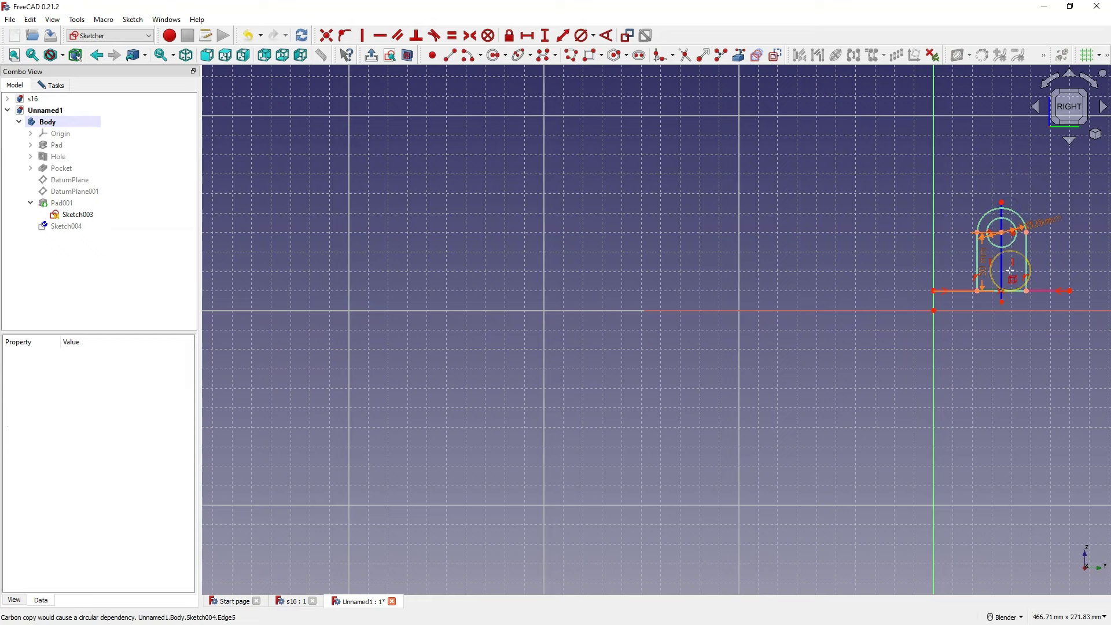
mouse_move(905, 260)
middle_down()
mouse_move(851, 267)
mouse_move(850, 289)
middle_up()
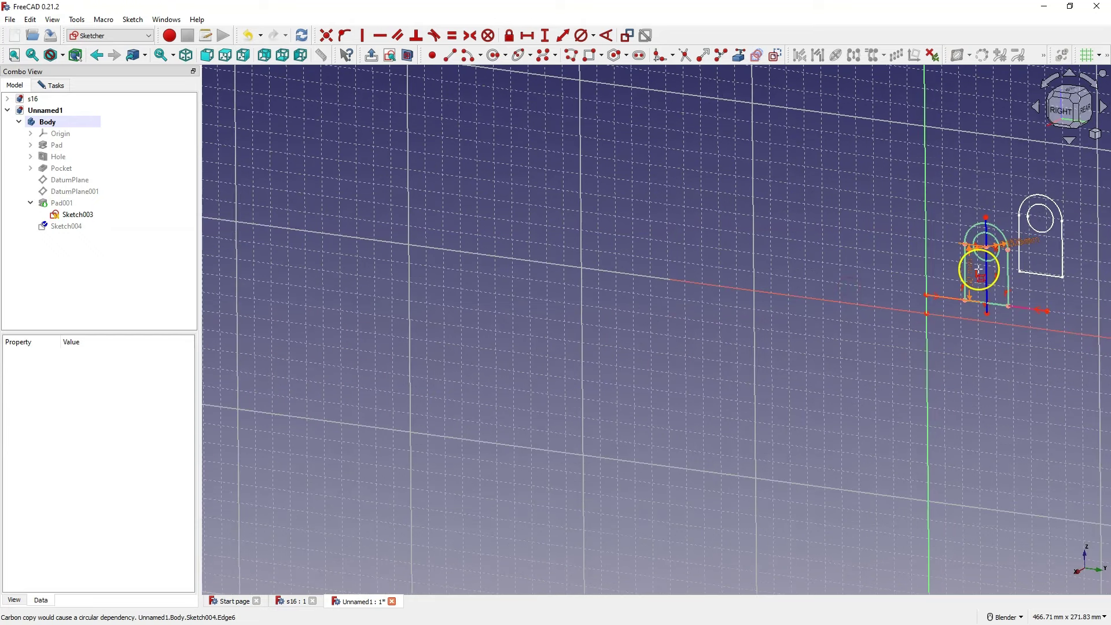
click(56, 86)
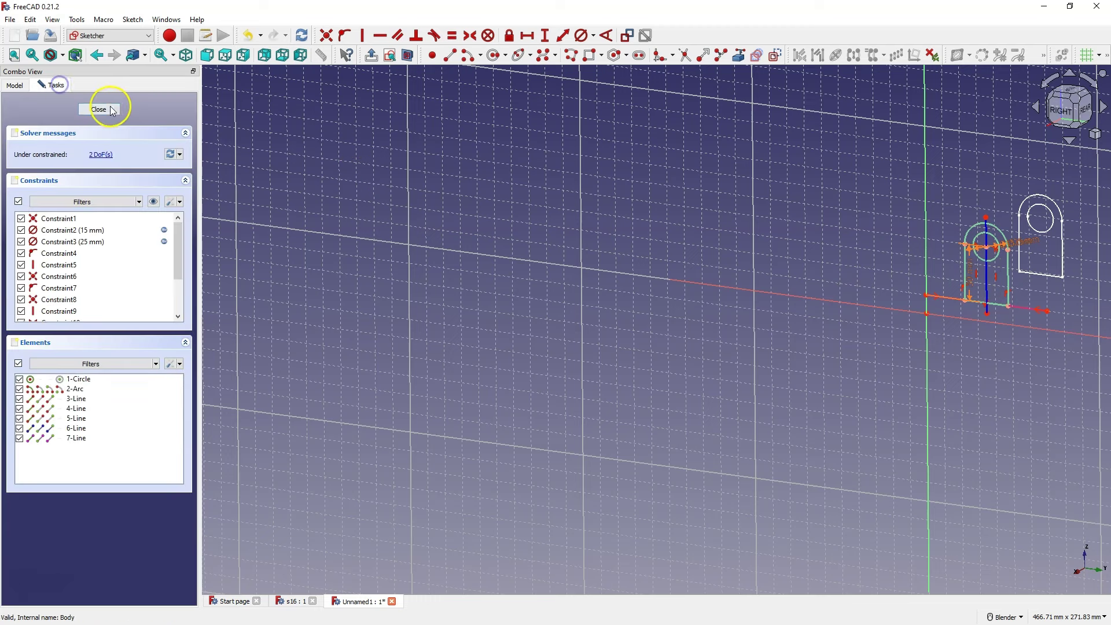
Close Sketch004 and make Pad001 visible again
click(107, 108)
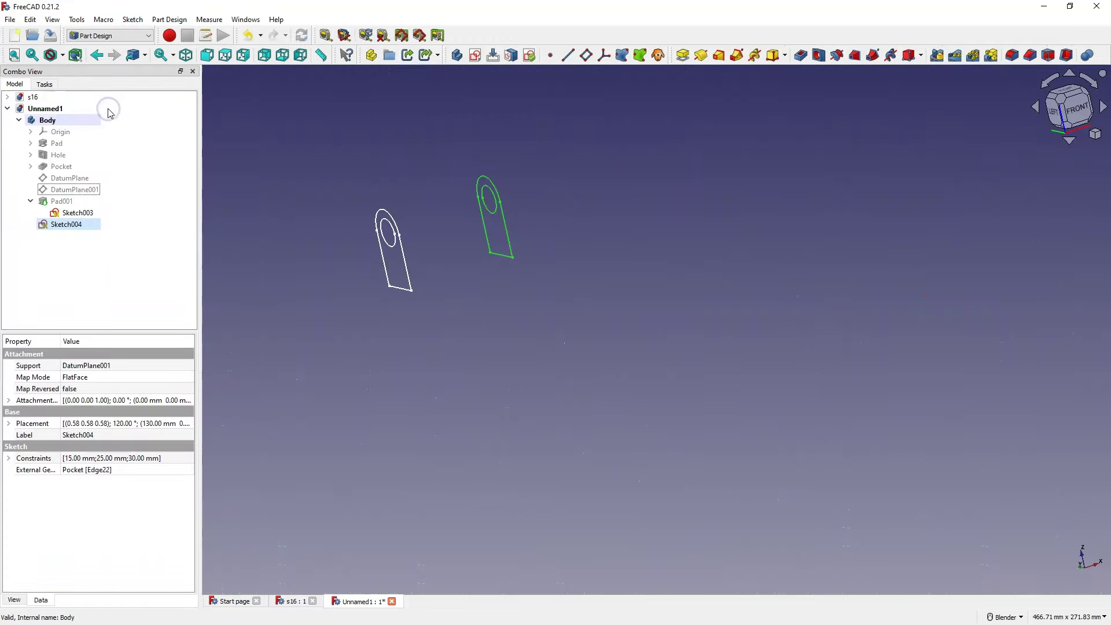
click(78, 190)
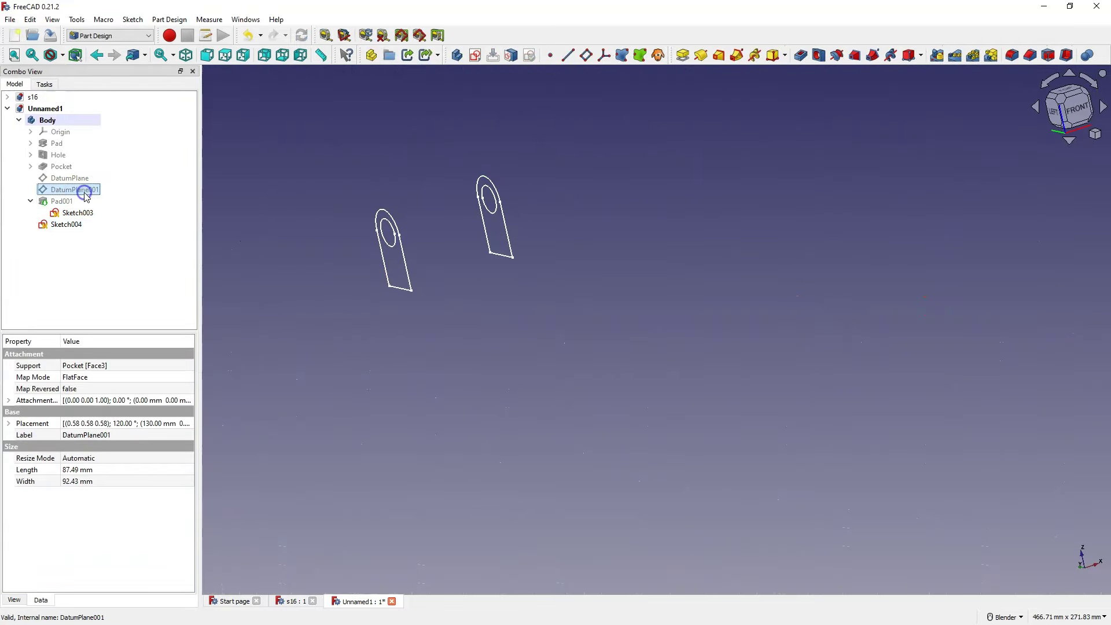
click(68, 202)
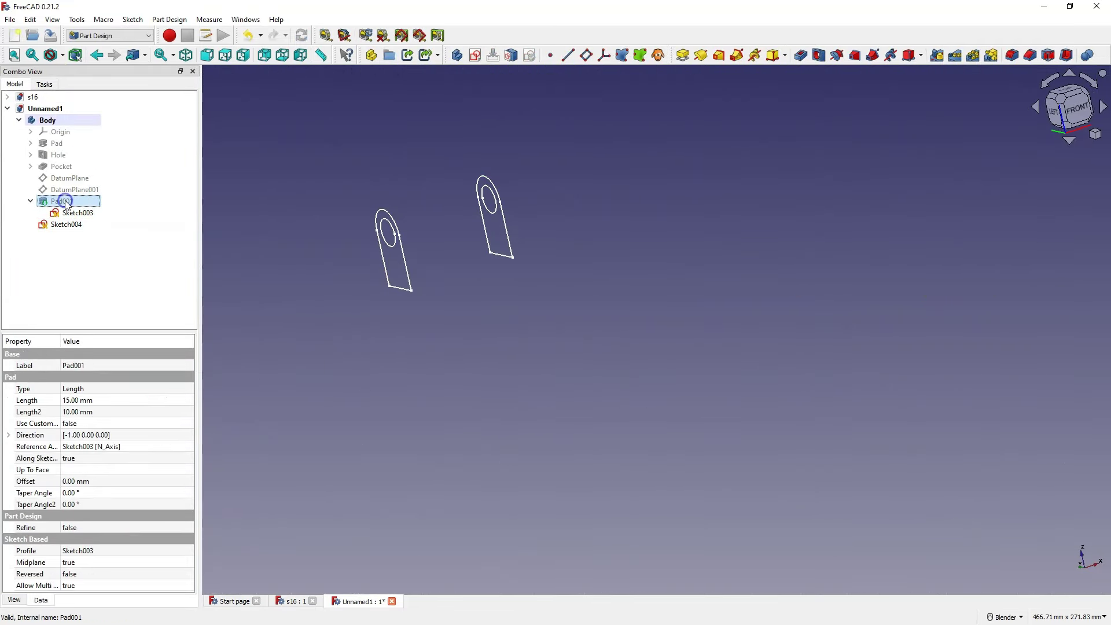
key(space)
Pad Sketch004 to a 15 mm length, symmetric to its plane
click(67, 226)
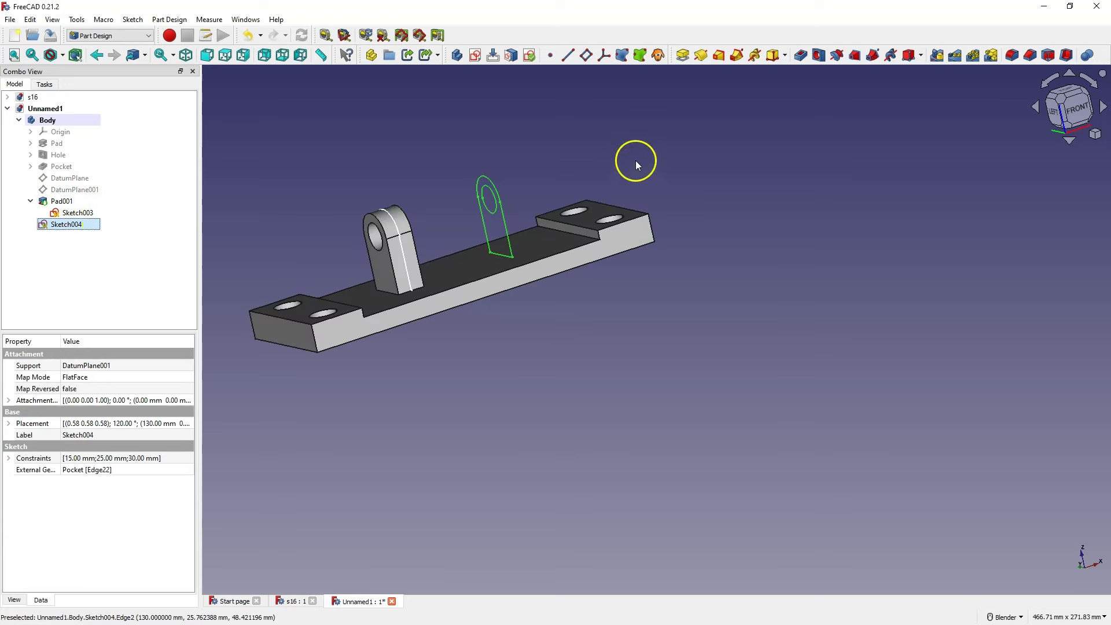
click(683, 56)
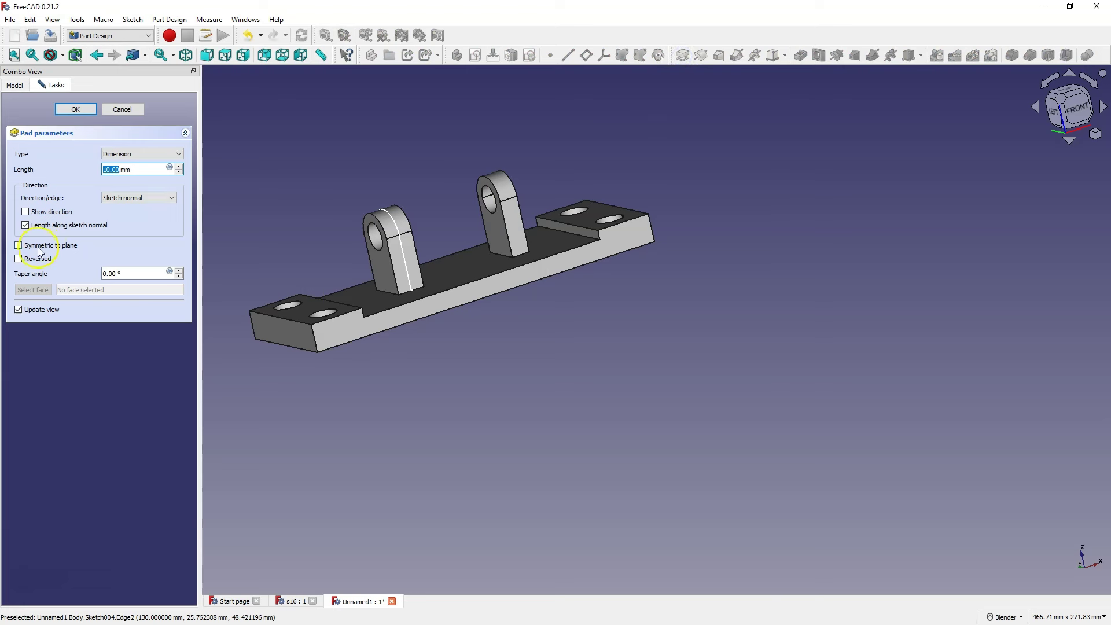
click(18, 246)
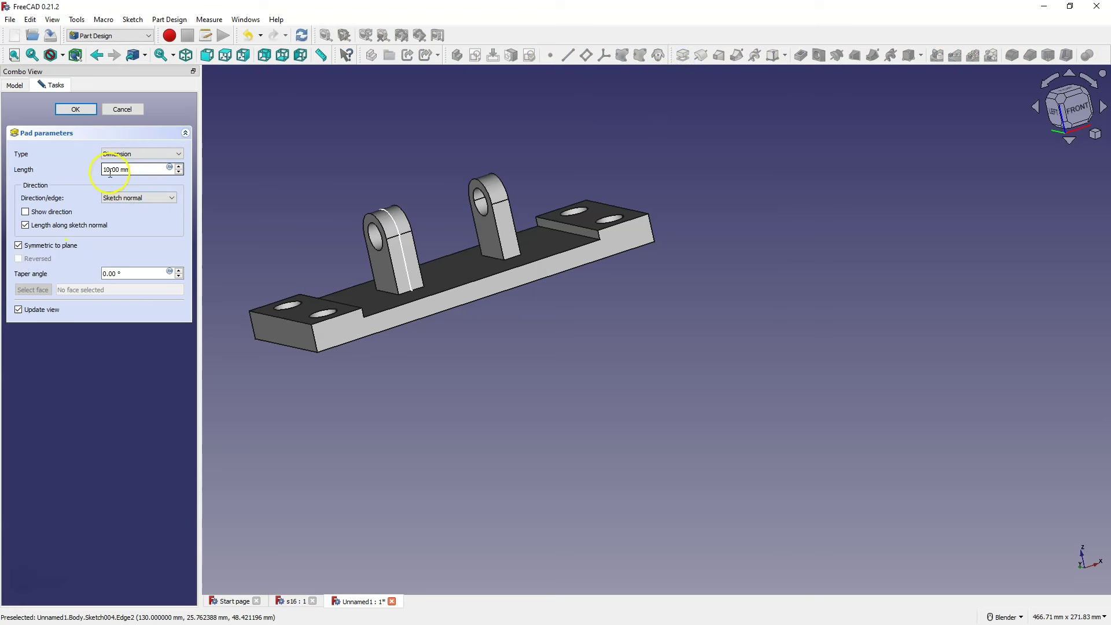
click(92, 167)
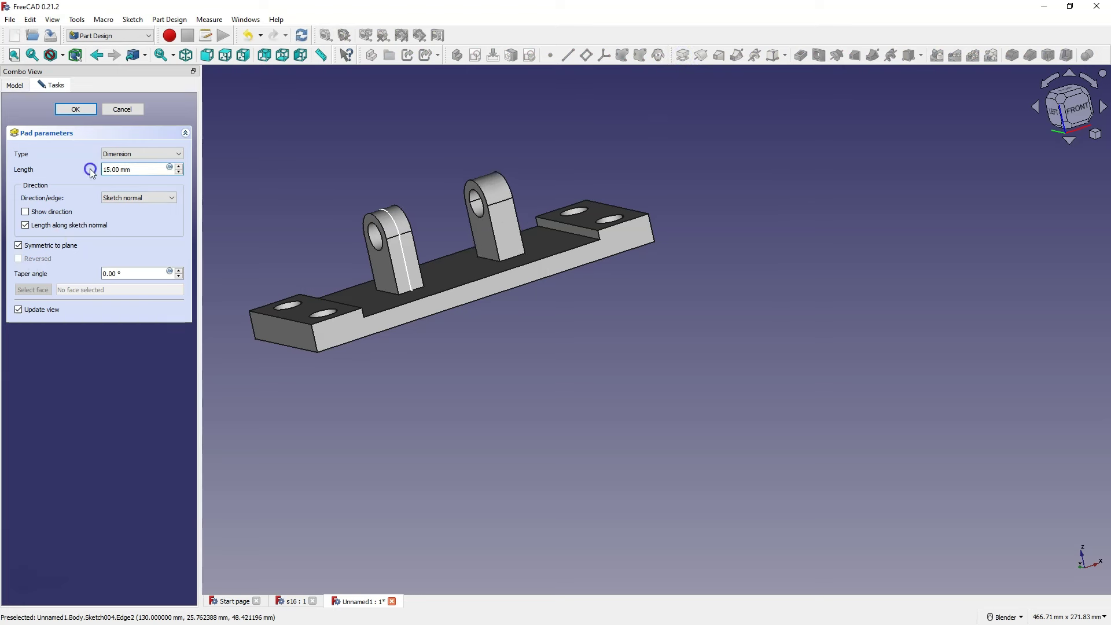
click(76, 110)
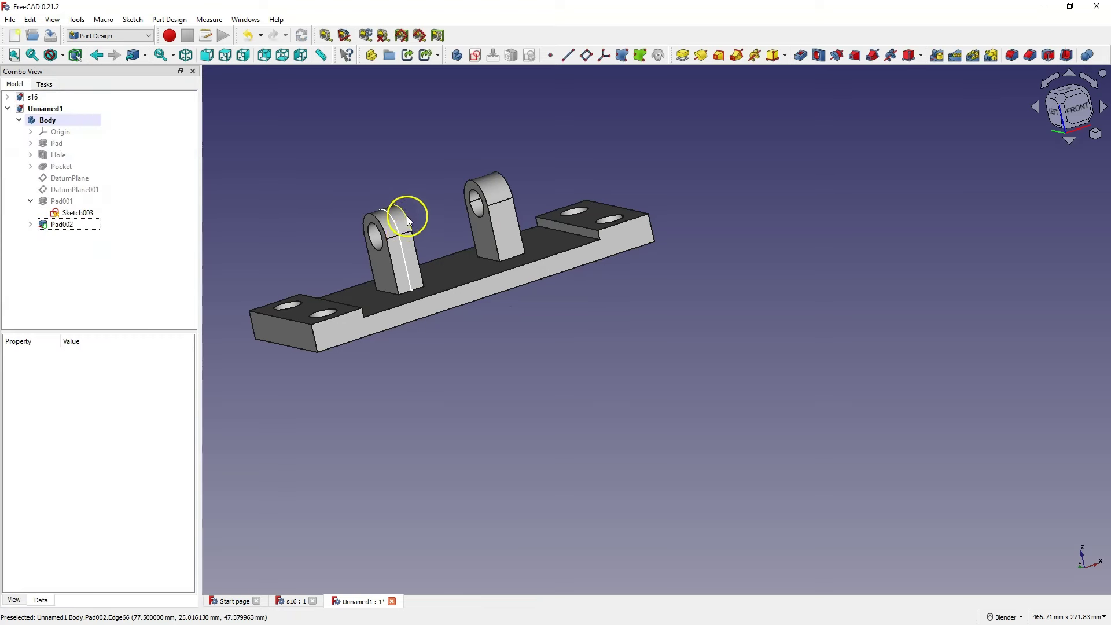
Compare the model with the s16 reference, then return to Unnamed1
click(85, 214)
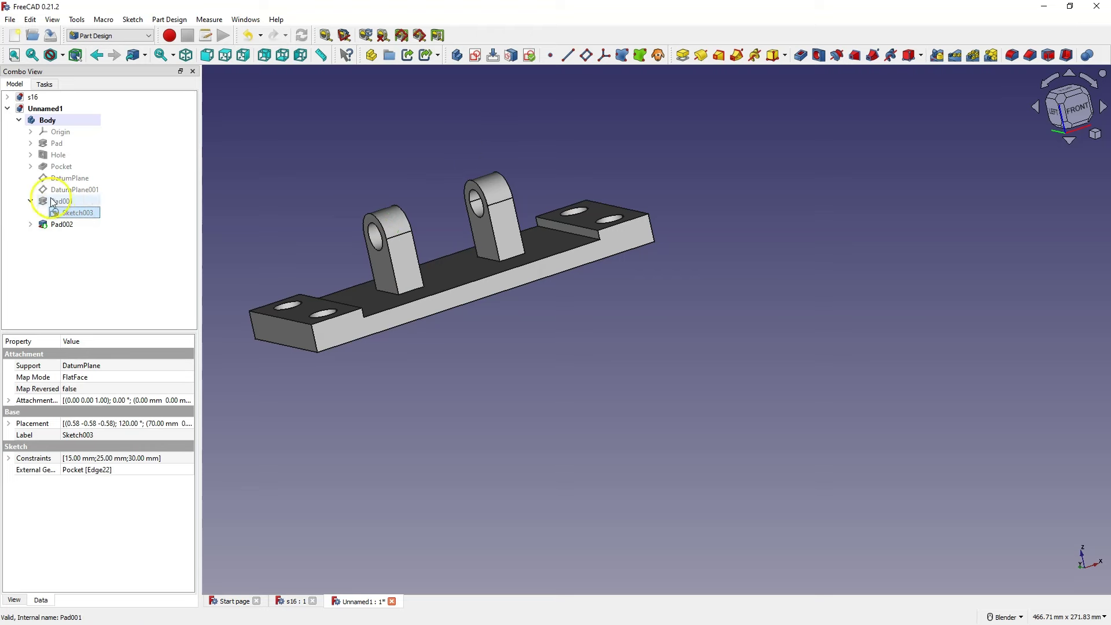
click(30, 201)
mouse_move(535, 202)
middle_down()
mouse_move(528, 245)
mouse_move(499, 259)
middle_up()
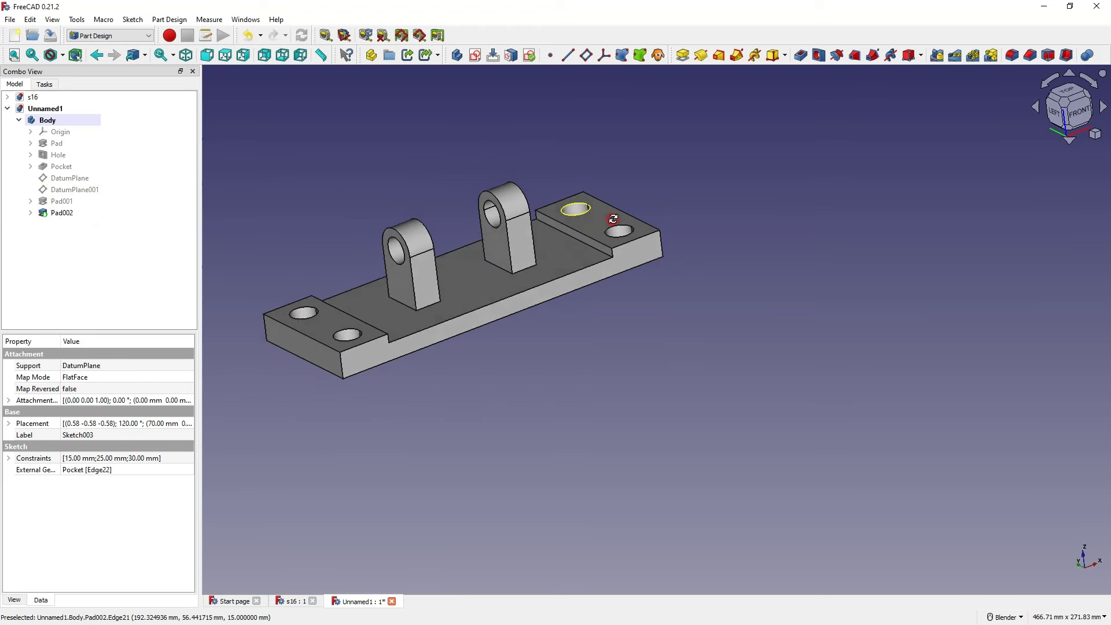
click(284, 605)
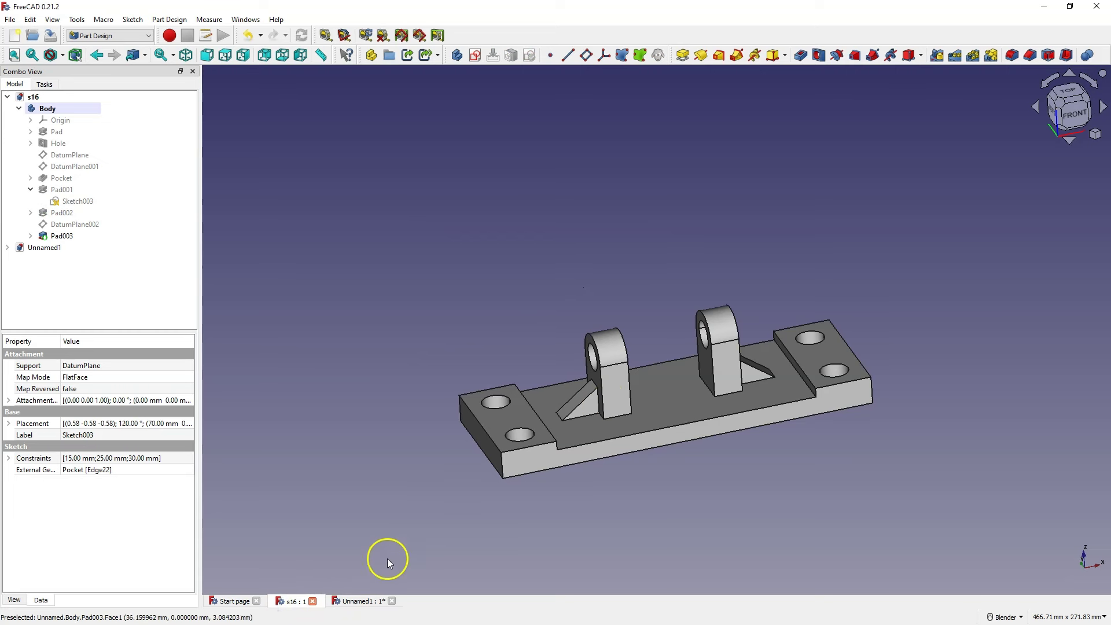
click(365, 601)
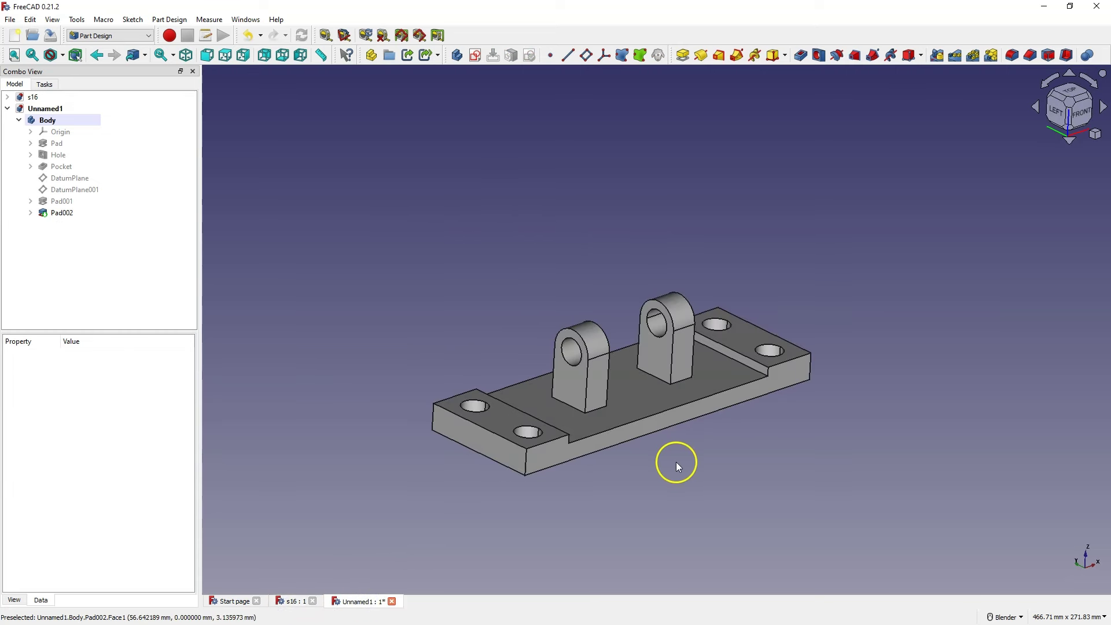
Select the plate's front face together with its long left side face
click(660, 422)
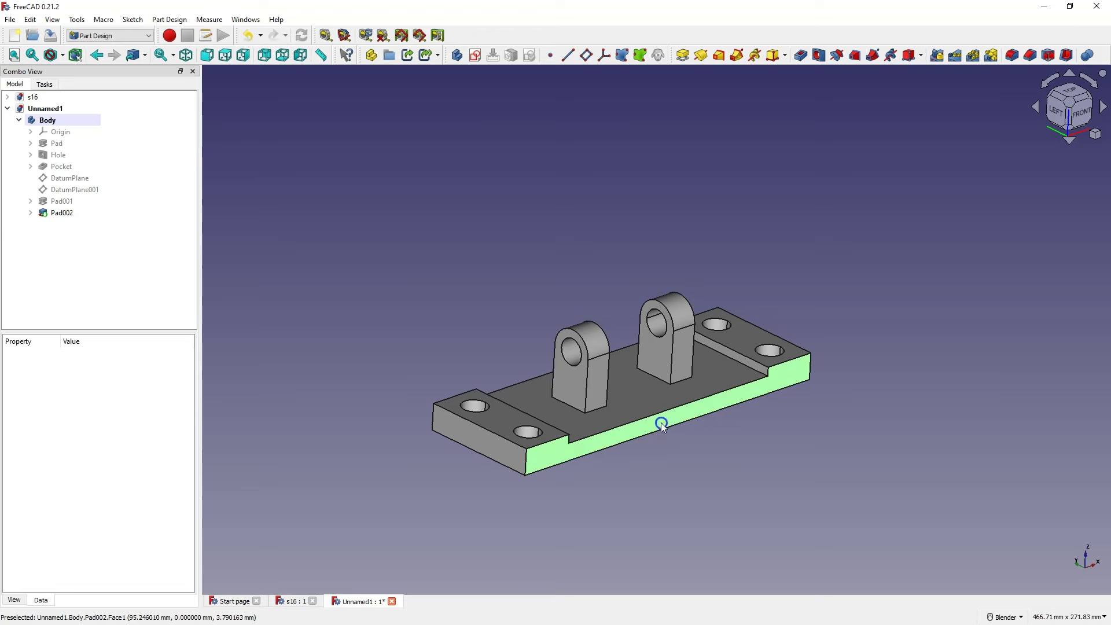
middle_drag(453, 296, 569, 347)
middle_drag(290, 255, 300, 300)
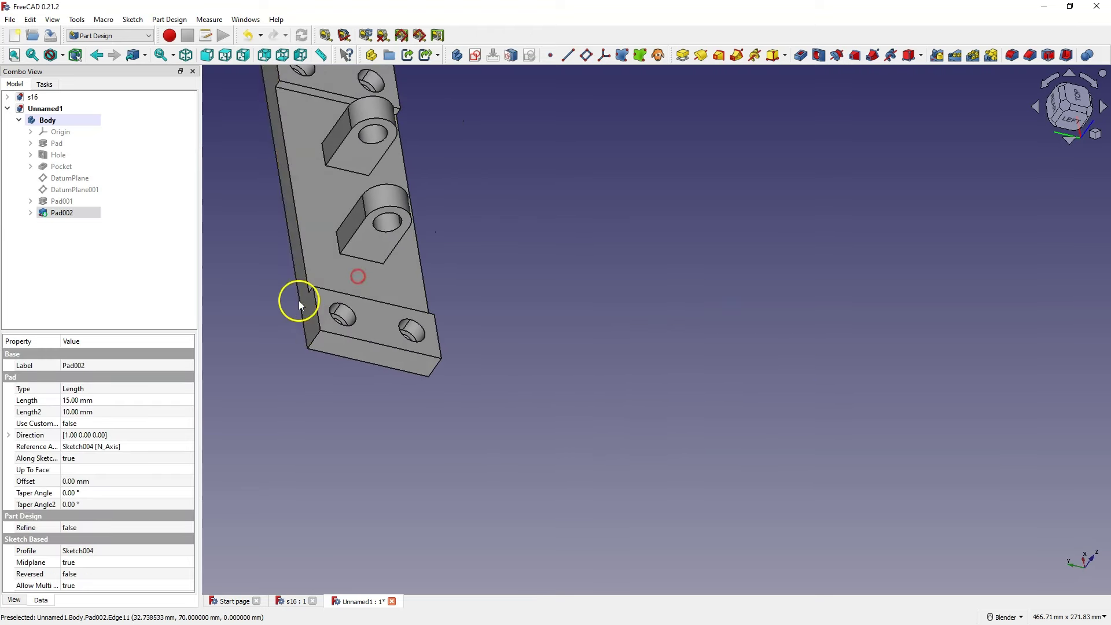
click(305, 302)
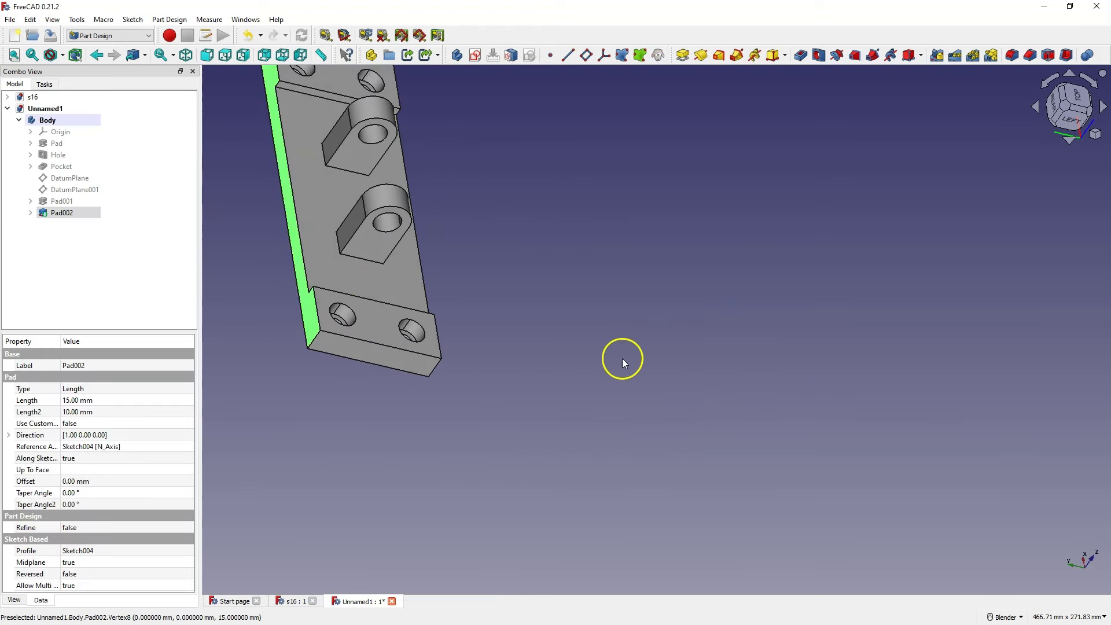
Add DatumPlane002 on the two Pad002 faces, rotated 90° about y to stand upright through both lugs
click(587, 56)
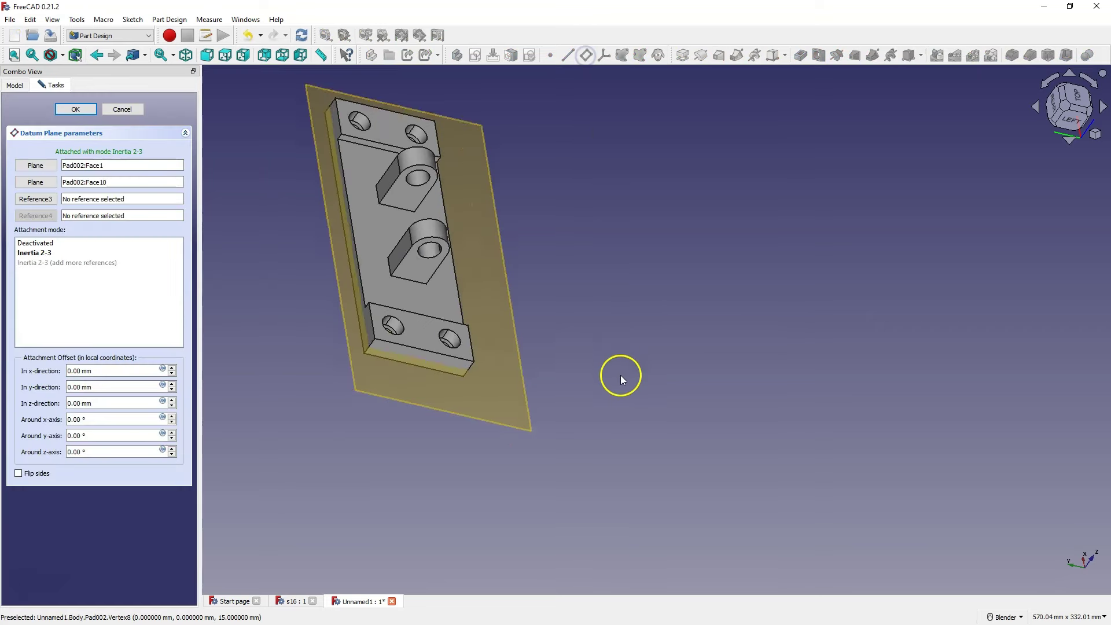
key(0)
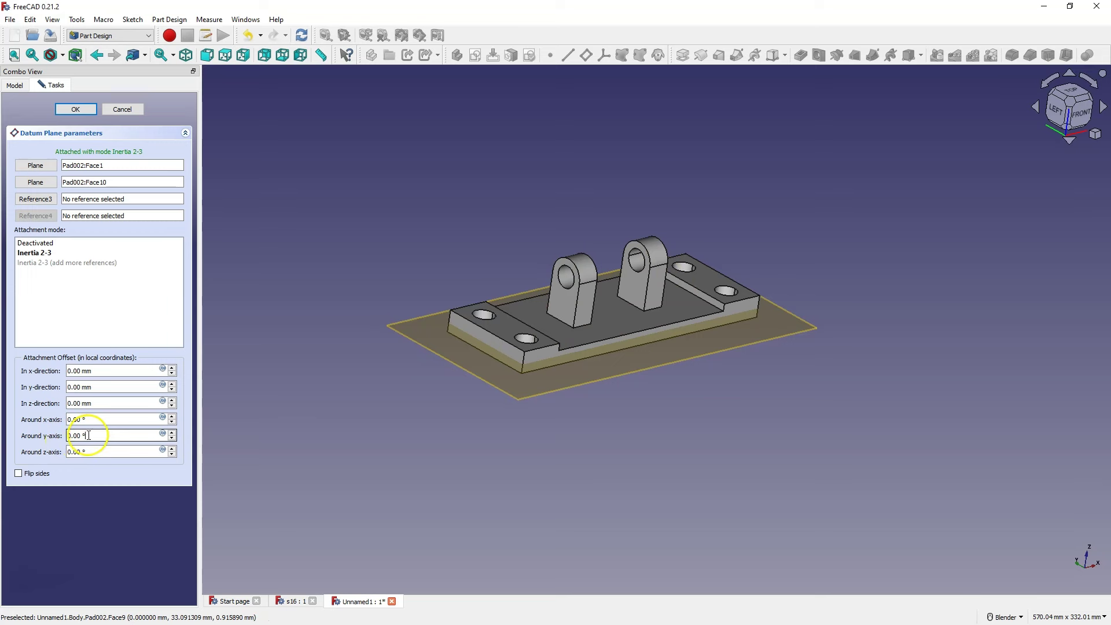
scroll(88, 436, down, 4)
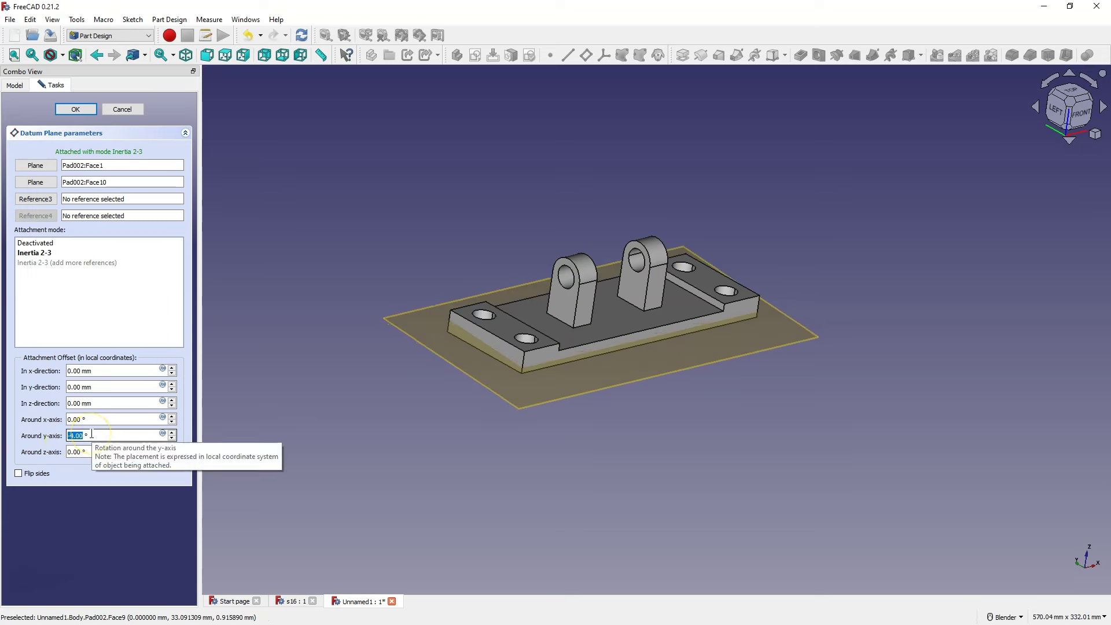
key(Return)
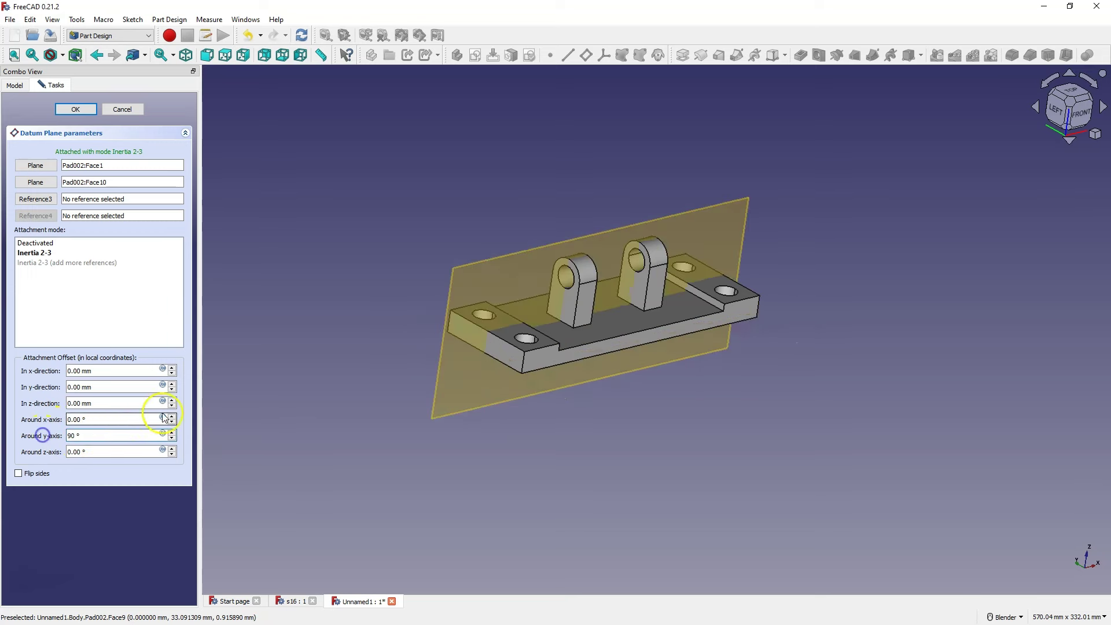
middle_drag(415, 374, 520, 296)
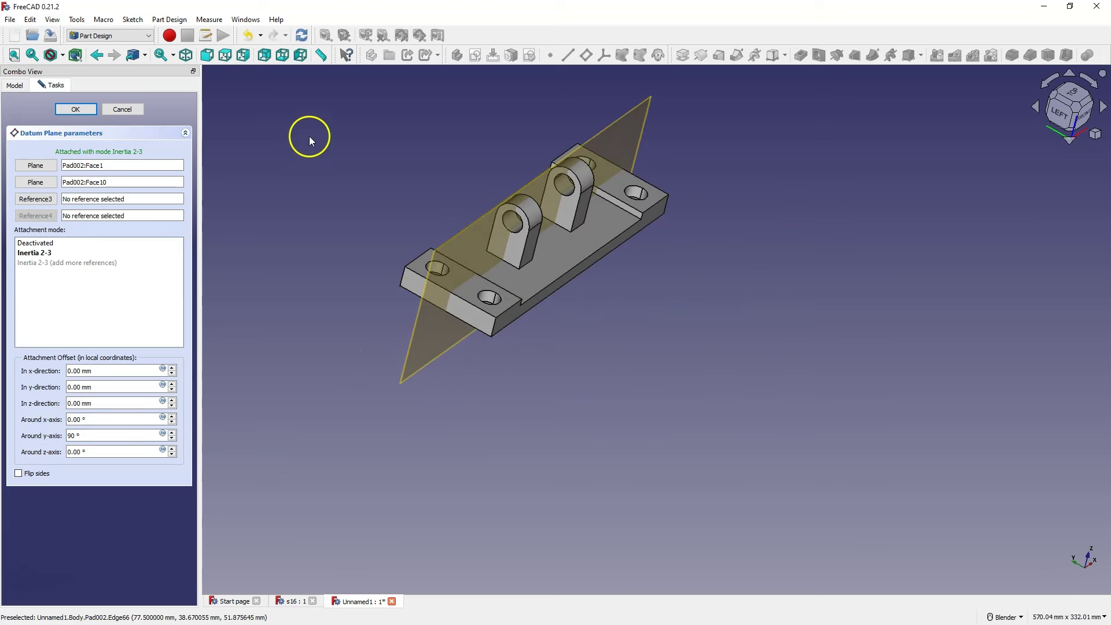
click(76, 110)
click(472, 241)
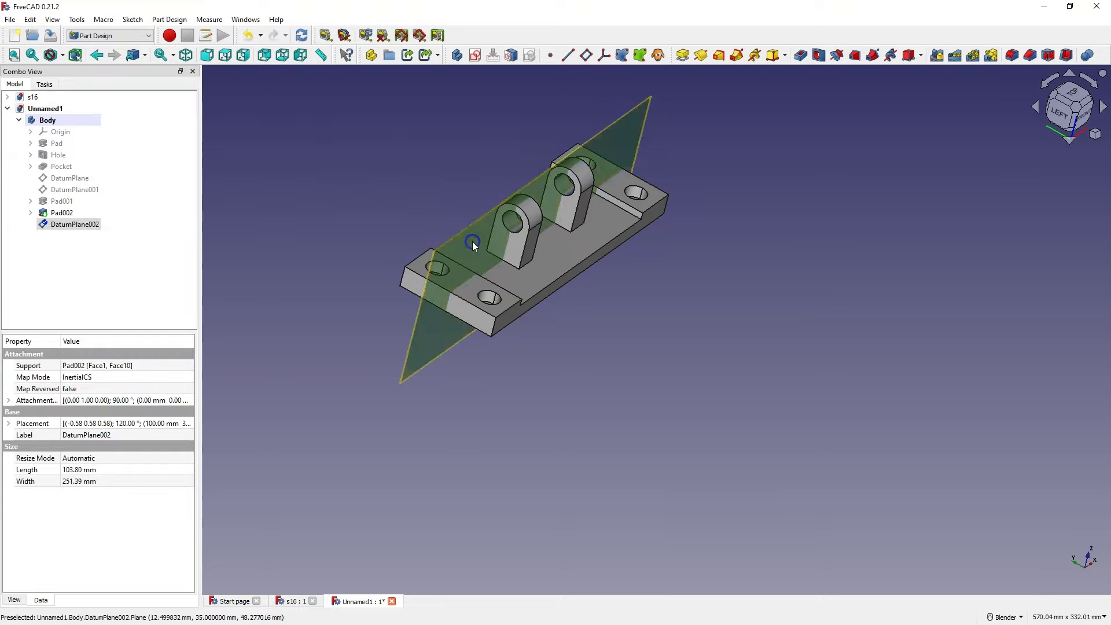
Start a new sketch, Sketch005, on DatumPlane002
click(475, 55)
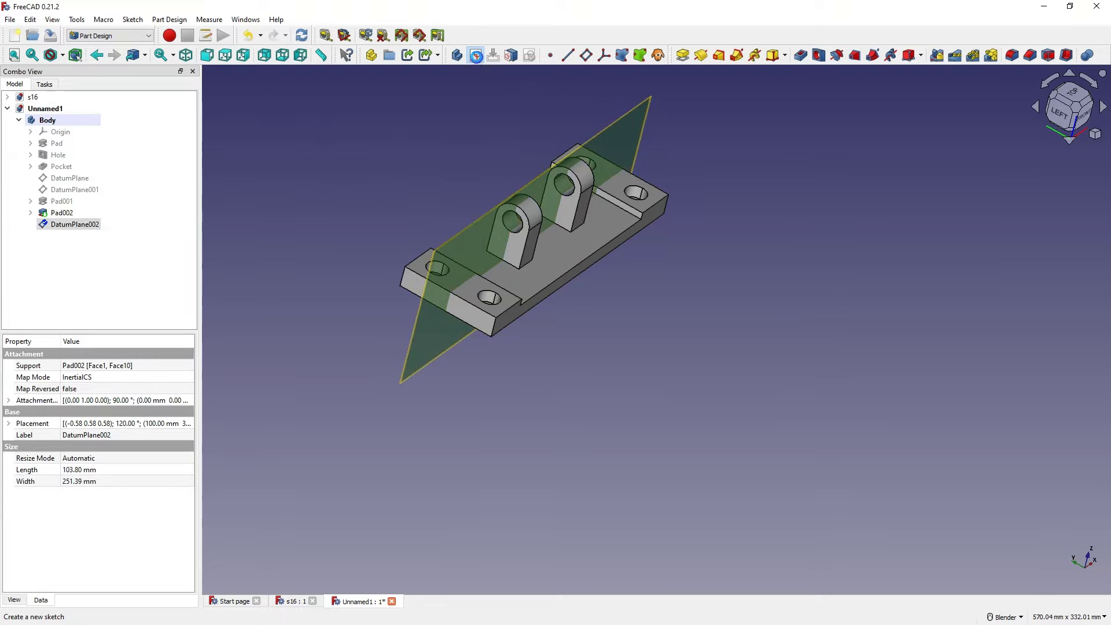
scroll(687, 310, down, 5)
scroll(713, 522, up, 4)
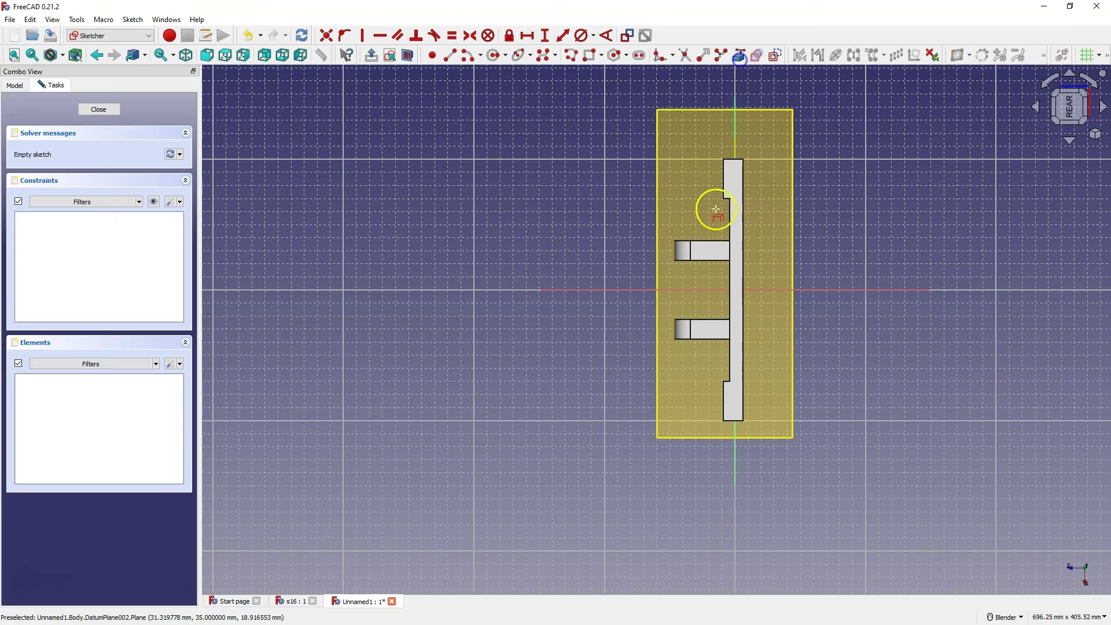
Link three upright-plate and lug edges as external geometry, then turn on View section
click(739, 56)
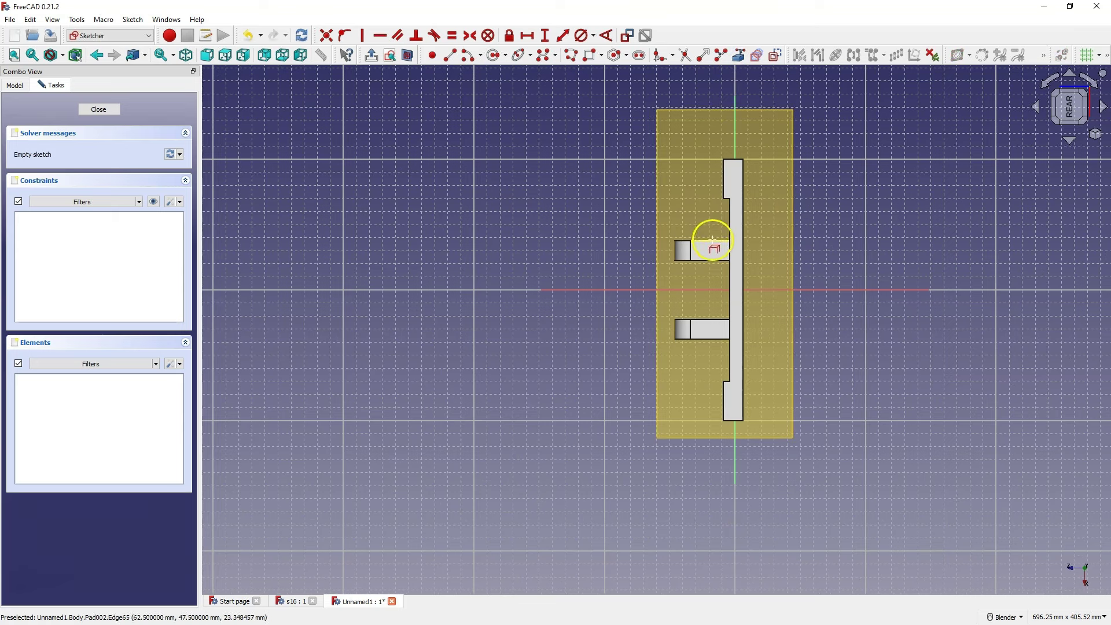
click(729, 225)
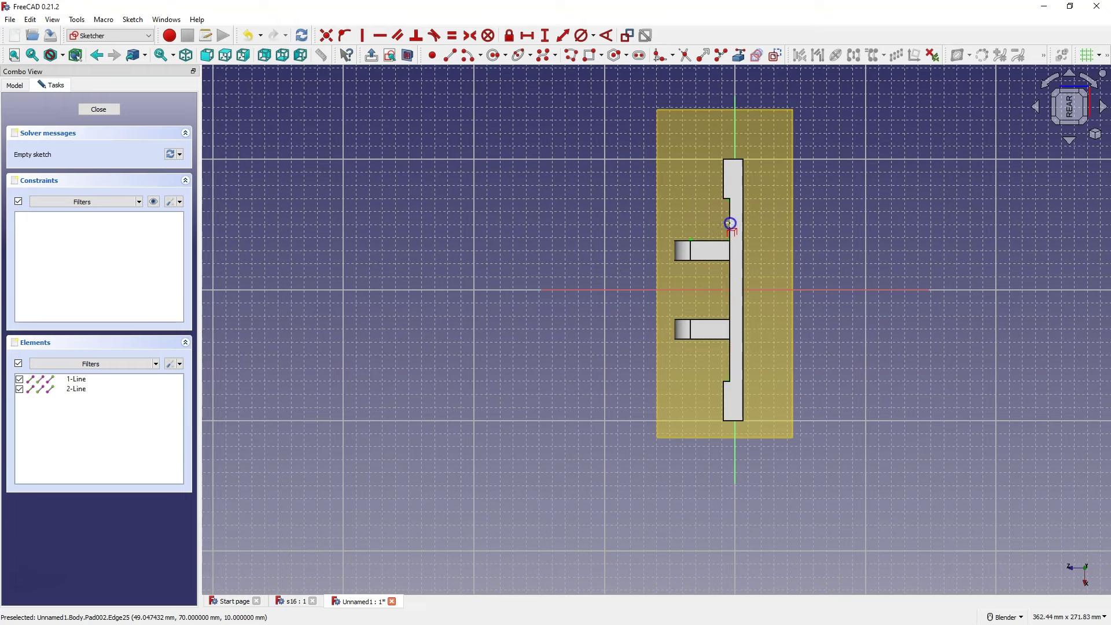
click(718, 338)
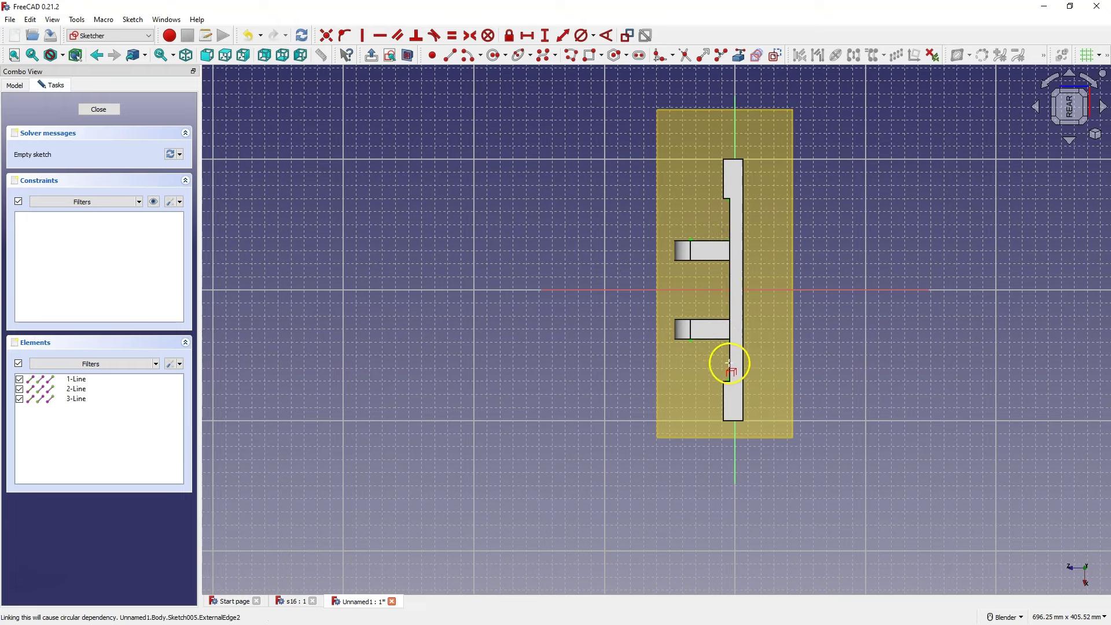
scroll(726, 356, down, 4)
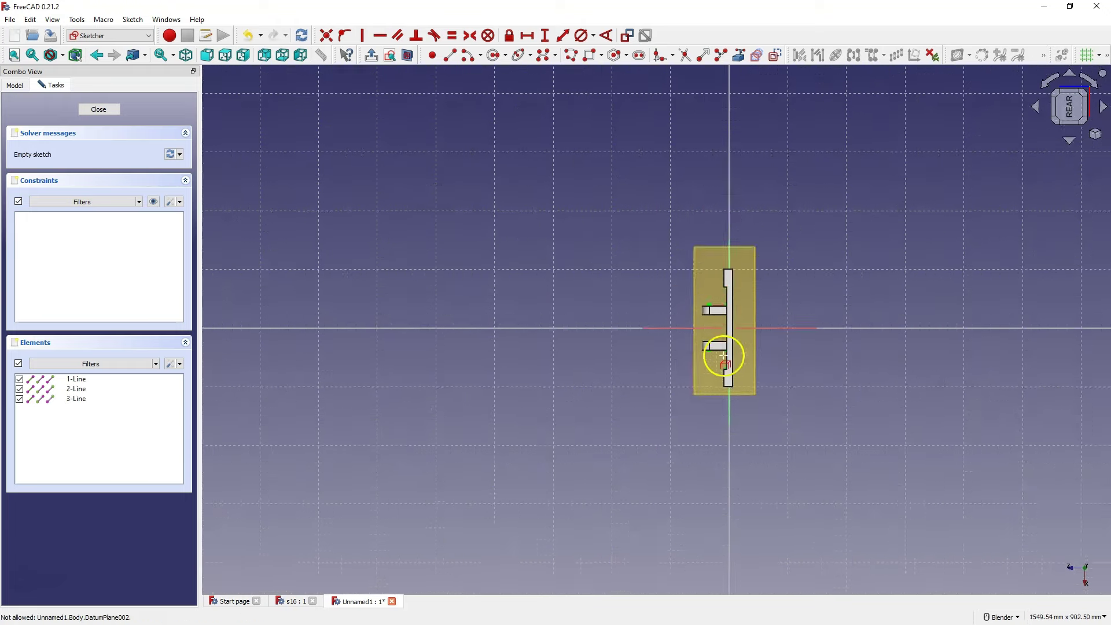
scroll(725, 364, up, 10)
scroll(722, 301, down, 5)
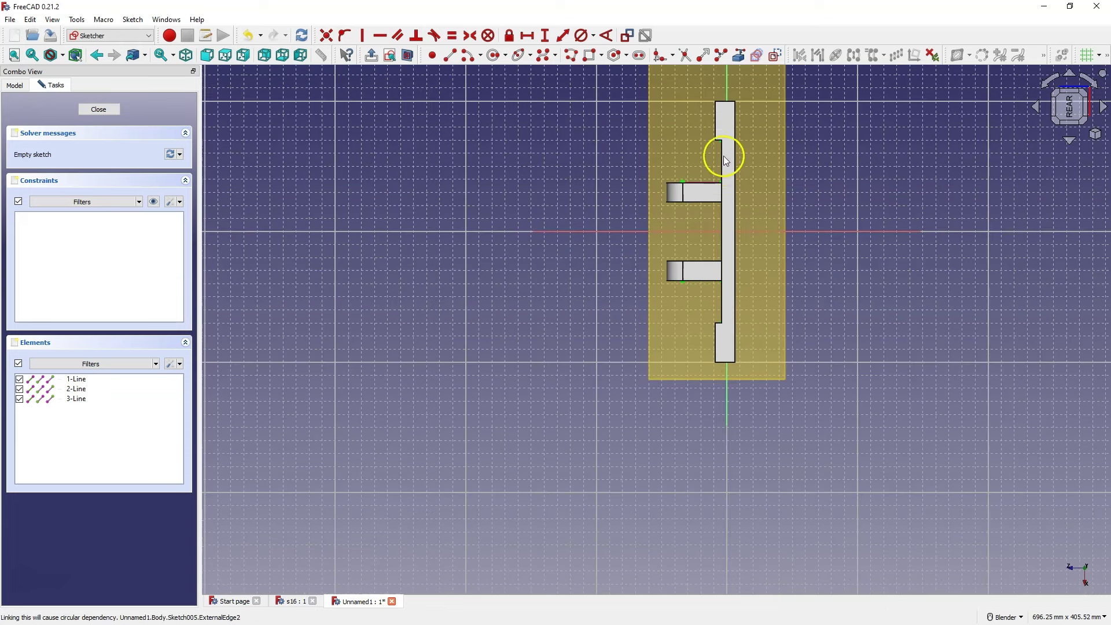
click(132, 20)
click(181, 148)
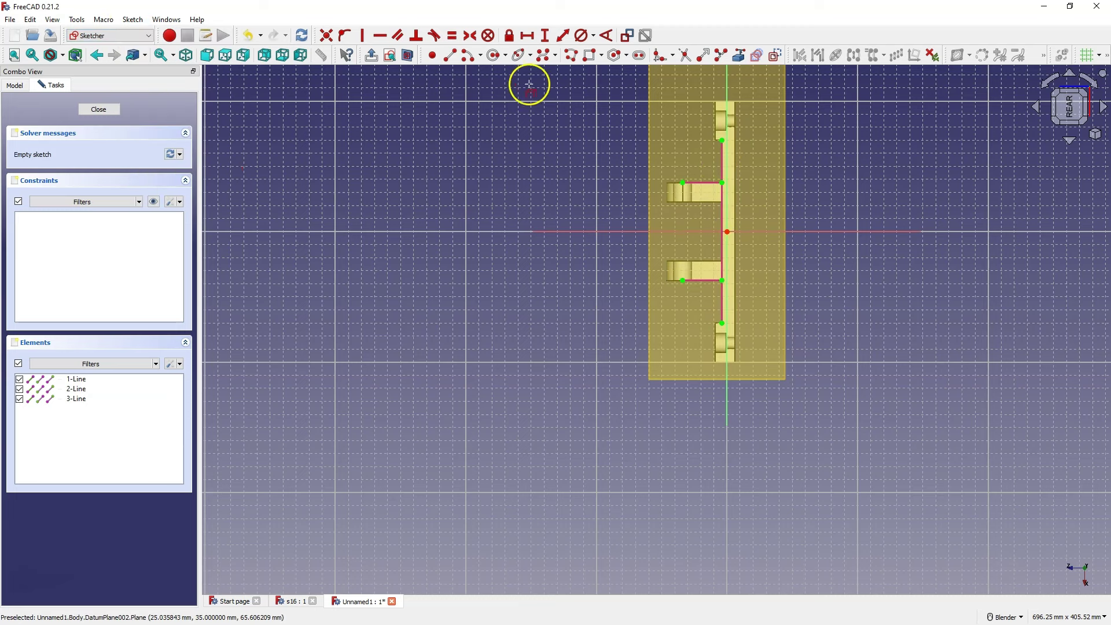
Draw a closed polyline triangle between the upper lug and the upright edge
click(569, 55)
click(722, 140)
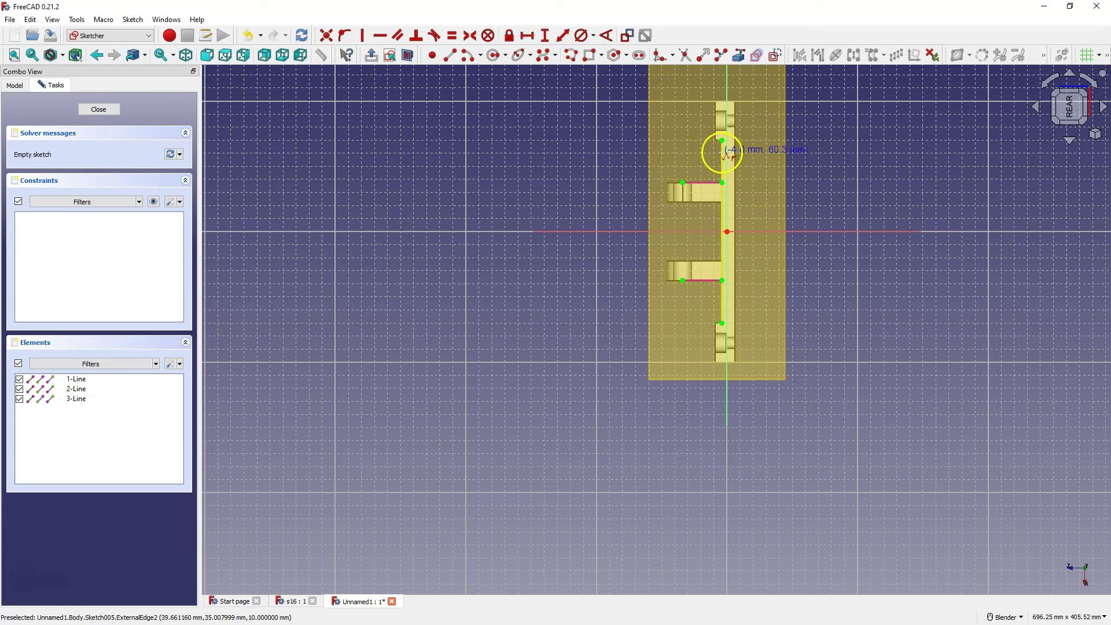
click(722, 153)
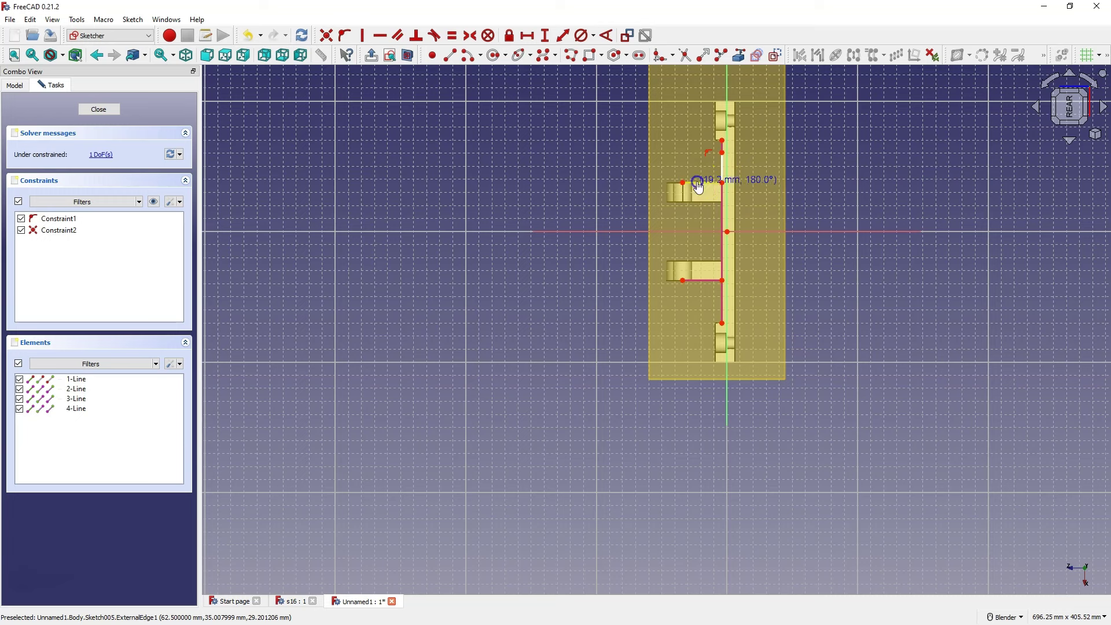
click(698, 183)
click(722, 152)
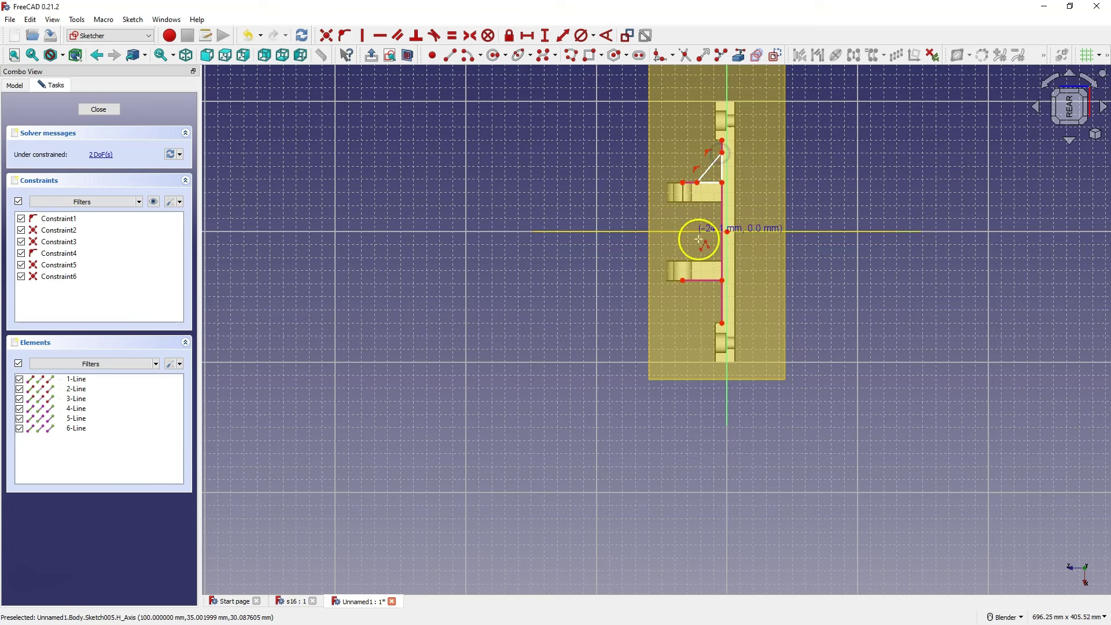
Draw a matching closed triangle below the lower lug against the upright edge
click(723, 280)
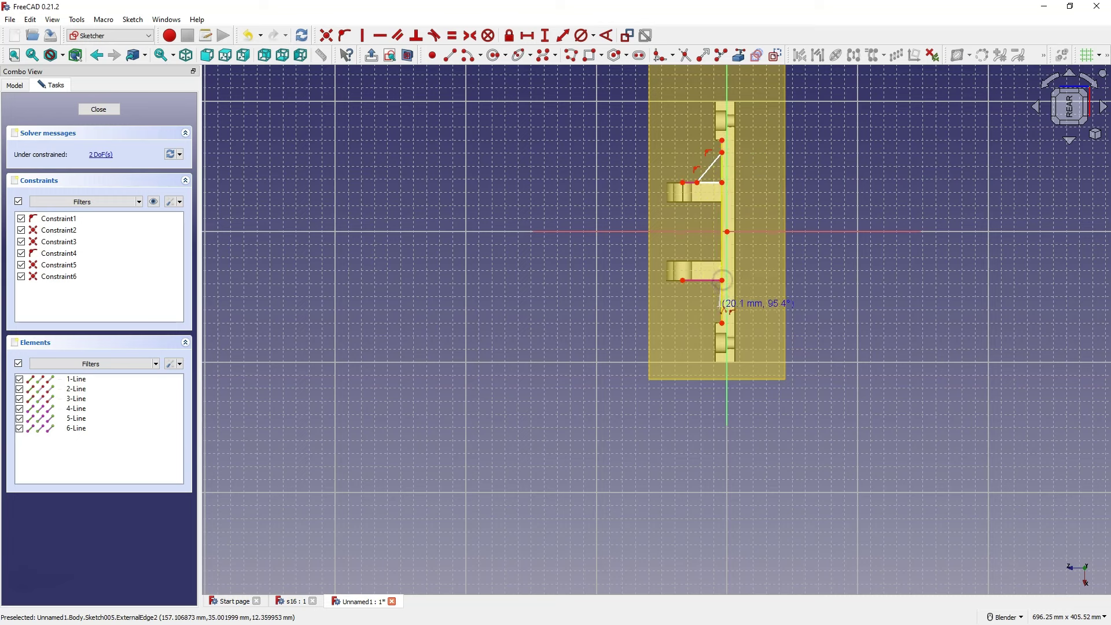
click(722, 310)
click(699, 280)
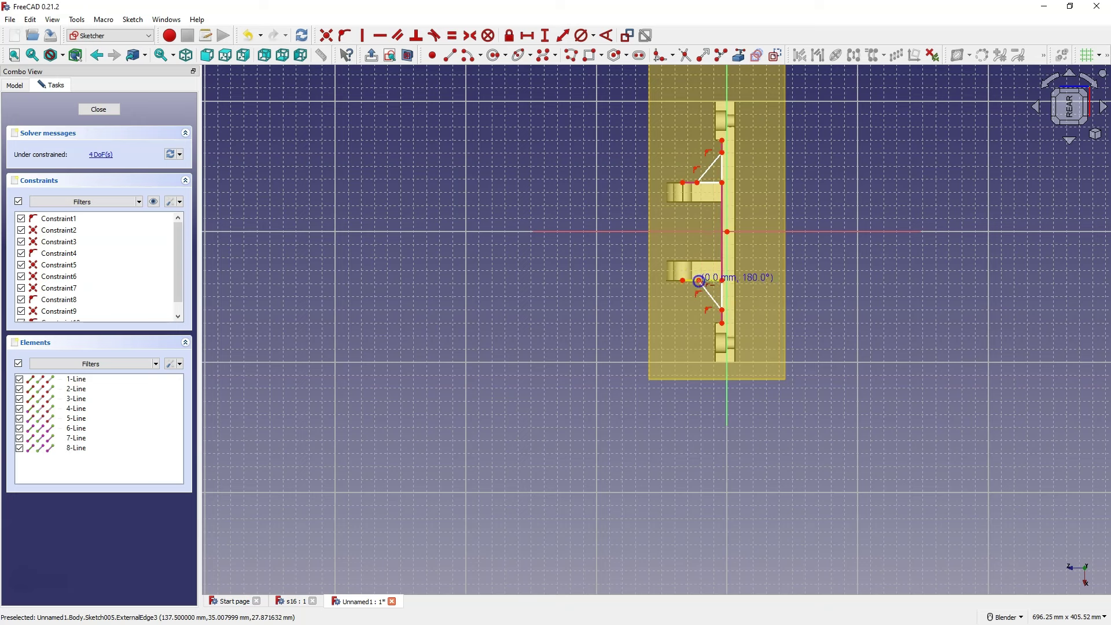
click(722, 280)
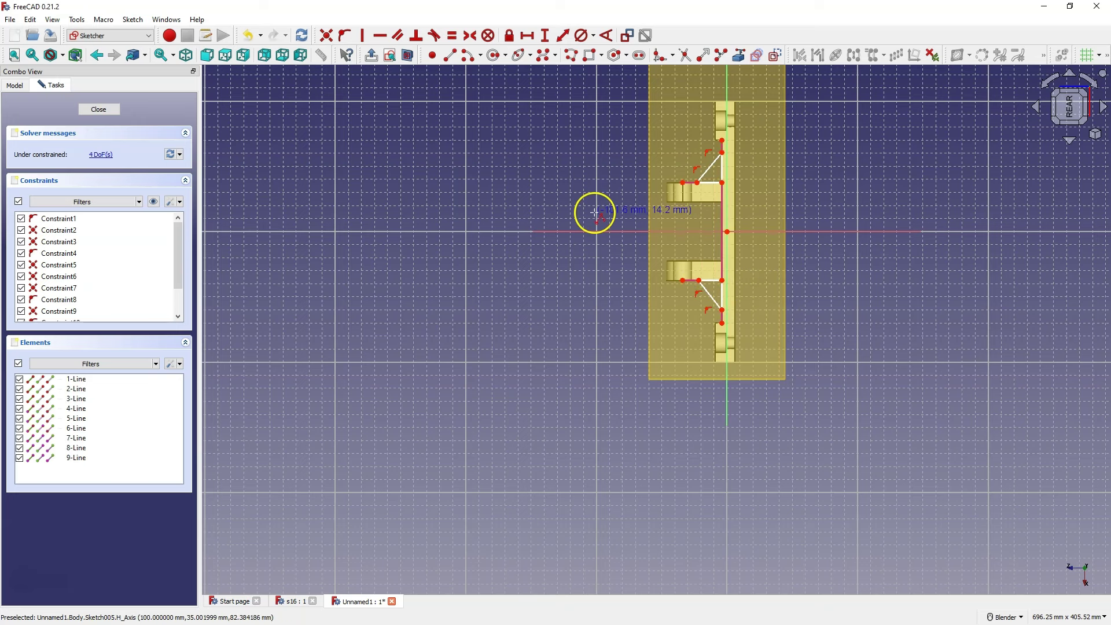
click(719, 190)
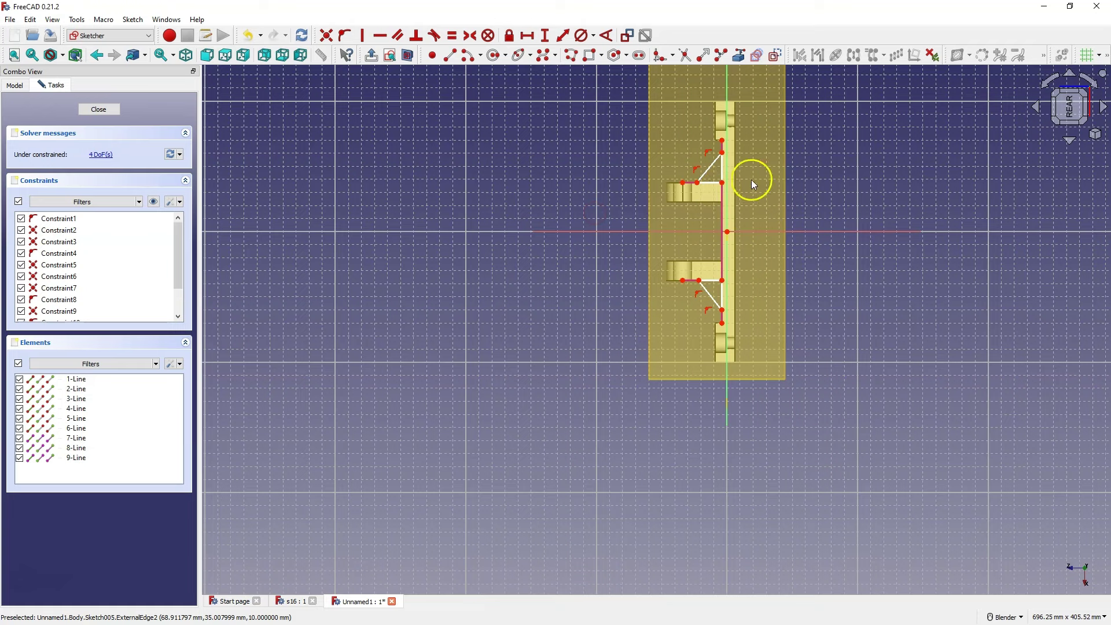
scroll(759, 210, down, 1)
scroll(764, 212, up, 4)
Give both rib diagonals a 20 mm vertical distance
scroll(764, 211, down, 2)
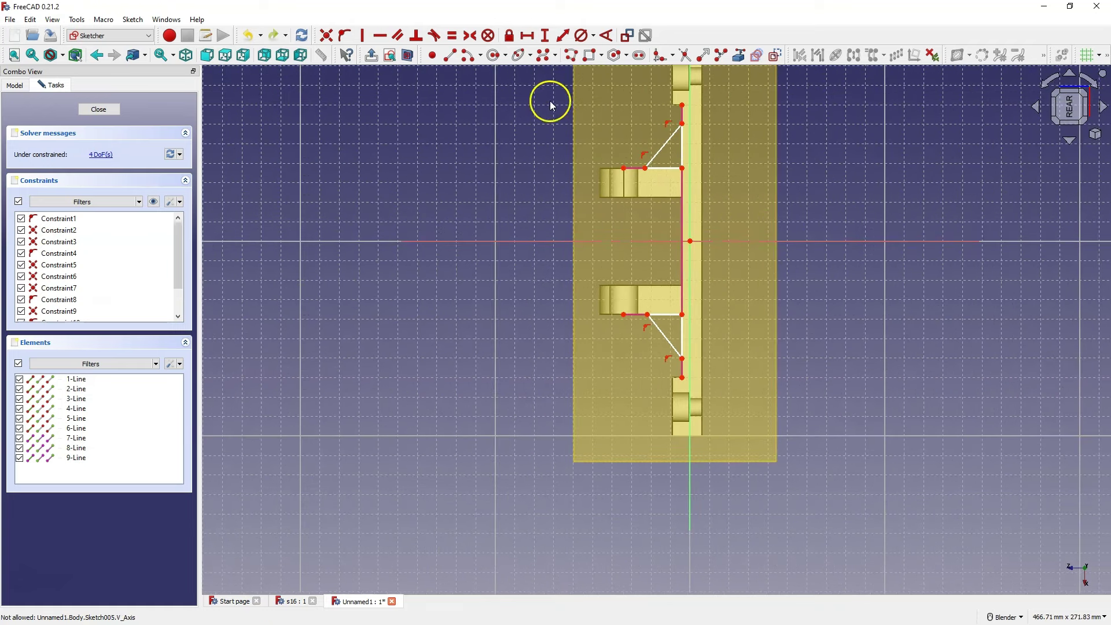
click(545, 35)
click(663, 146)
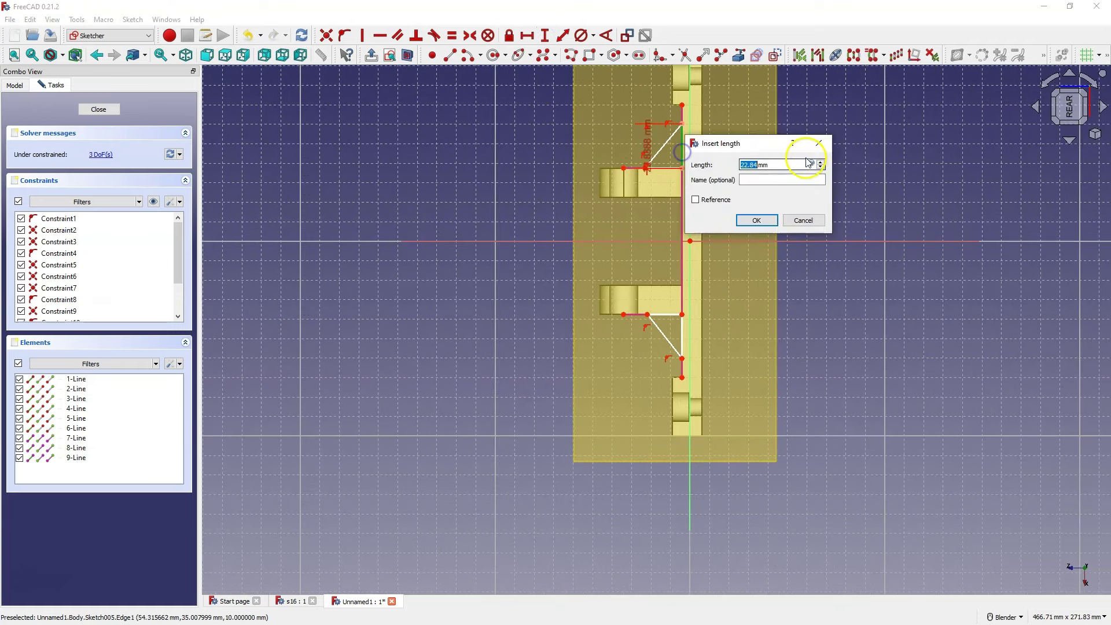
text(20)
key(Return)
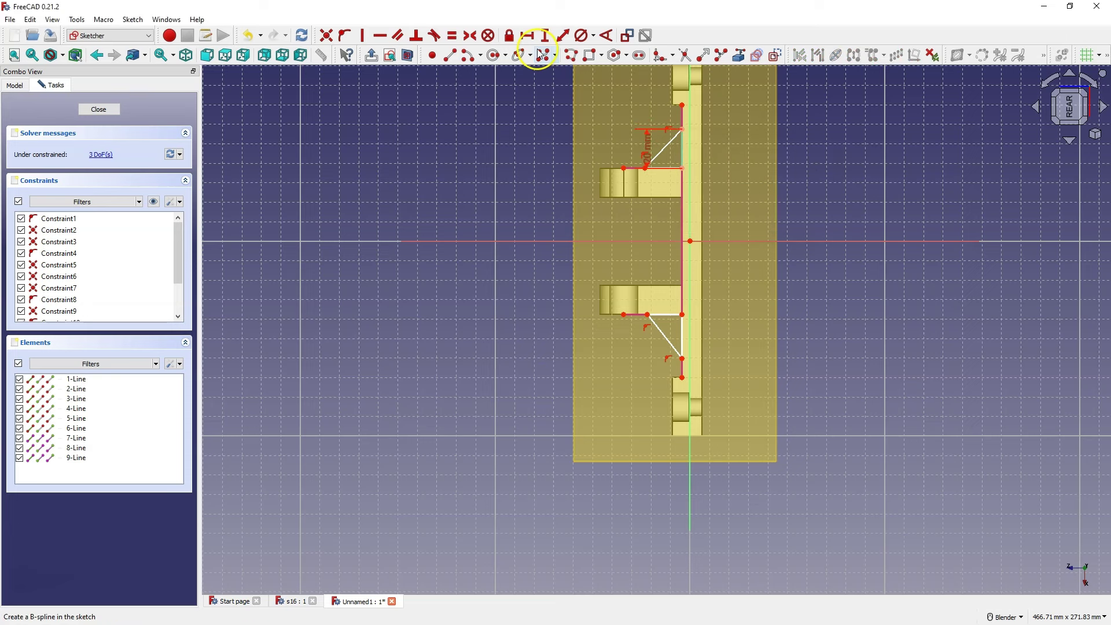
click(679, 330)
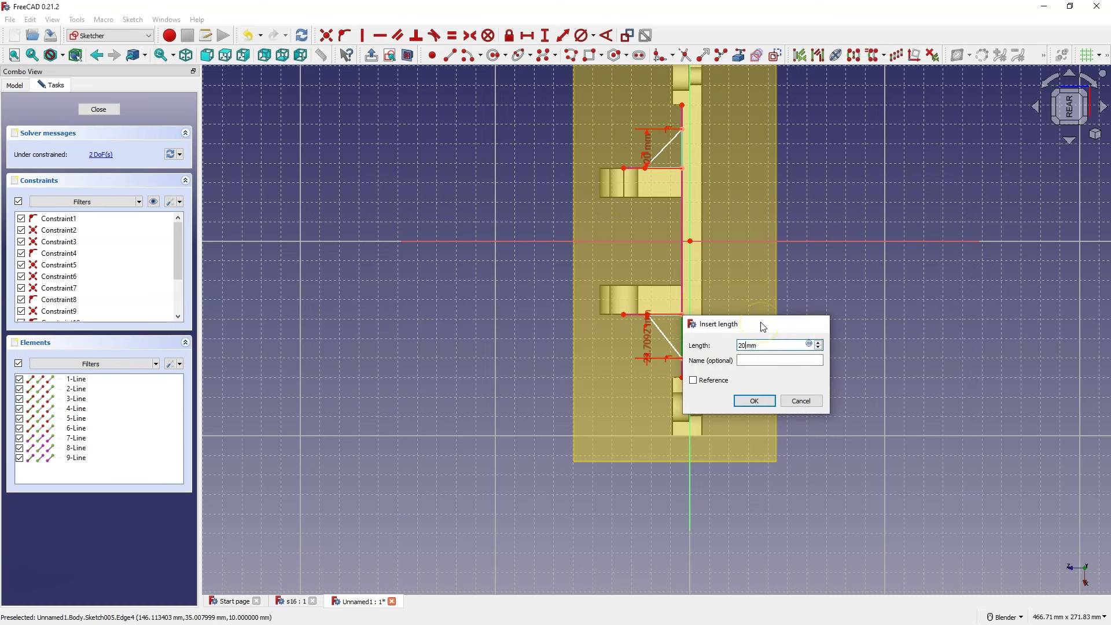
key(Return)
Give both rib diagonals a 15 mm horizontal distance, fully constraining the sketch
click(527, 34)
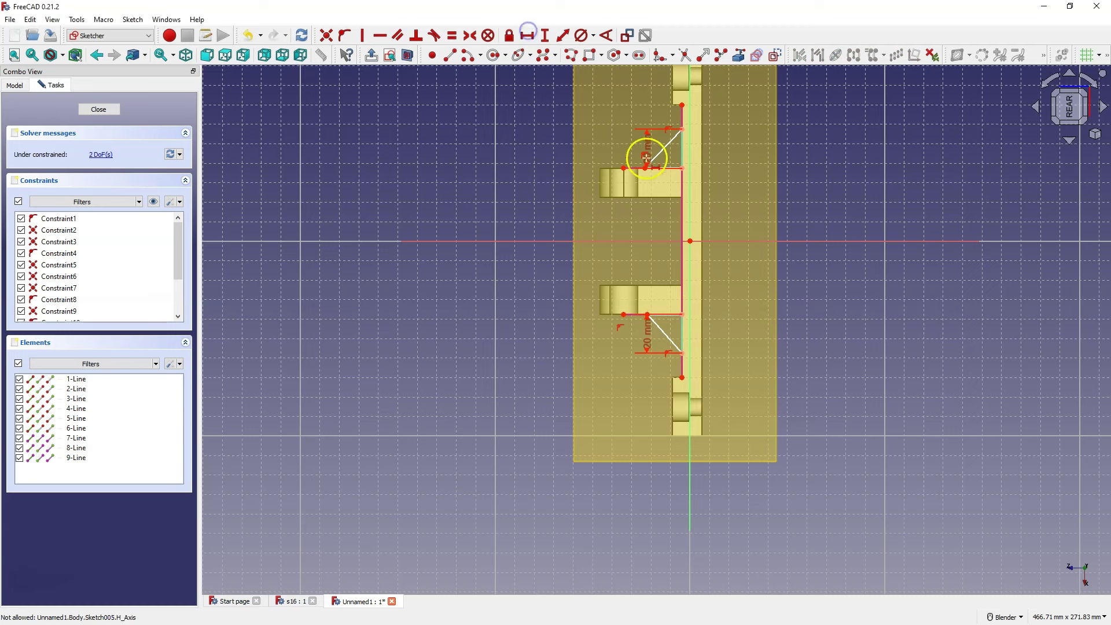
click(666, 172)
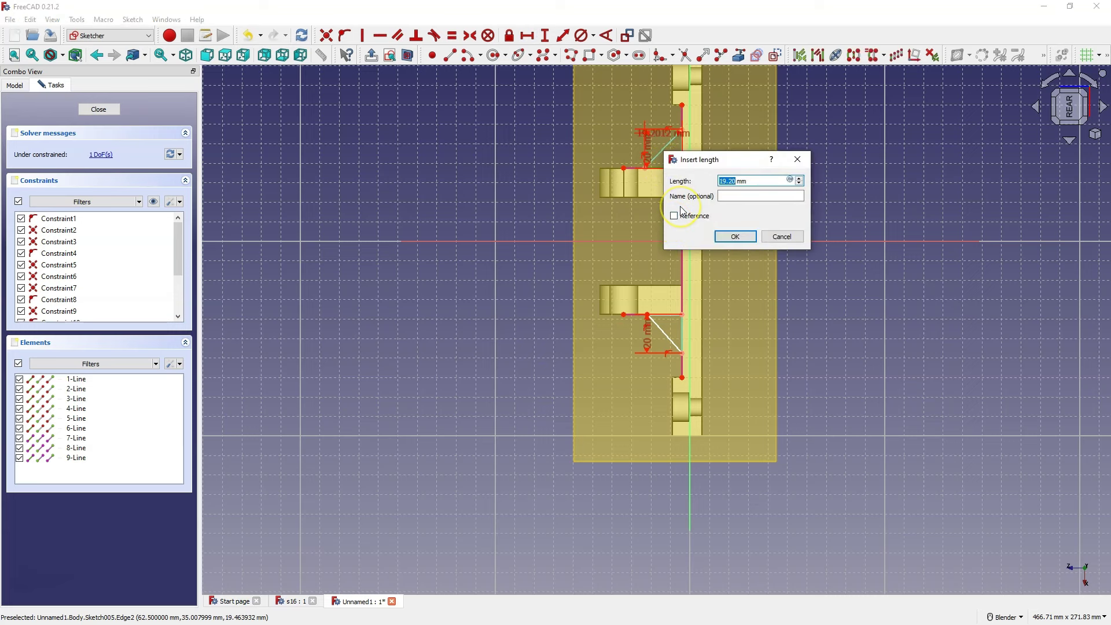
text(15)
key(Return)
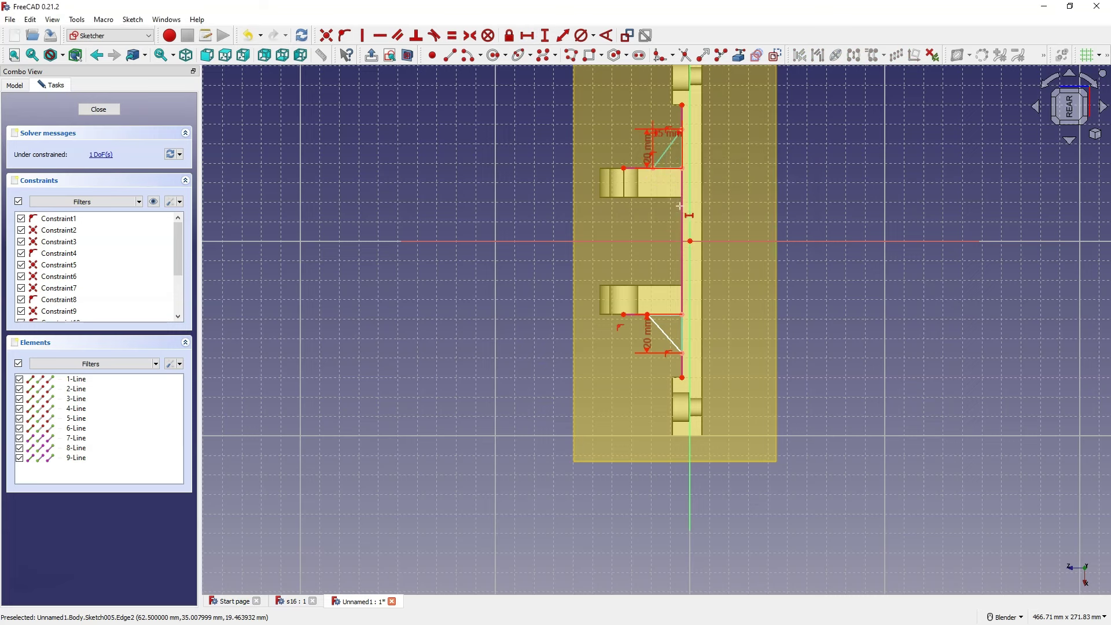
click(666, 316)
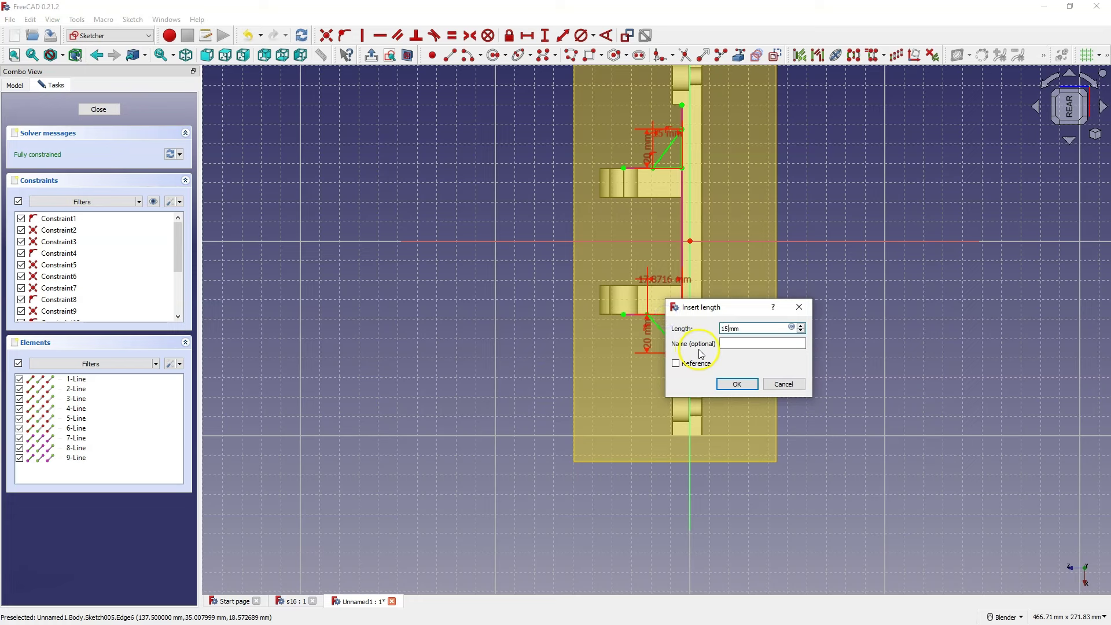
key(Return)
Close the sketch, pad it 15 mm symmetric to its plane into ribs, and select DatumPlane002
click(98, 109)
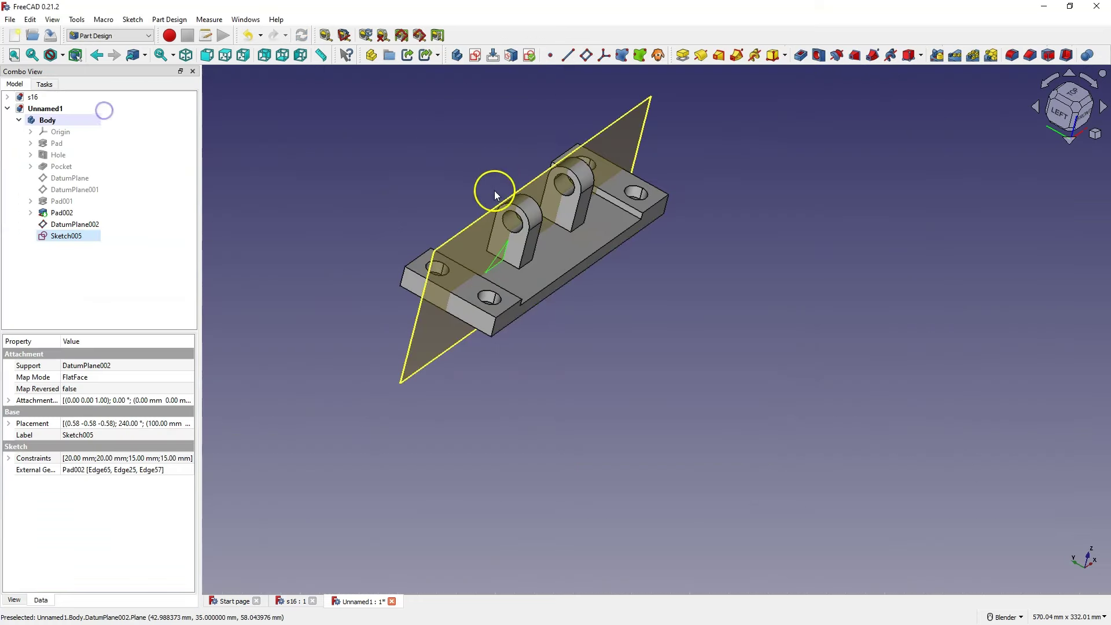
click(682, 63)
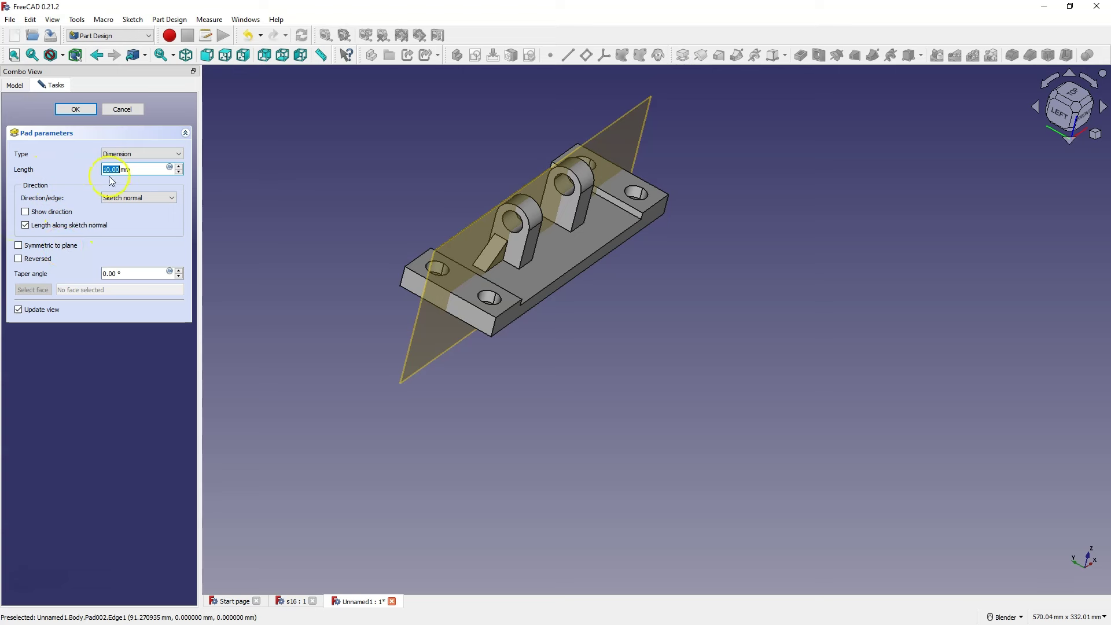
click(18, 246)
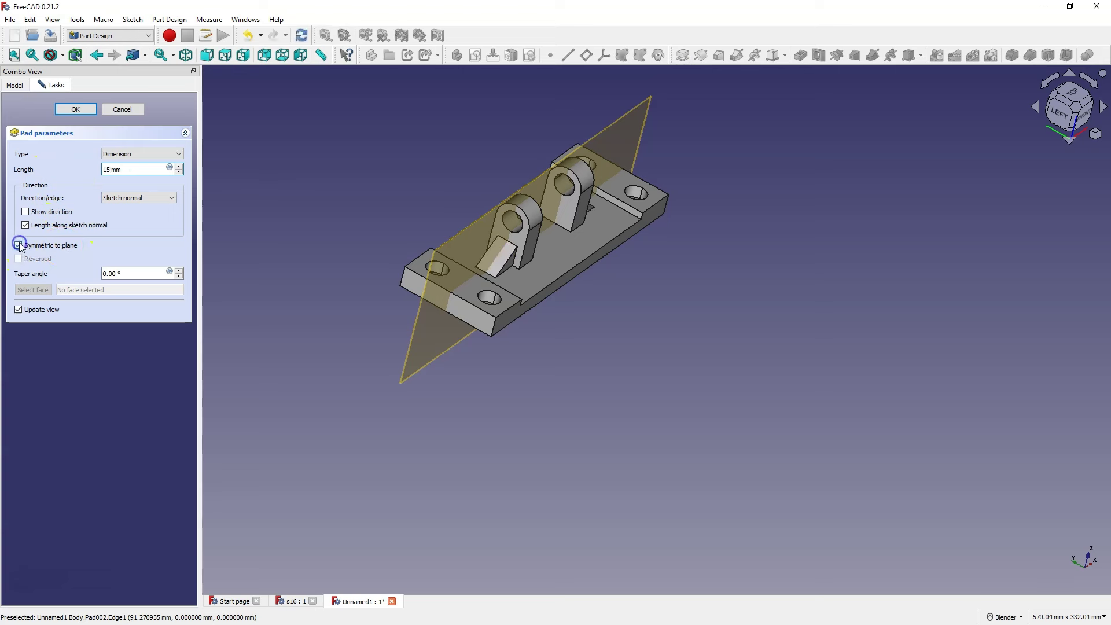
click(85, 109)
click(74, 224)
key(space)
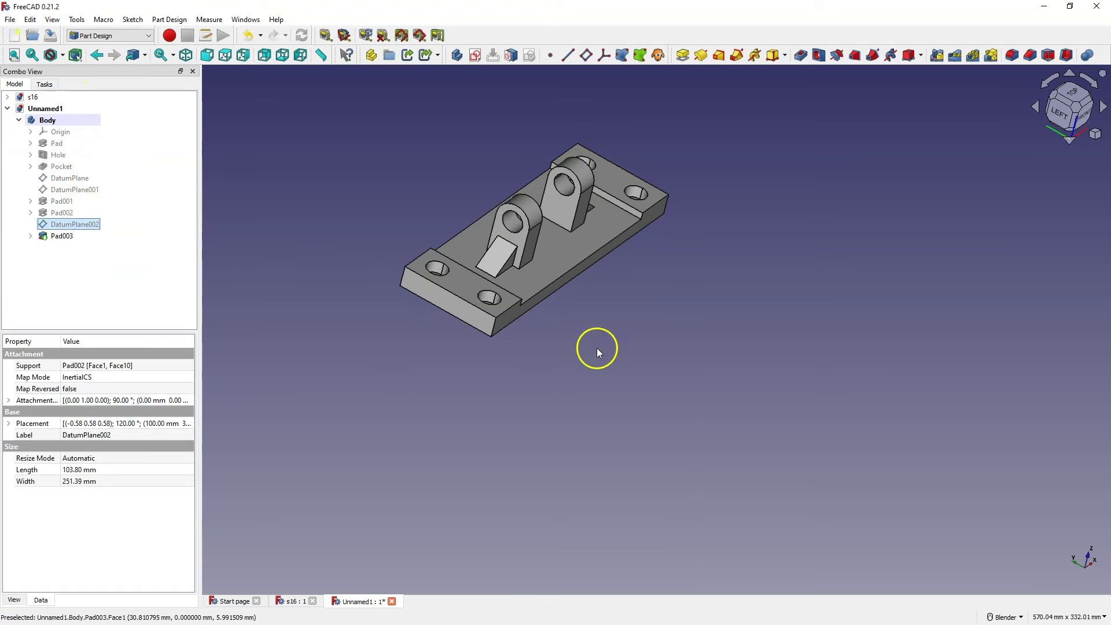
middle_drag(594, 347, 685, 189)
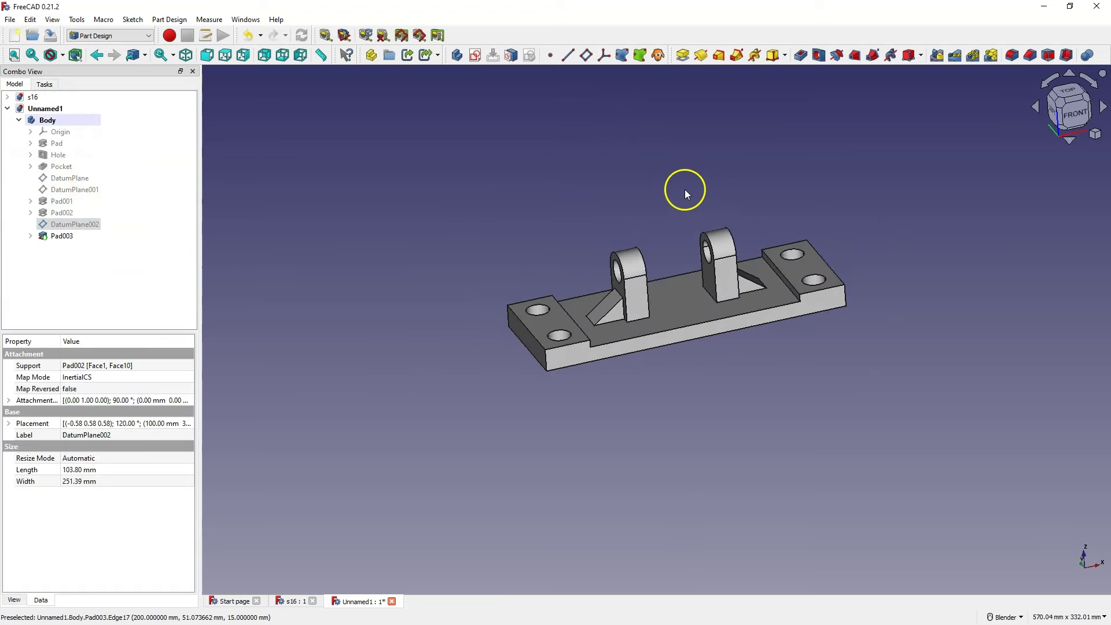
middle_drag(790, 355, 833, 359)
click(1055, 100)
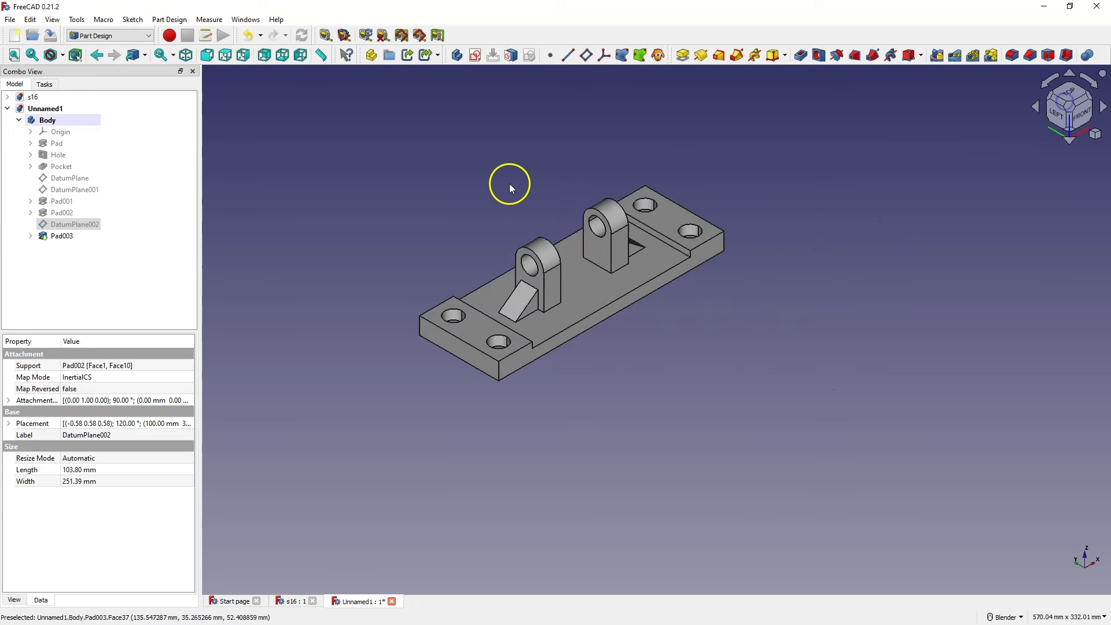
scroll(510, 183, up, 1)
scroll(445, 169, up, 1)
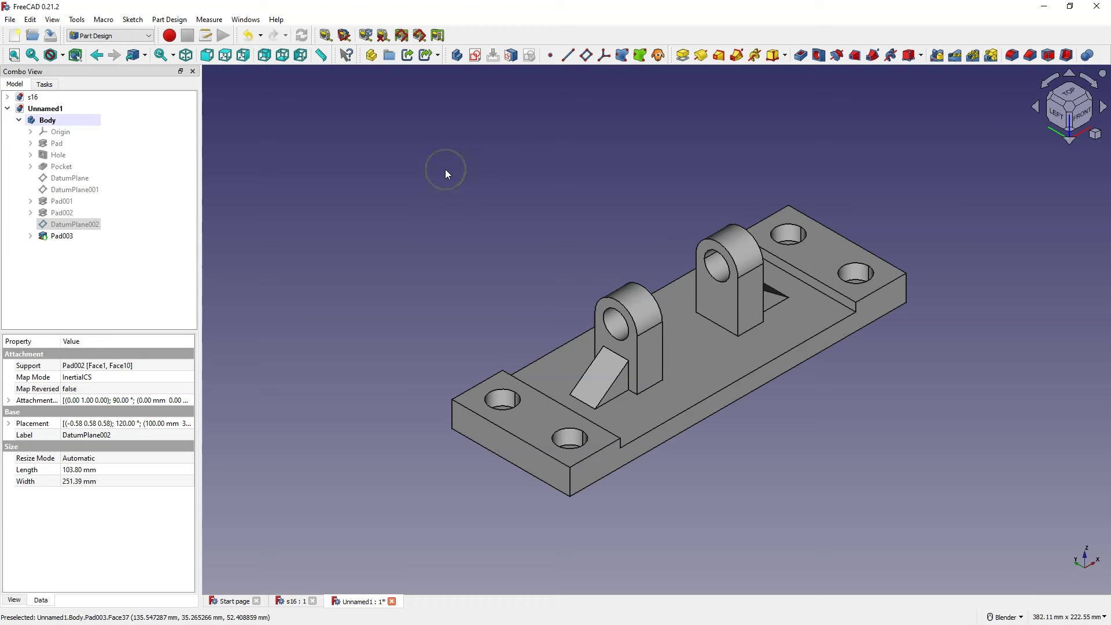